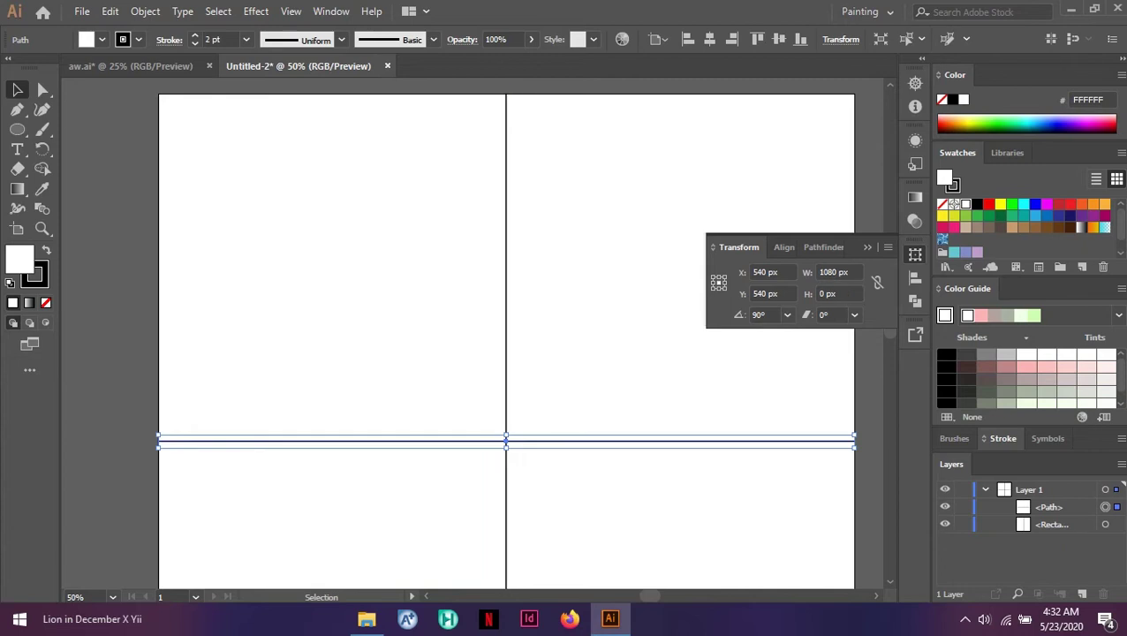
{"action": "key", "text": "ctrl+shift+a"}
{"action": "key", "text": "ctrl+0"}
{"action": "scroll", "coordinate": [473, 329], "scroll_direction": "right", "scroll_amount": 1}
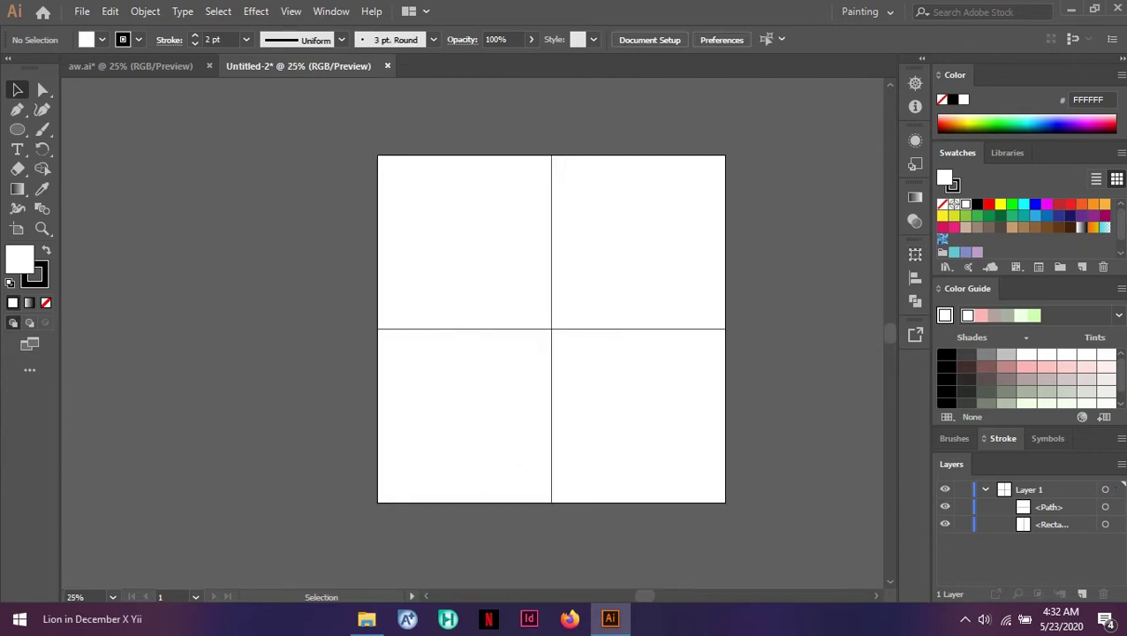
{"action": "key", "text": "ctrl+equal"}
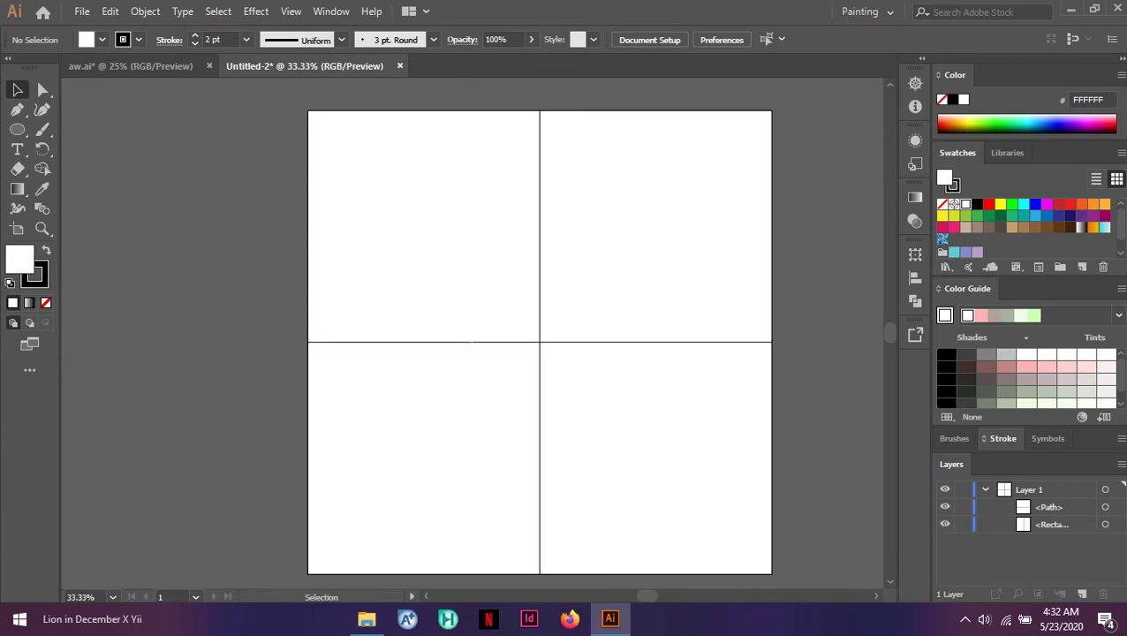
{"action": "left_click_drag", "start_coordinate": [469, 243], "coordinate": [606, 428]}
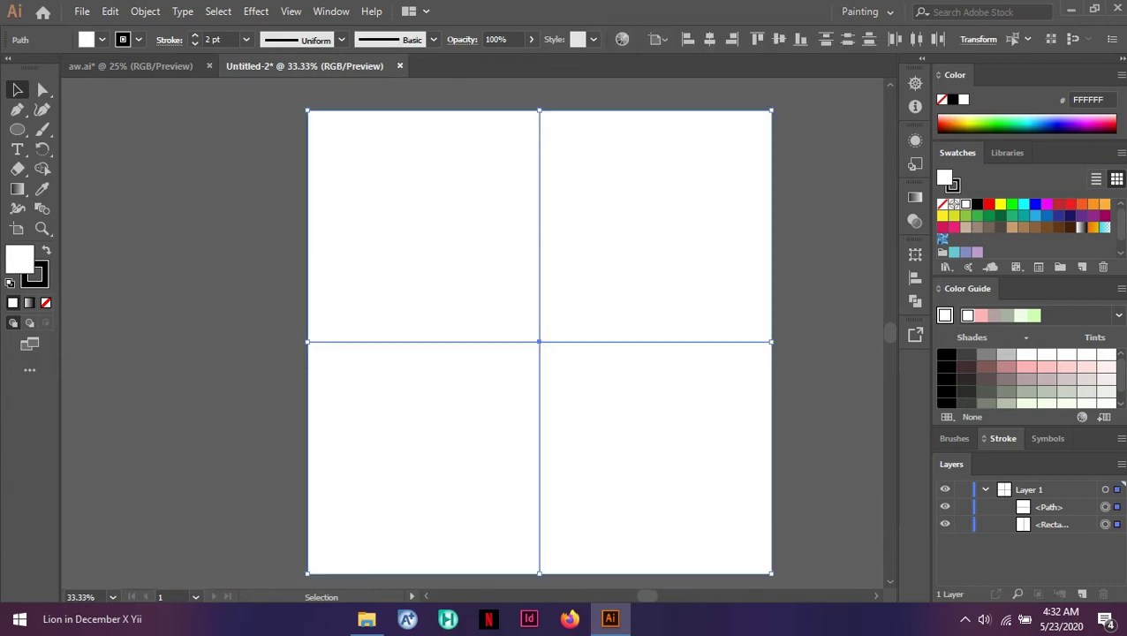
{"action": "left_click", "coordinate": [145, 11]}
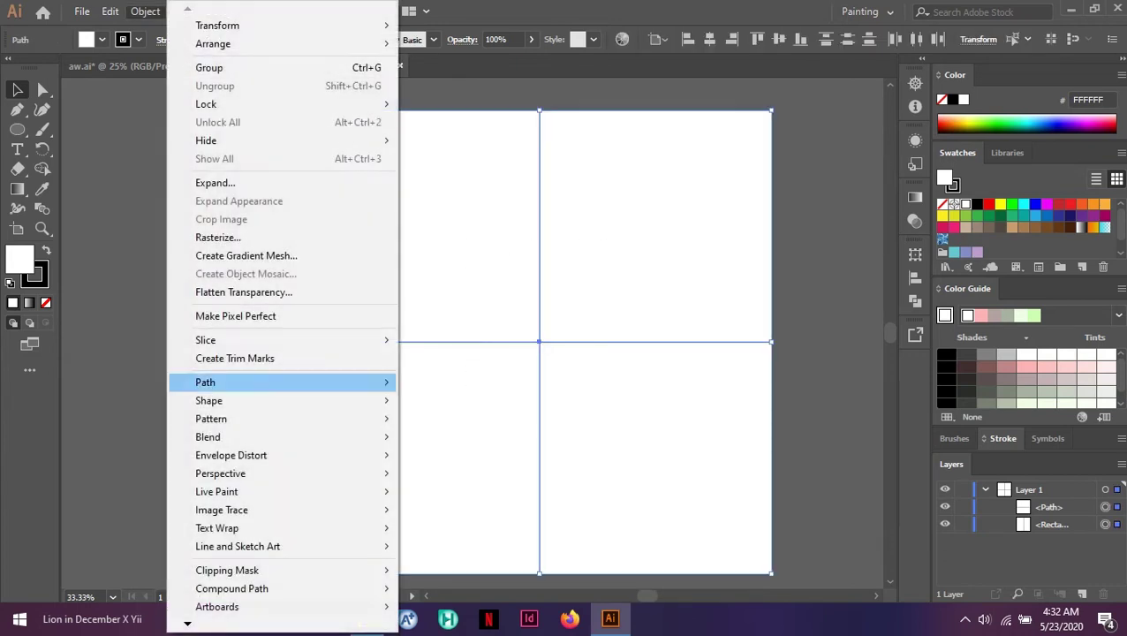
{"action": "left_click", "coordinate": [123, 141]}
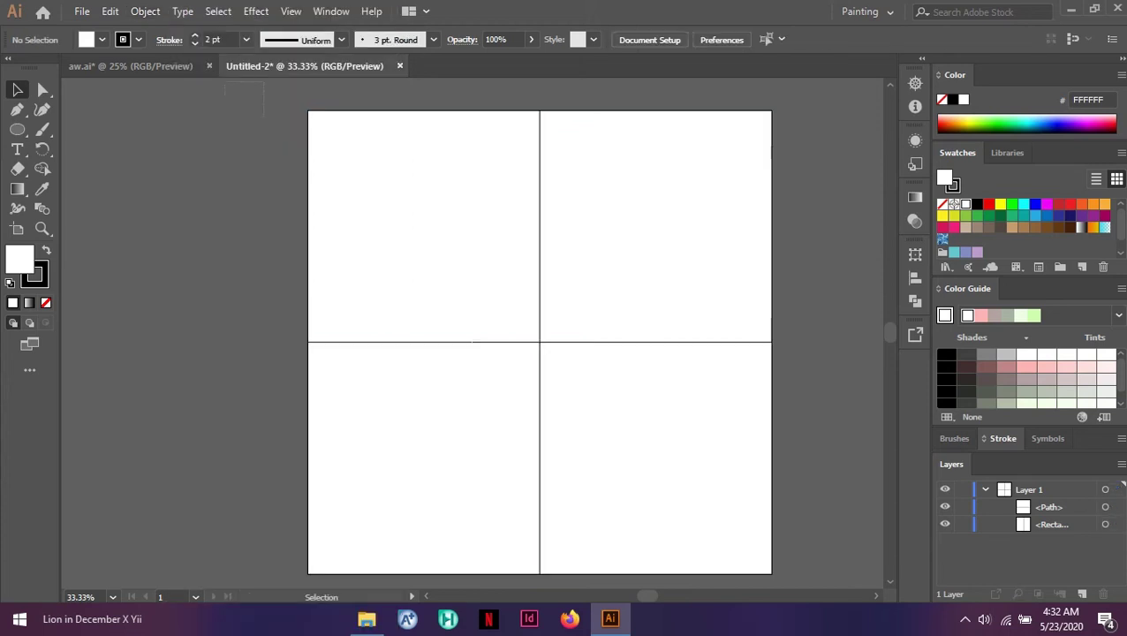
Apply a Transform effect to both crossing lines with 11 copies rotated 30°
{"action": "scroll", "coordinate": [539, 342], "scroll_direction": "down", "scroll_amount": 2}
{"action": "key", "text": "ctrl+a"}
{"action": "left_click", "coordinate": [145, 11]}
{"action": "mouse_move", "coordinate": [209, 437]}
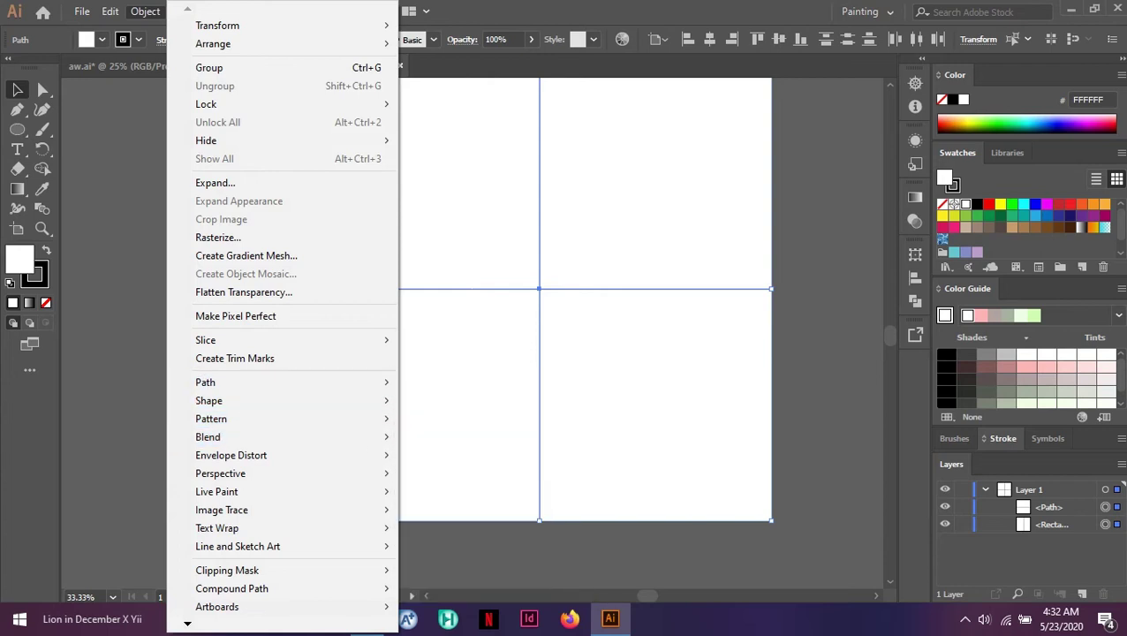
{"action": "left_click", "coordinate": [144, 11]}
{"action": "left_click", "coordinate": [255, 11]}
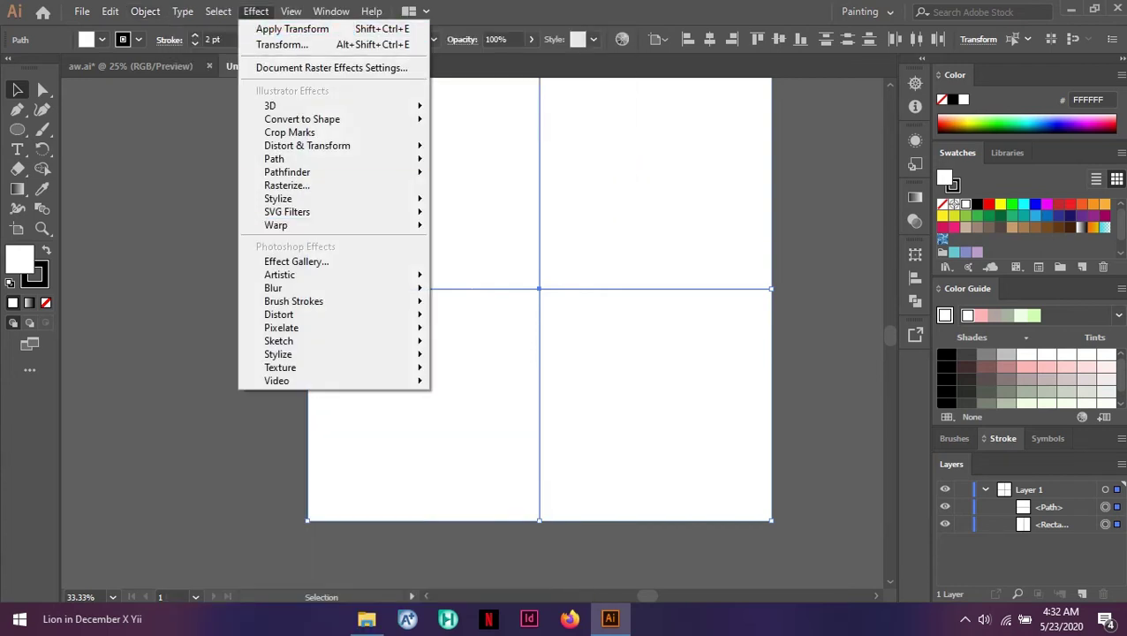
{"action": "mouse_move", "coordinate": [306, 145]}
{"action": "left_click", "coordinate": [480, 202]}
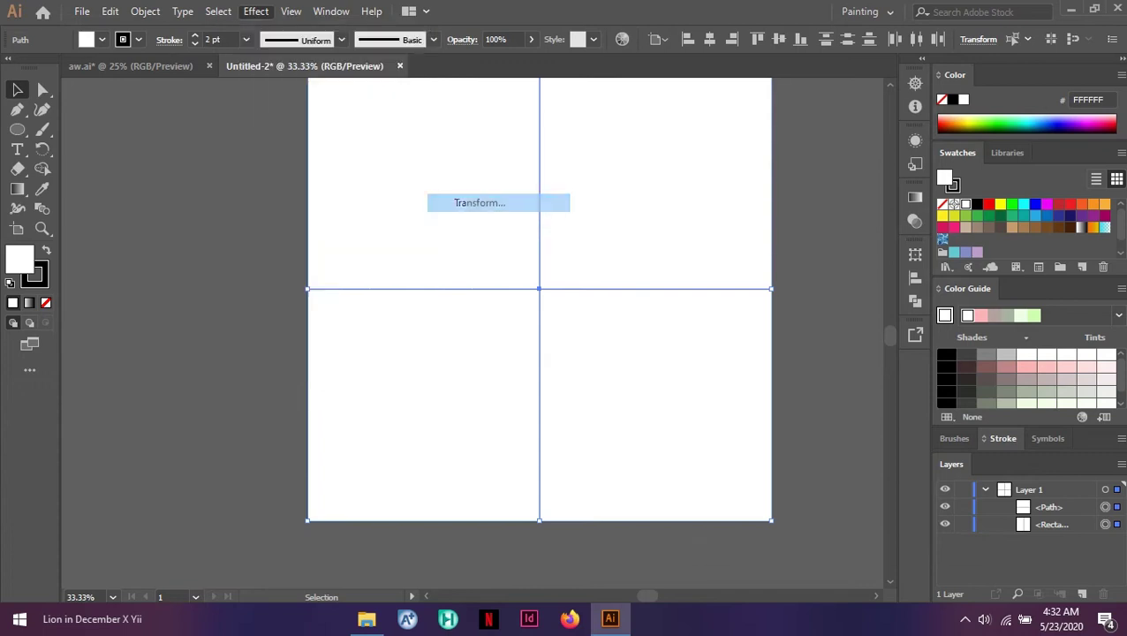
{"action": "double_click", "coordinate": [845, 469]}
{"action": "type", "text": "11"}
{"action": "double_click", "coordinate": [806, 326]}
{"action": "type", "text": "30"}
{"action": "left_click", "coordinate": [845, 519]}
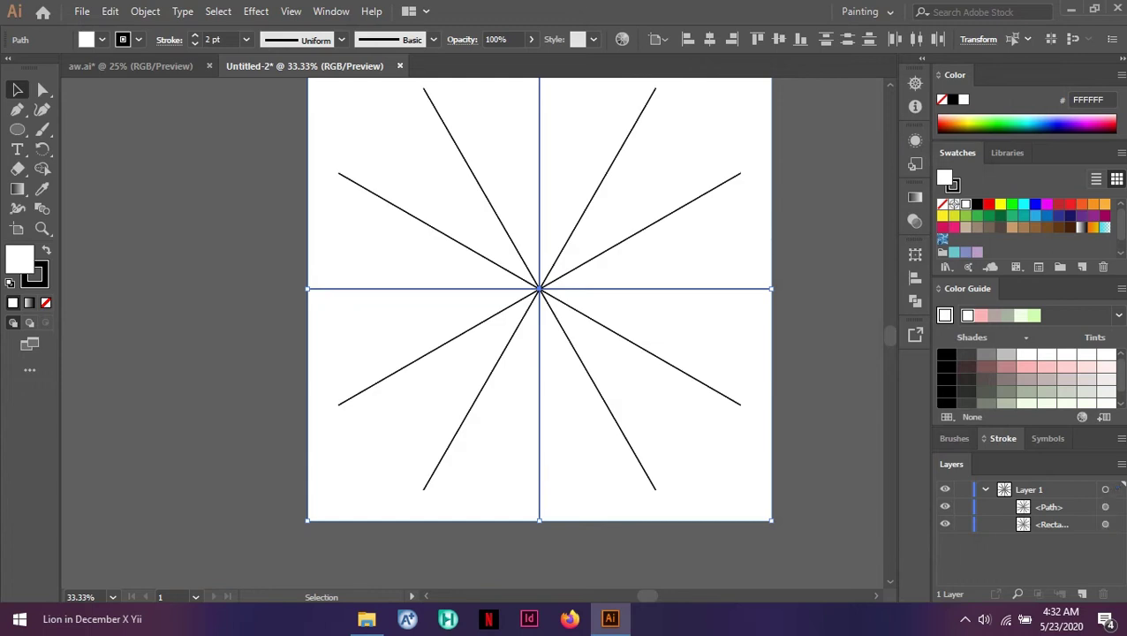
{"action": "key", "text": "ctrl+shift+a"}
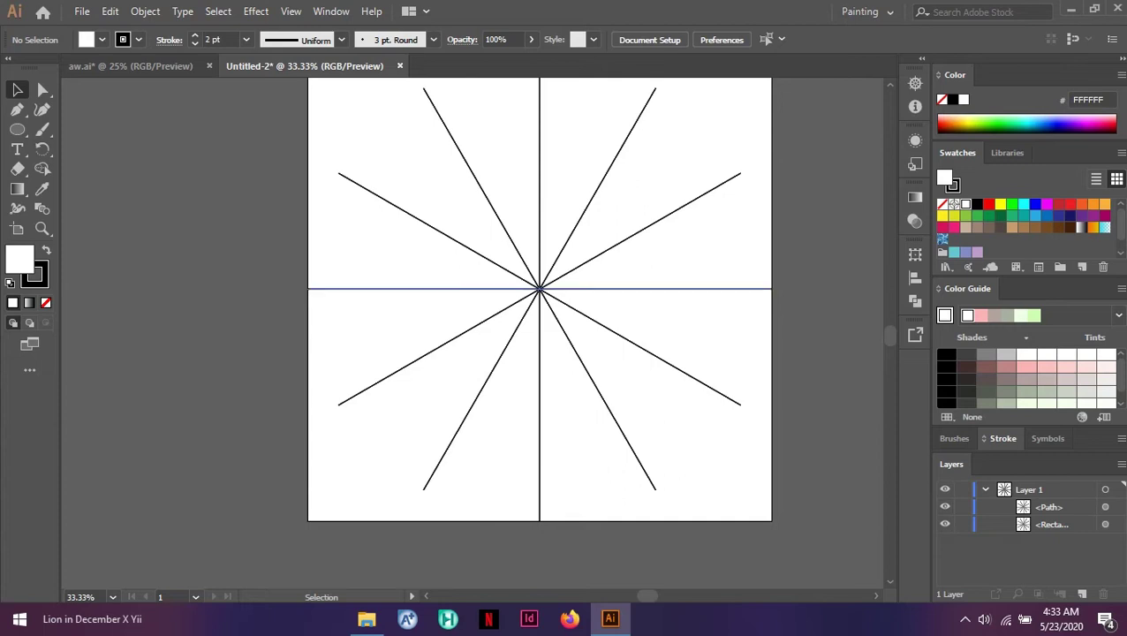
Draw a small white circle centred on the vertical line near the artboard's upper edge
{"action": "scroll", "coordinate": [576, 170], "scroll_direction": "down", "scroll_amount": 2}
{"action": "scroll", "coordinate": [576, 171], "scroll_direction": "up", "scroll_amount": 4}
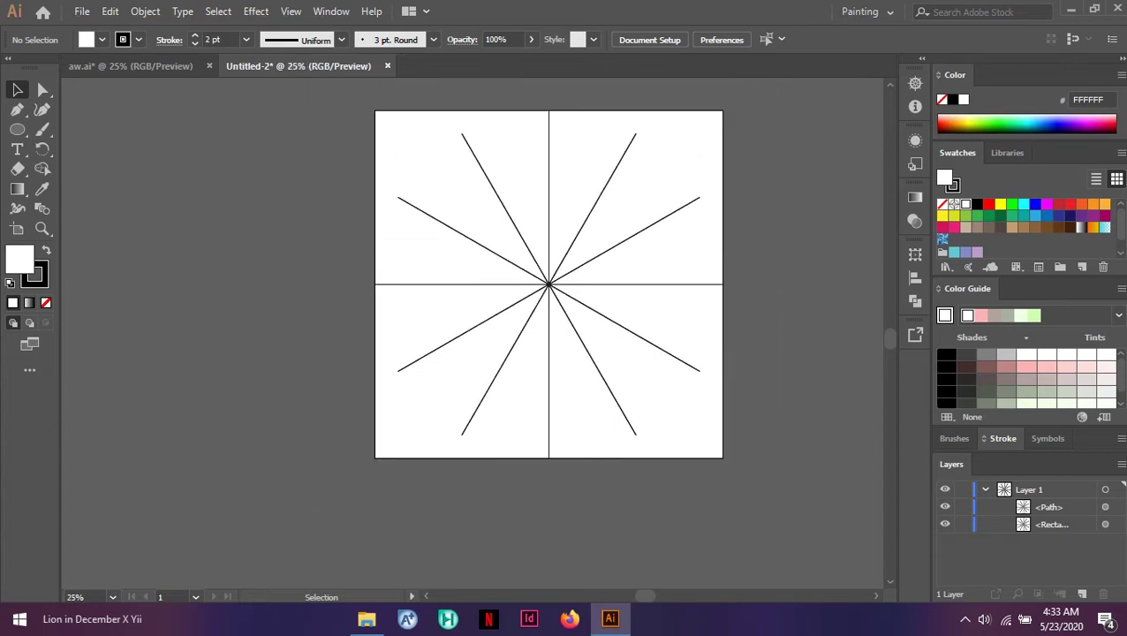
{"action": "key", "text": "l"}
{"action": "left_click_drag", "start_coordinate": [522, 140], "coordinate": [551, 175]}
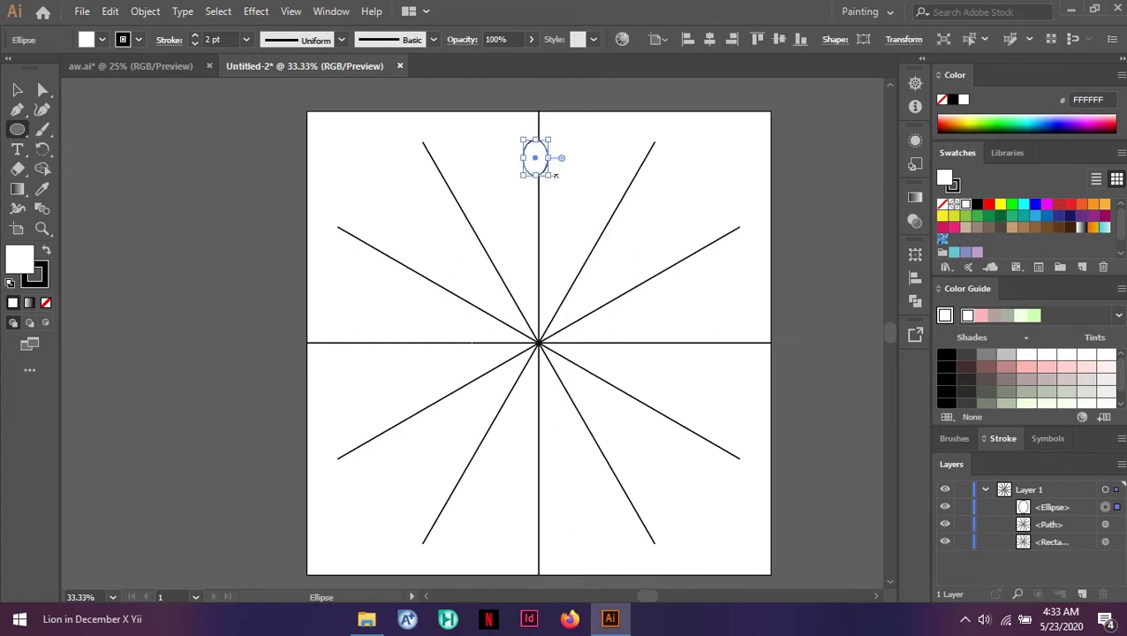
{"action": "key", "text": "Delete"}
{"action": "left_click_drag", "start_coordinate": [511, 143], "coordinate": [539, 163]}
{"action": "key", "text": "v"}
{"action": "scroll", "coordinate": [539, 165], "scroll_direction": "up", "scroll_amount": 1}
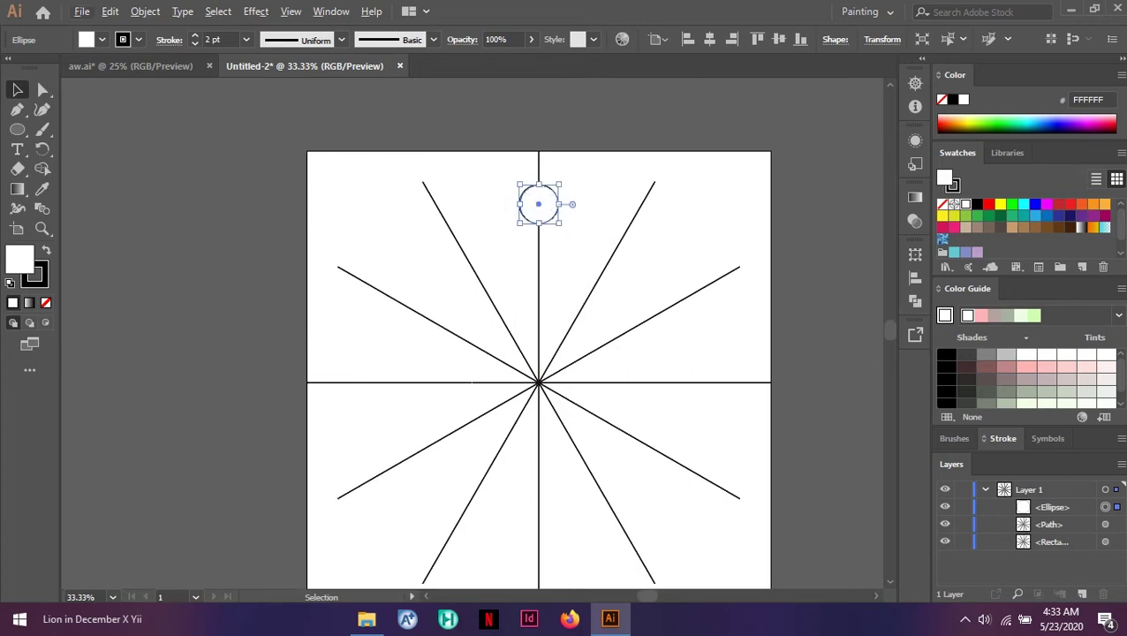
Apply a Transform effect to the small circle with 11 copies rotated 30° and Transform Patterns enabled
{"action": "left_click", "coordinate": [212, 11]}
{"action": "left_click", "coordinate": [256, 11]}
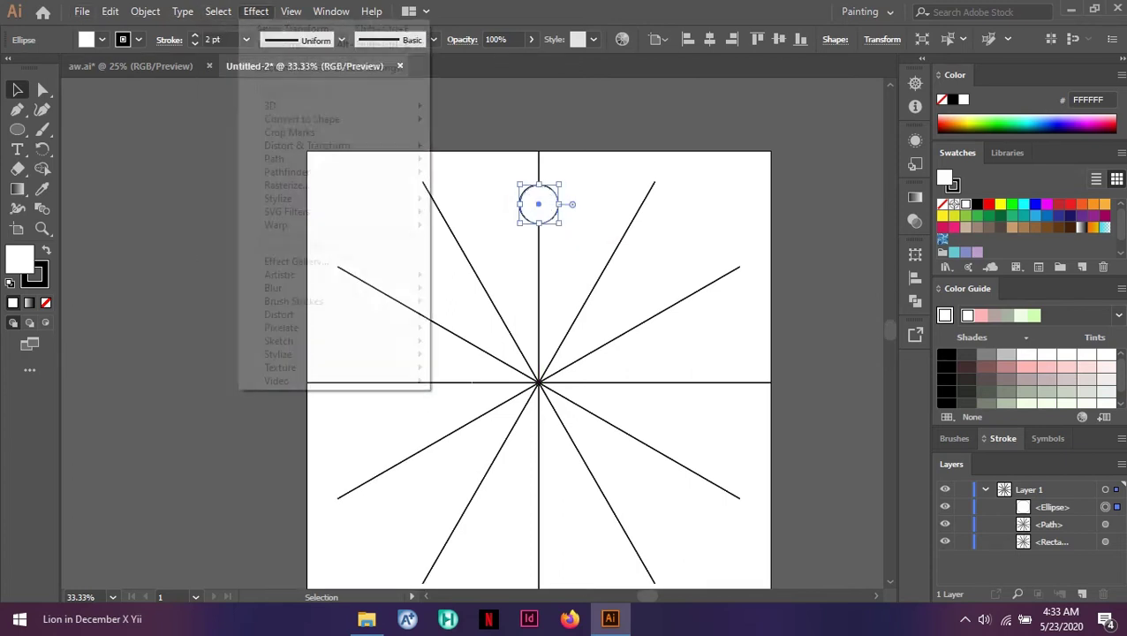
{"action": "mouse_move", "coordinate": [344, 146]}
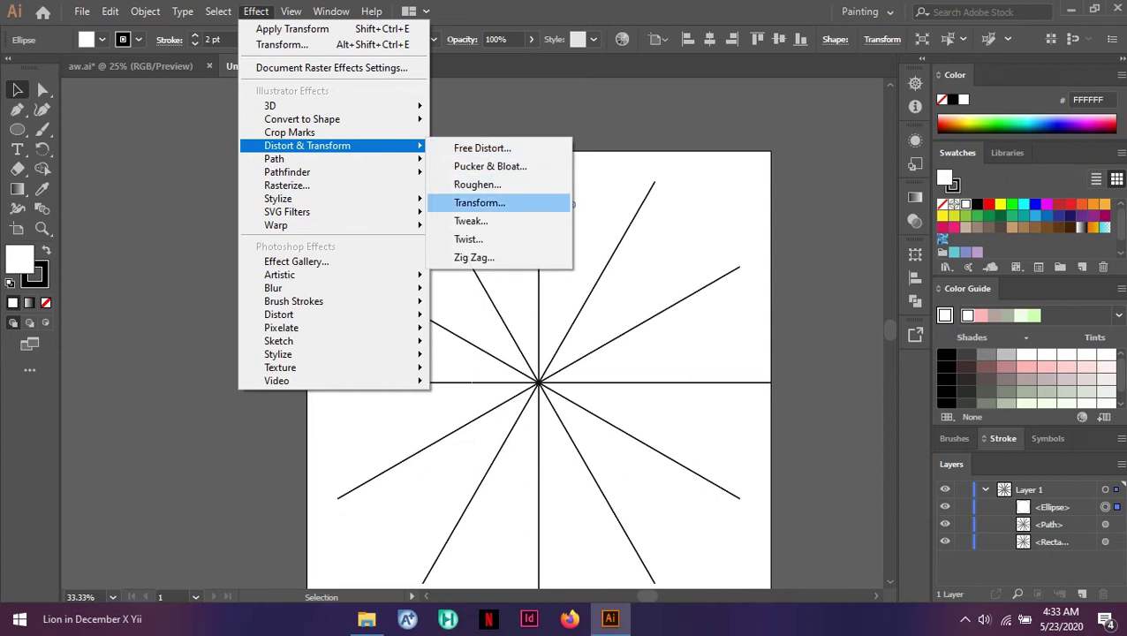
{"action": "left_click", "coordinate": [468, 202]}
{"action": "left_click", "coordinate": [862, 469]}
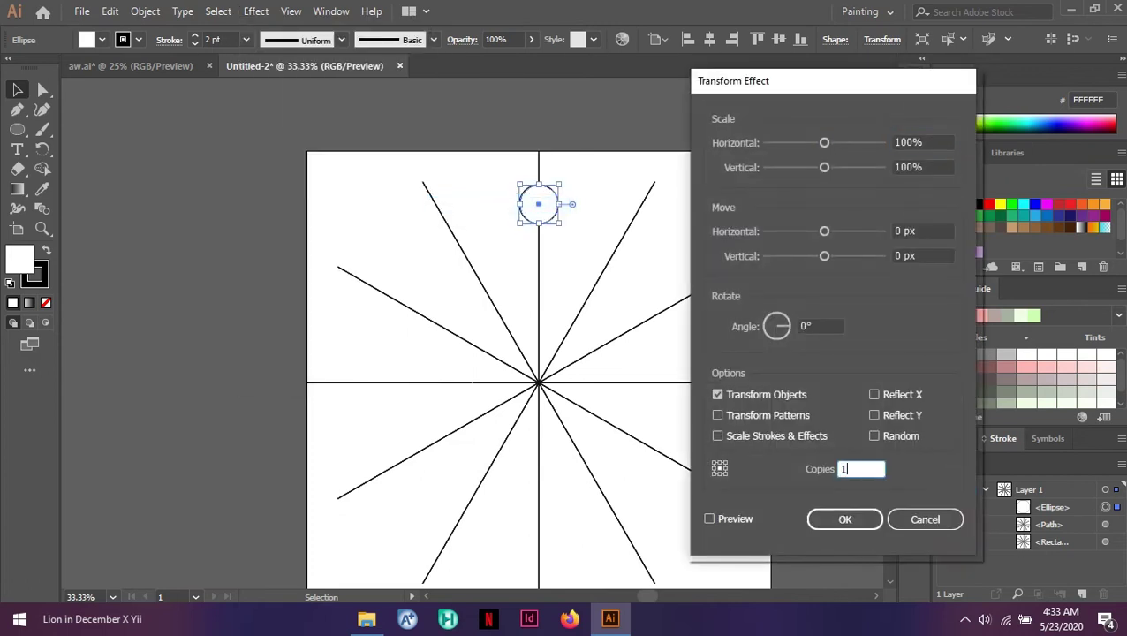
{"action": "key", "text": "shift+Tab"}
{"action": "type", "text": "30"}
{"action": "left_click", "coordinate": [717, 414]}
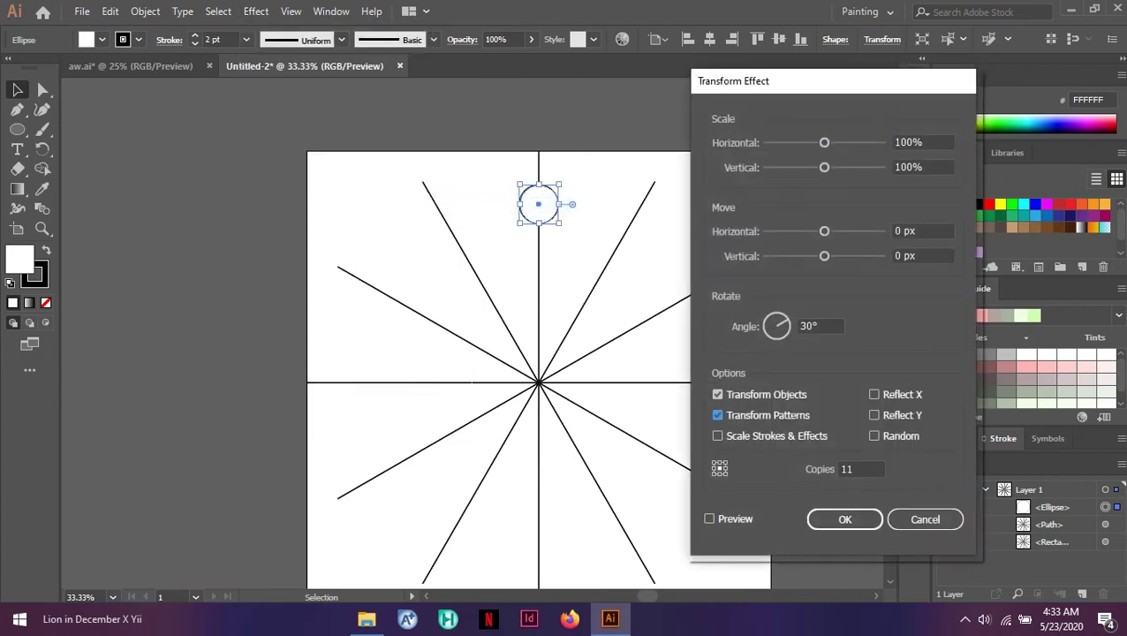
{"action": "left_click", "coordinate": [709, 519]}
{"action": "left_click", "coordinate": [844, 520]}
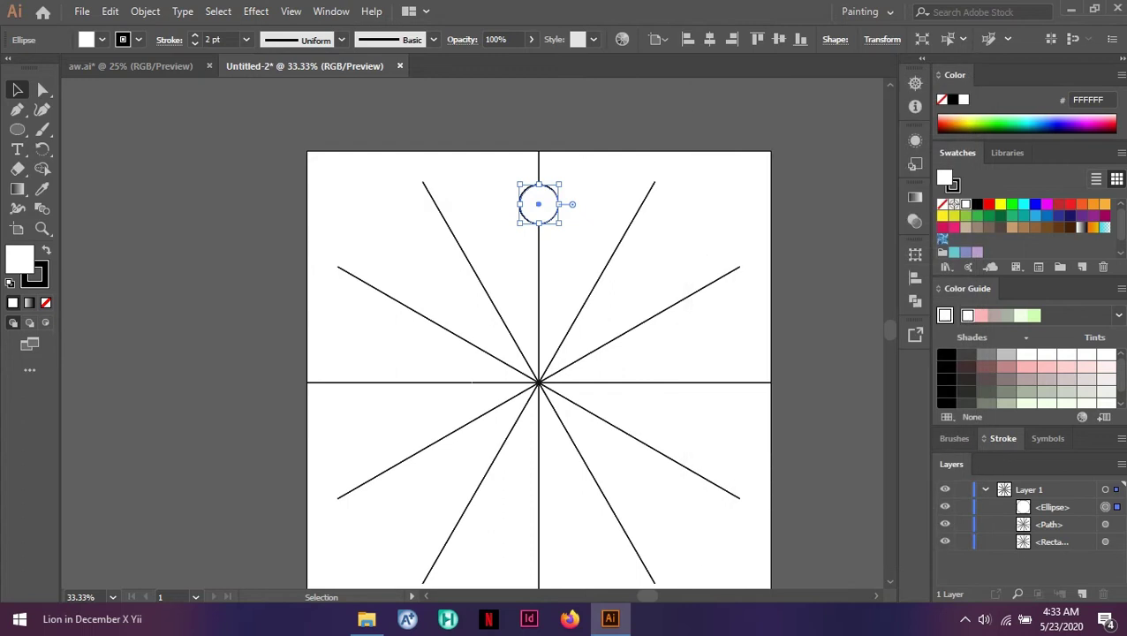
Undo the circle, the Transform effects and the copied line's rotation, back to the two overlapping vertical lines
{"action": "key", "text": "ctrl+z"}
{"action": "key", "text": "ctrl+z"}
{"action": "key", "text": "ctrl+z"}
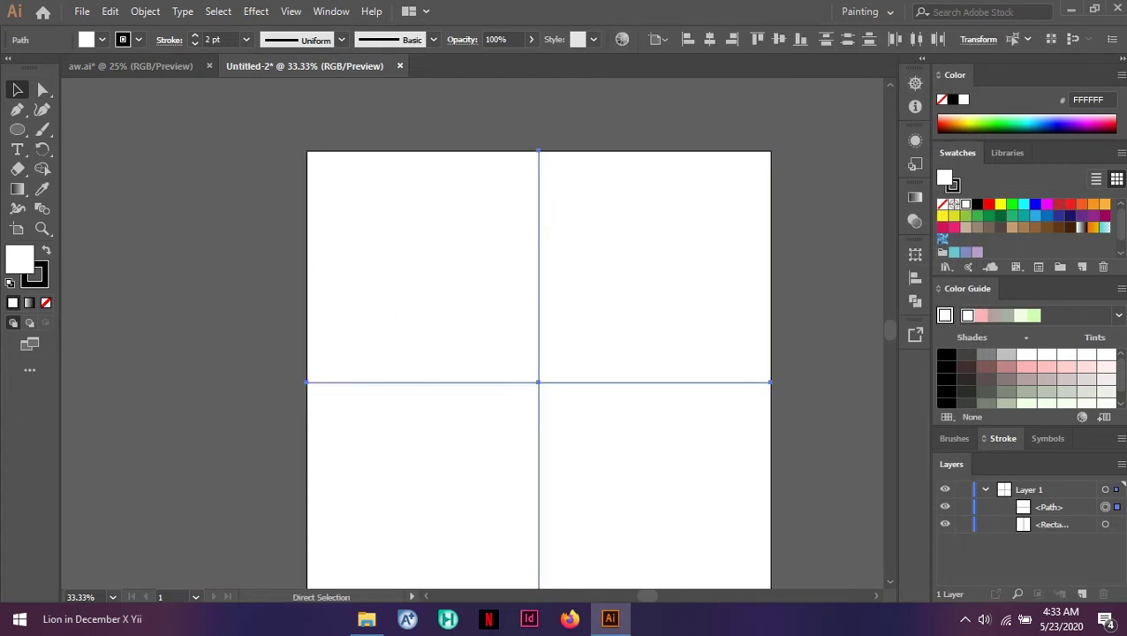
{"action": "key", "text": "ctrl+z"}
{"action": "key", "text": "ctrl+z"}
{"action": "key", "text": "ctrl+shift+z"}
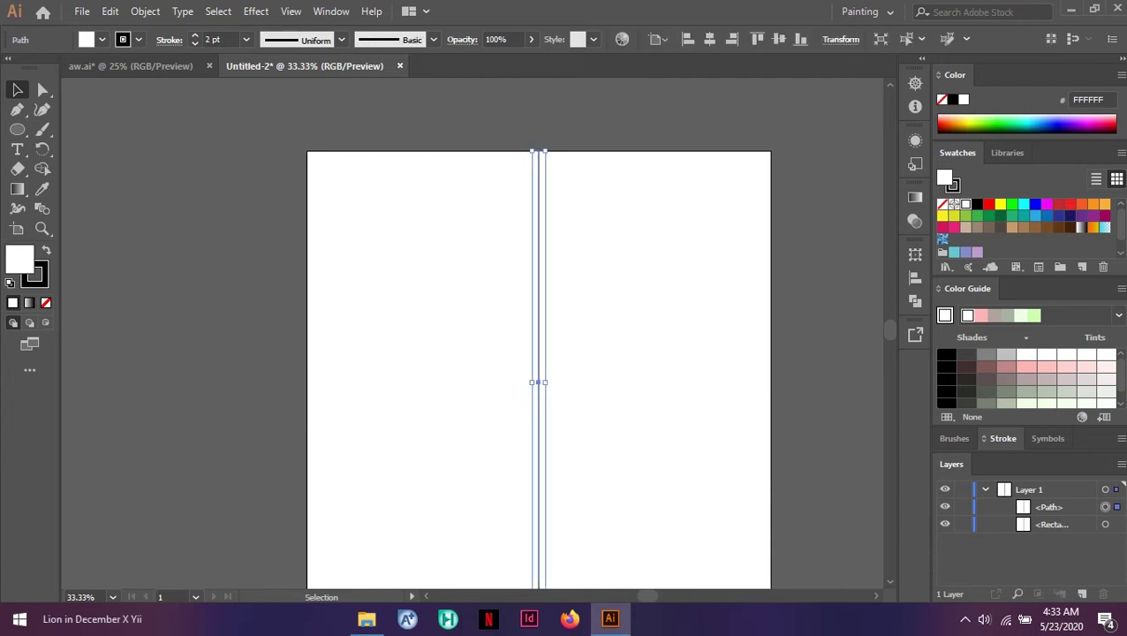
Rotate the copied vertical line to 90° so it crosses the original, and deselect it
{"action": "left_click", "coordinate": [915, 255]}
{"action": "left_click", "coordinate": [787, 315]}
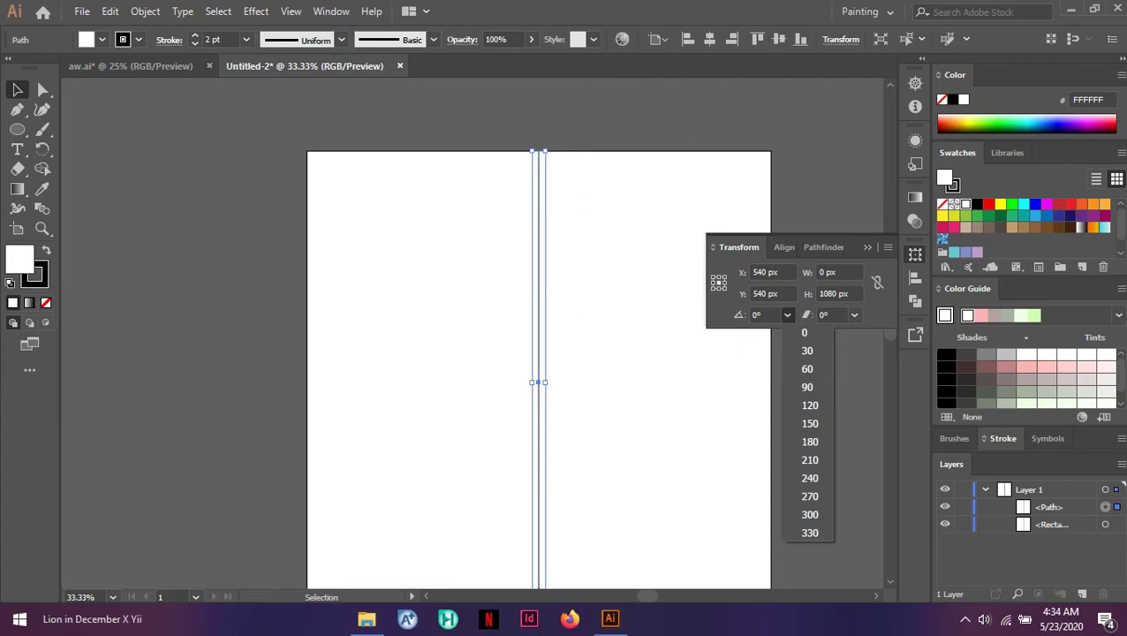
{"action": "left_click", "coordinate": [807, 387]}
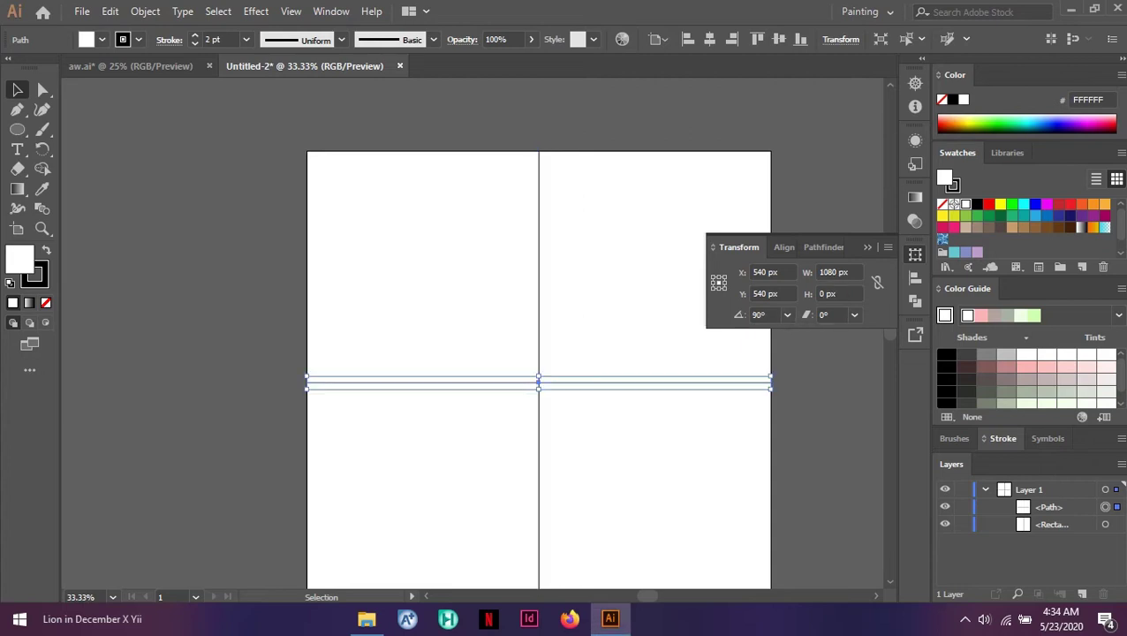
{"action": "left_click", "coordinate": [824, 397]}
Try a Transform effect on both crossing lines with preview on and 11 copies rotated 12°
{"action": "scroll", "coordinate": [539, 354], "scroll_direction": "down", "scroll_amount": 2}
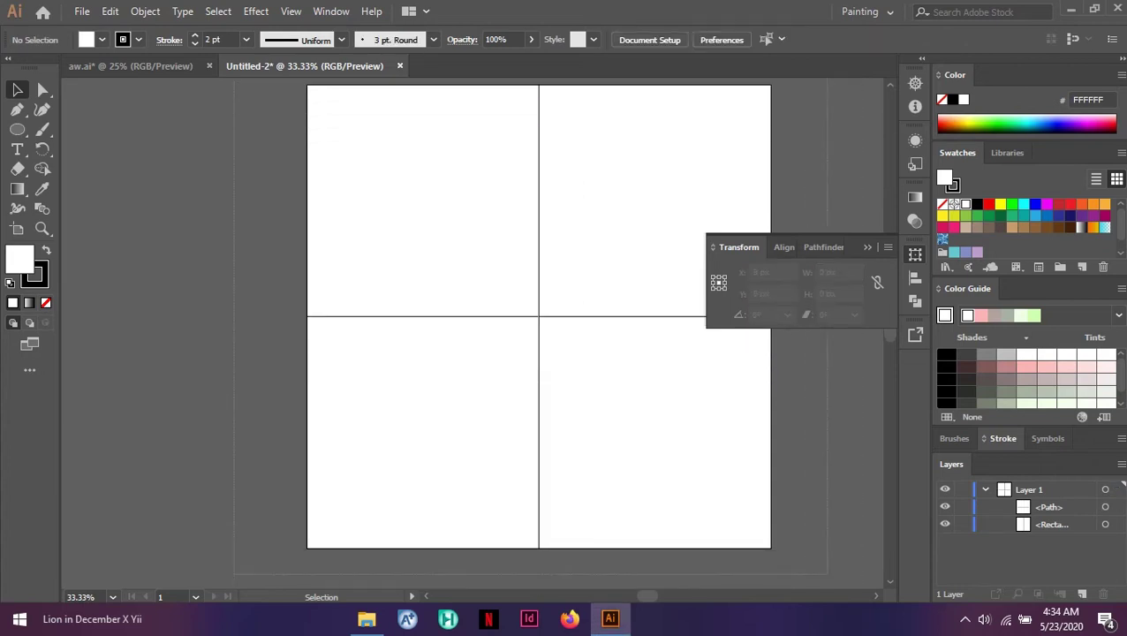
{"action": "left_click_drag", "start_coordinate": [234, 82], "coordinate": [820, 558]}
{"action": "scroll", "coordinate": [820, 530], "scroll_direction": "up", "scroll_amount": 2}
{"action": "left_click", "coordinate": [868, 247]}
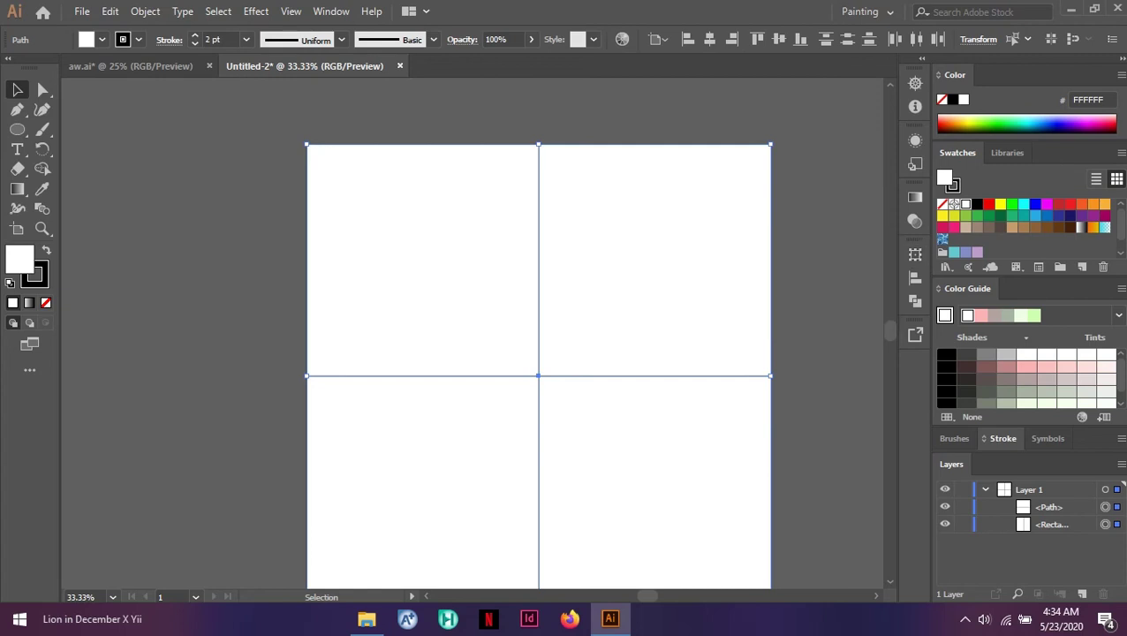
{"action": "left_click", "coordinate": [255, 11]}
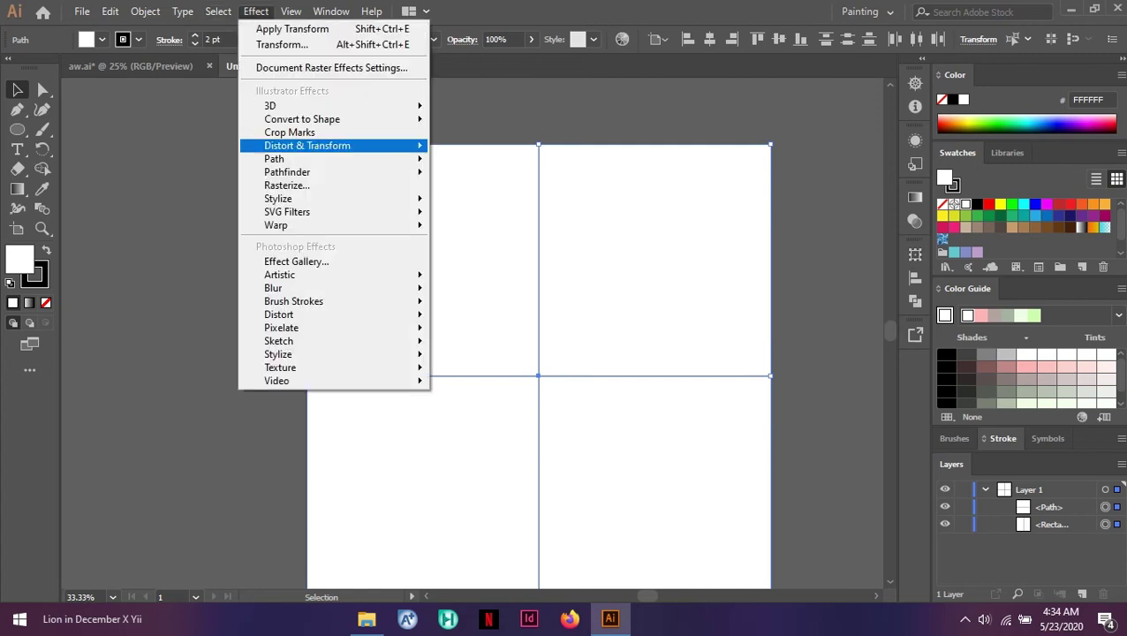
{"action": "mouse_move", "coordinate": [307, 146]}
{"action": "left_click", "coordinate": [480, 203]}
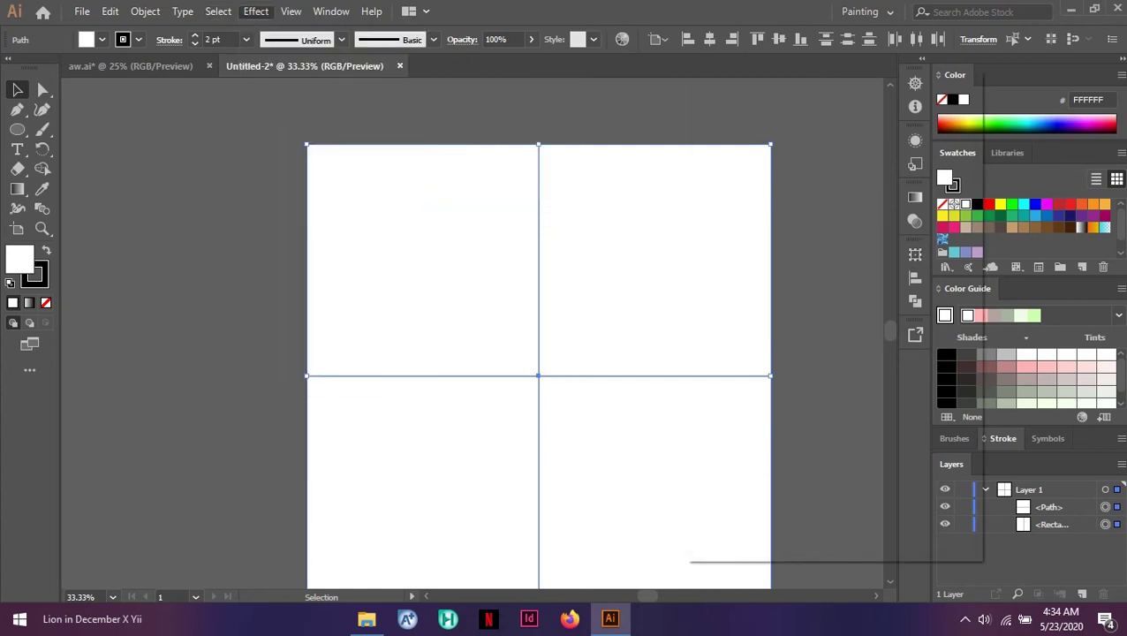
{"action": "left_click", "coordinate": [710, 519]}
{"action": "double_click", "coordinate": [847, 469]}
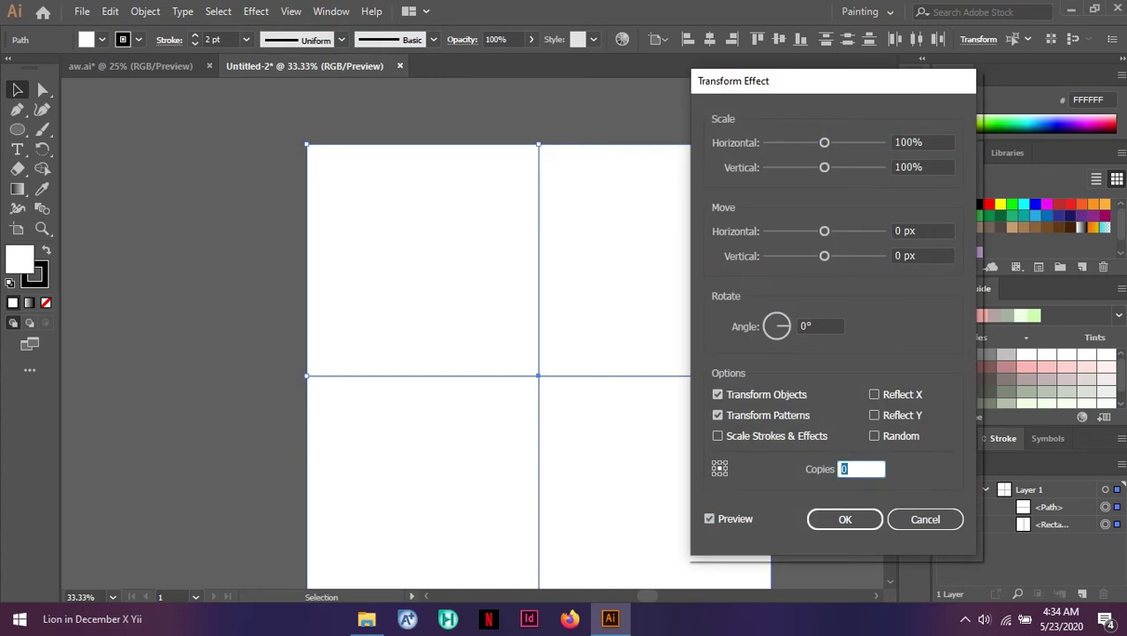
{"action": "double_click", "coordinate": [806, 327]}
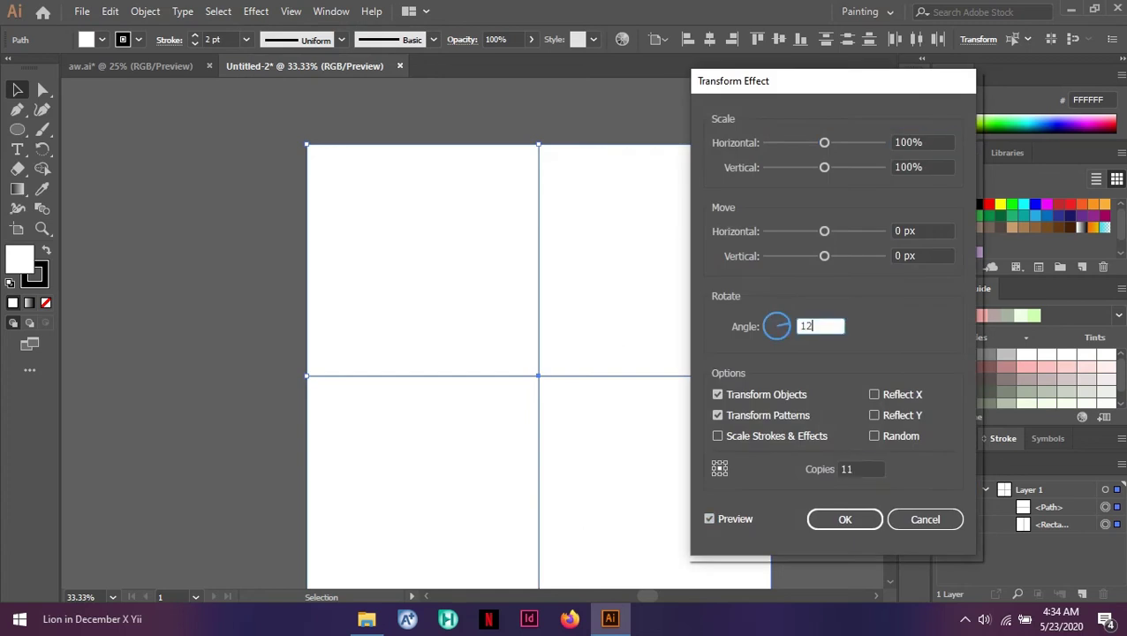
{"action": "type", "text": "12"}
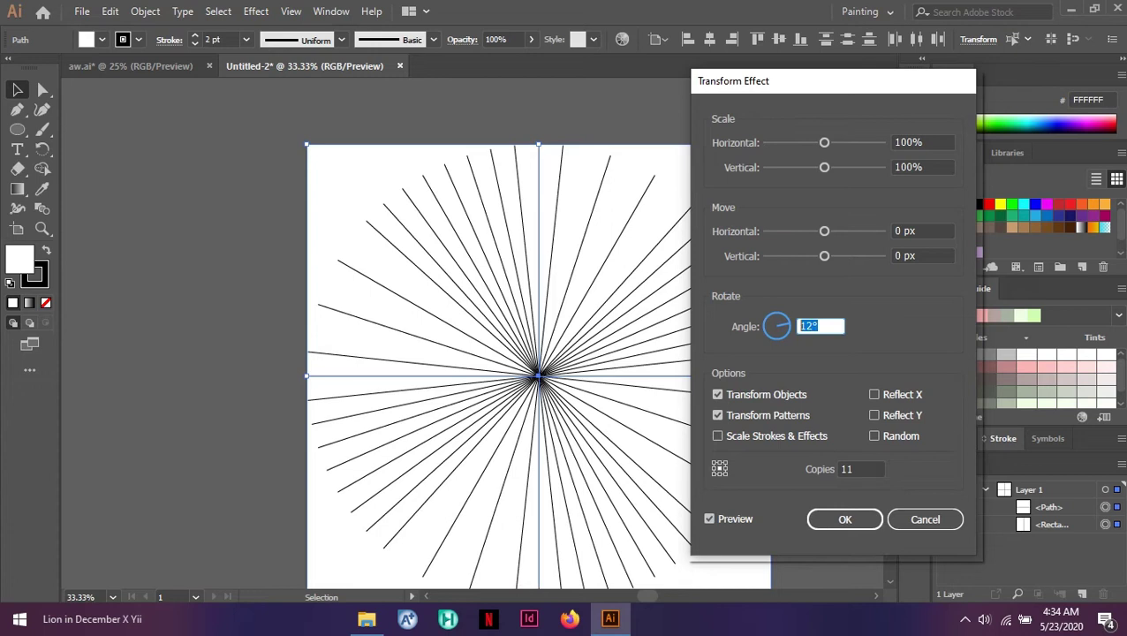
{"action": "key", "text": "Return"}
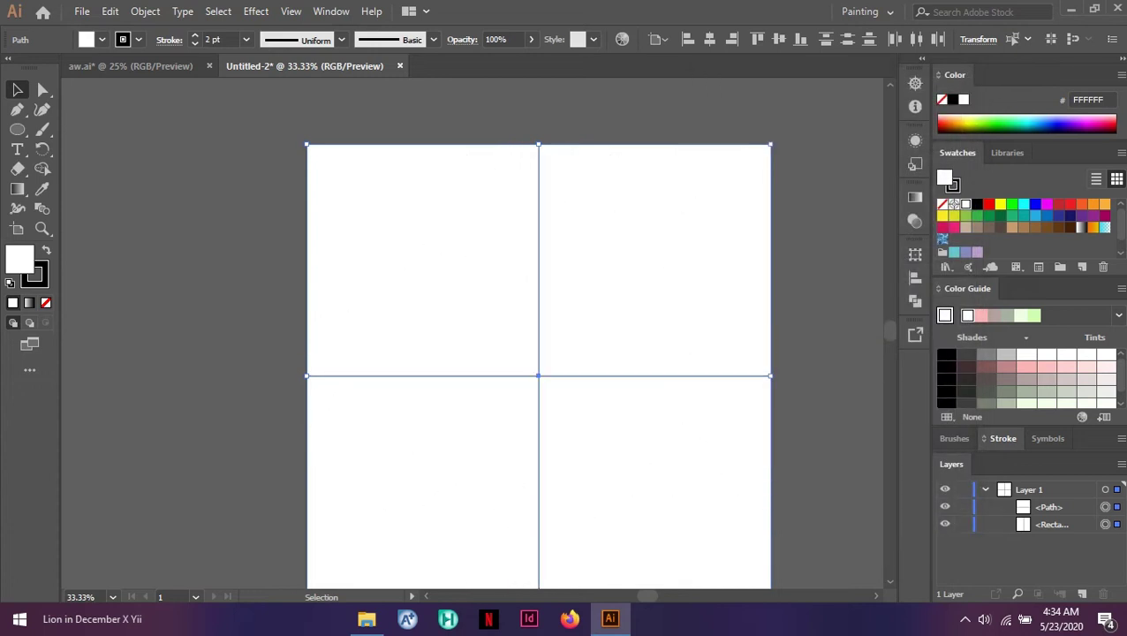
Apply a Transform effect to both crossing lines with 11 copies rotated 30° and Scale Strokes & Effects enabled, and deselect
{"action": "scroll", "coordinate": [539, 354], "scroll_direction": "down", "scroll_amount": 3}
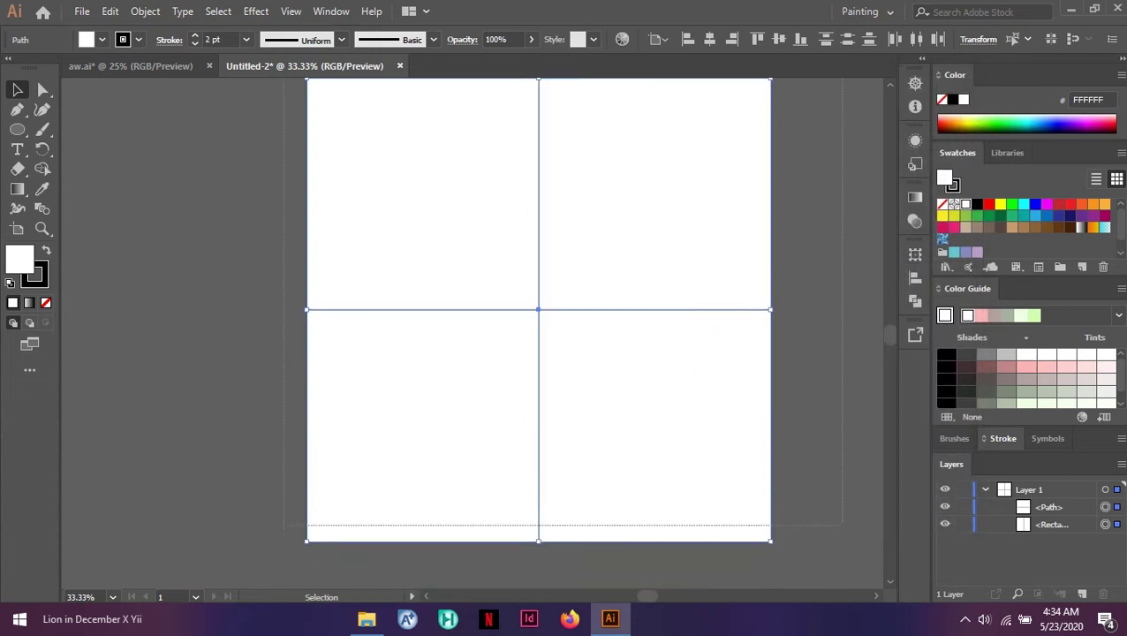
{"action": "scroll", "coordinate": [539, 353], "scroll_direction": "up", "scroll_amount": 2}
{"action": "left_click", "coordinate": [255, 11]}
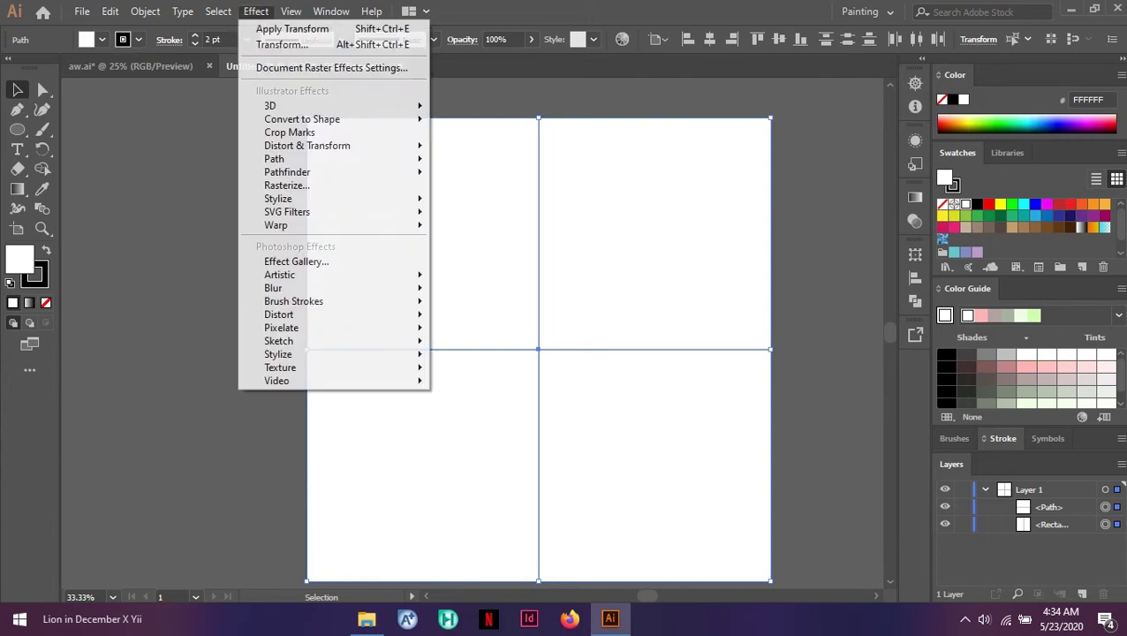
{"action": "mouse_move", "coordinate": [336, 146]}
{"action": "left_click", "coordinate": [480, 202]}
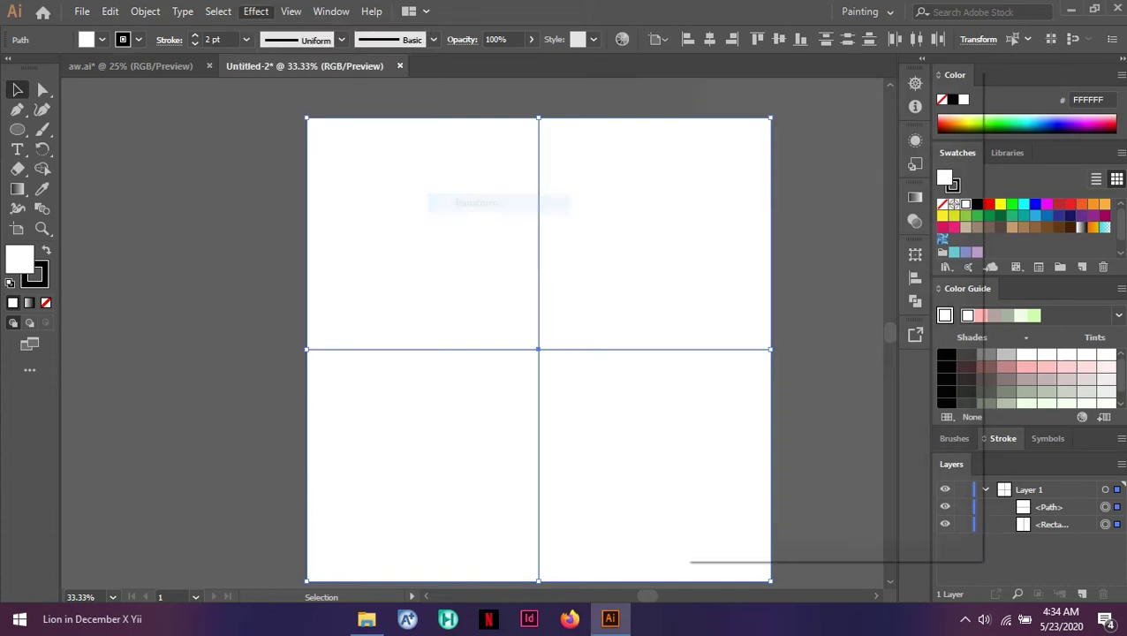
{"action": "left_click", "coordinate": [710, 519]}
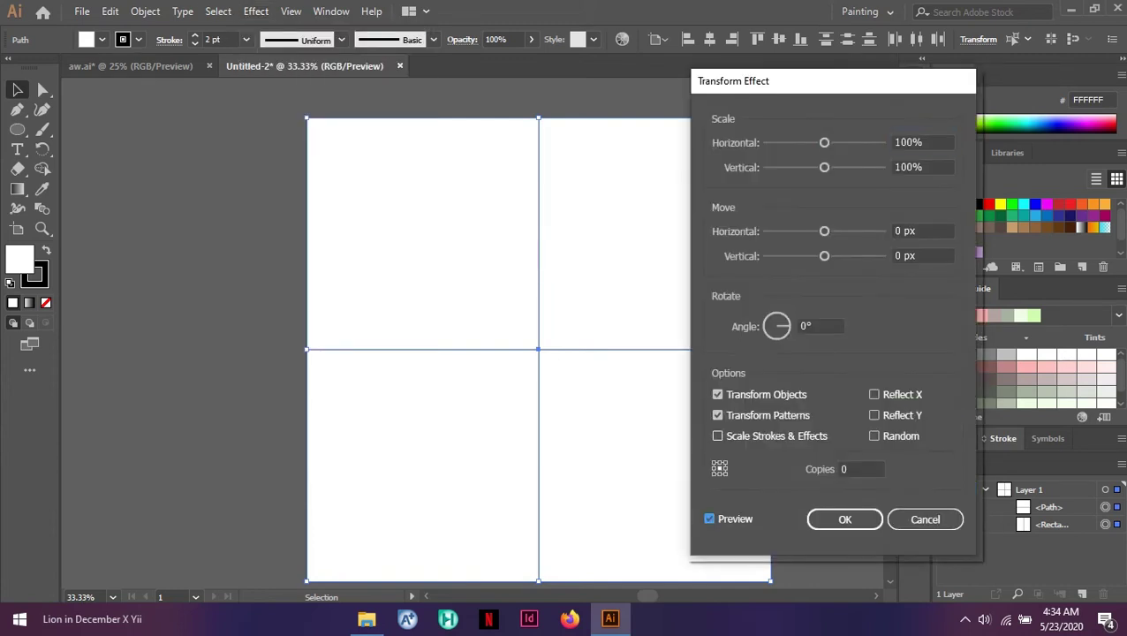
{"action": "key", "text": "Tab"}
{"action": "type", "text": "11"}
{"action": "key", "text": "Tab"}
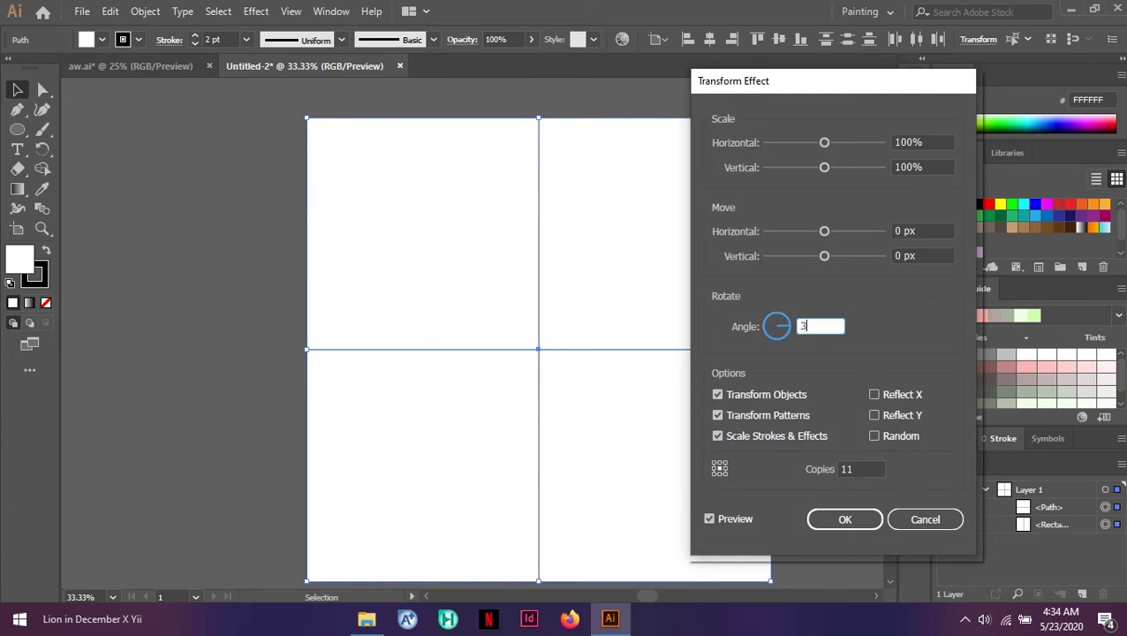
{"action": "type", "text": "30"}
{"action": "key", "text": "Return"}
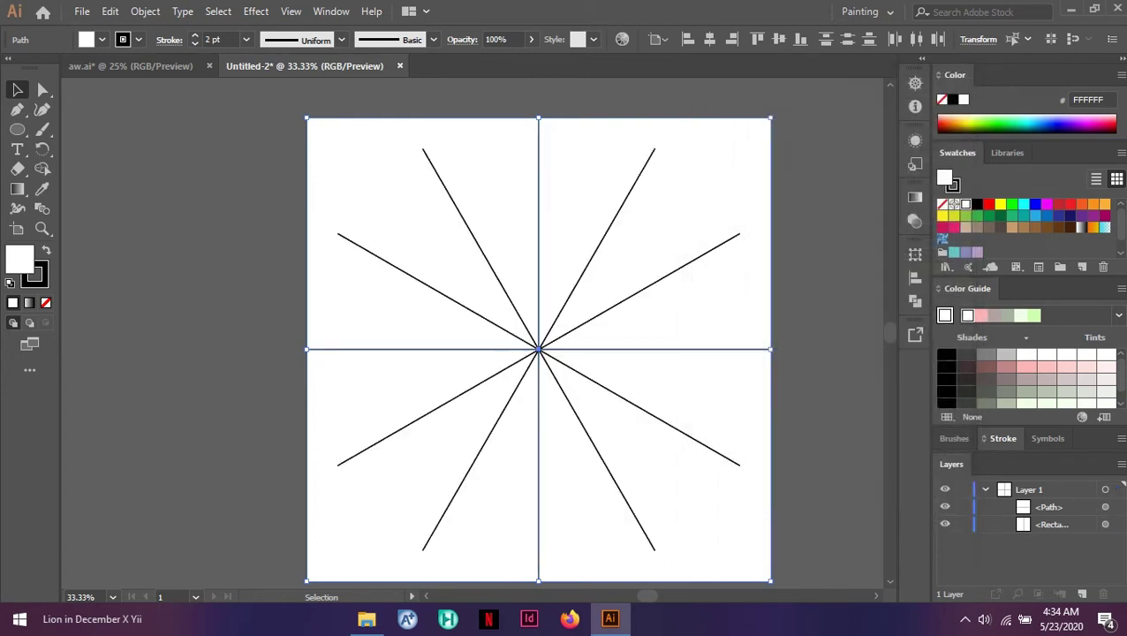
{"action": "key", "text": "ctrl+shift+a"}
Try drawing a small ellipse over the upper part of the vertical line
{"action": "scroll", "coordinate": [560, 182], "scroll_direction": "up", "scroll_amount": 1}
{"action": "scroll", "coordinate": [560, 181], "scroll_direction": "up", "scroll_amount": 1}
{"action": "key", "text": "l"}
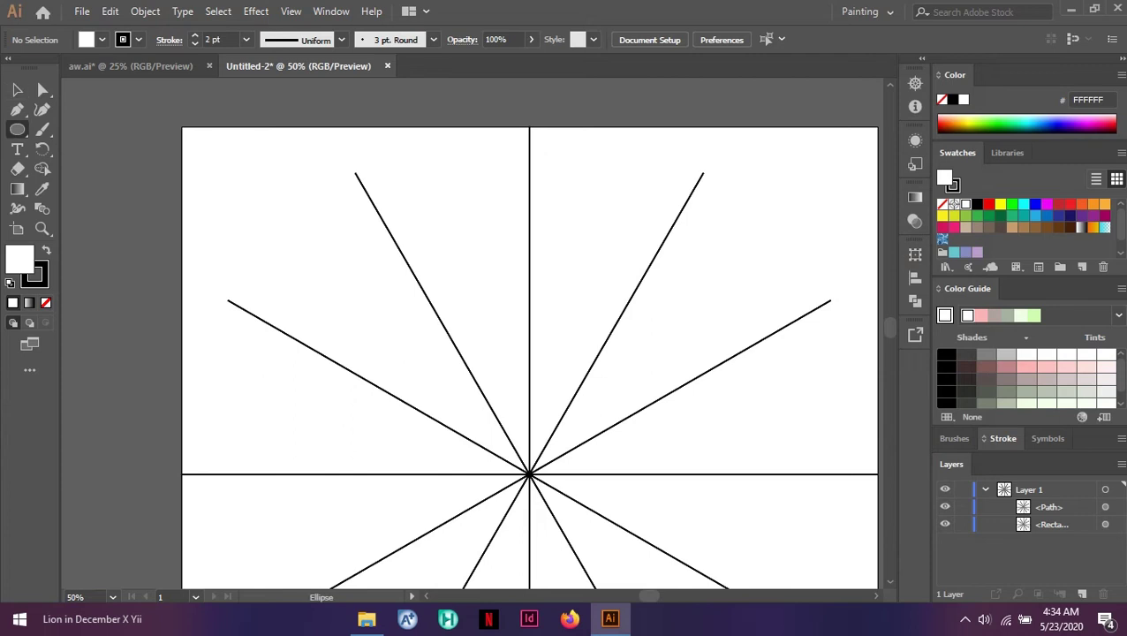
{"action": "left_click_drag", "start_coordinate": [523, 223], "coordinate": [540, 253]}
{"action": "key", "text": "ctrl+z"}
{"action": "key", "text": "ctrl+z"}
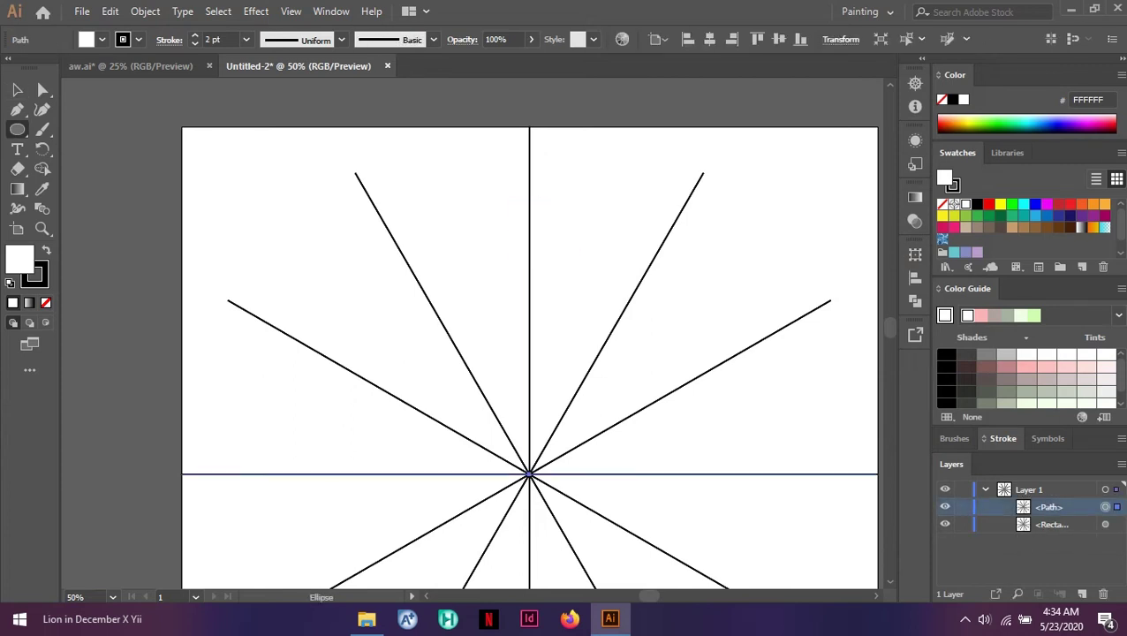
{"action": "key", "text": "ctrl+shift+z"}
{"action": "key", "text": "ctrl+z"}
{"action": "scroll", "coordinate": [555, 266], "scroll_direction": "down", "scroll_amount": 2}
{"action": "scroll", "coordinate": [555, 265], "scroll_direction": "right", "scroll_amount": 1}
{"action": "key", "text": "a"}
{"action": "key", "text": "ctrl+shift+a"}
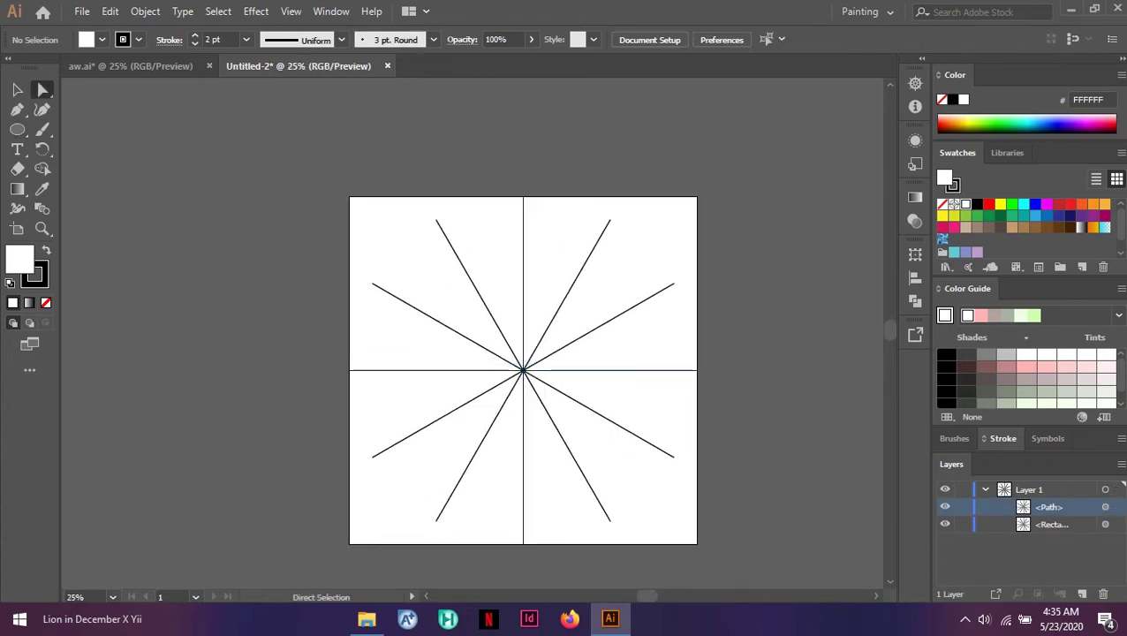
{"action": "scroll", "coordinate": [548, 265], "scroll_direction": "up", "scroll_amount": 2}
{"action": "scroll", "coordinate": [533, 306], "scroll_direction": "up", "scroll_amount": 1}
{"action": "scroll", "coordinate": [519, 272], "scroll_direction": "down", "scroll_amount": 1}
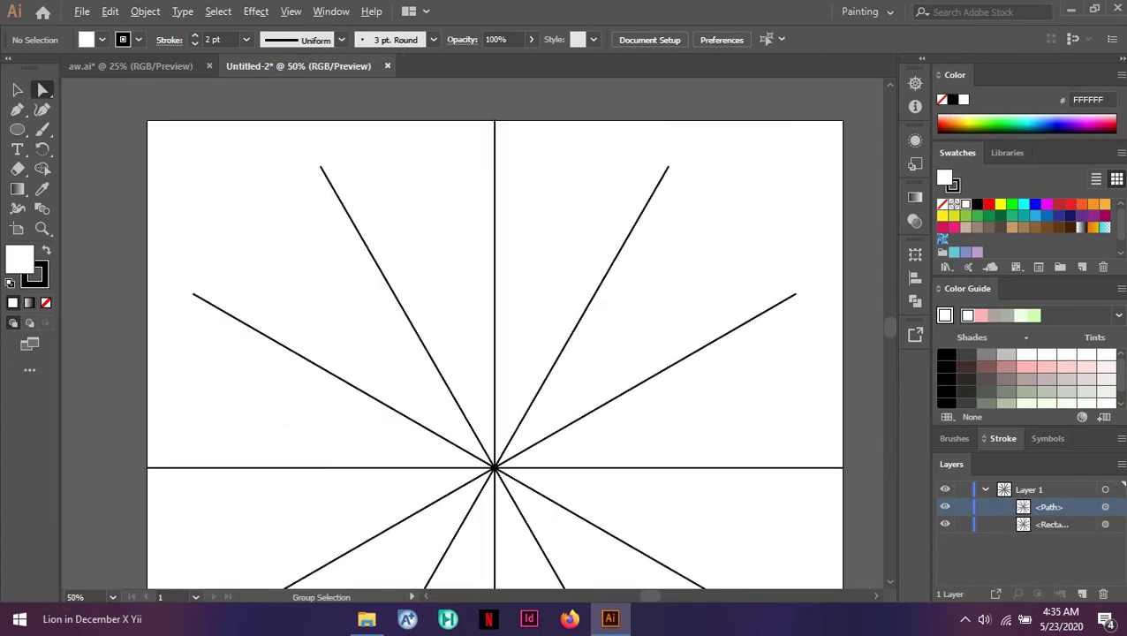
{"action": "scroll", "coordinate": [521, 265], "scroll_direction": "down", "scroll_amount": 2}
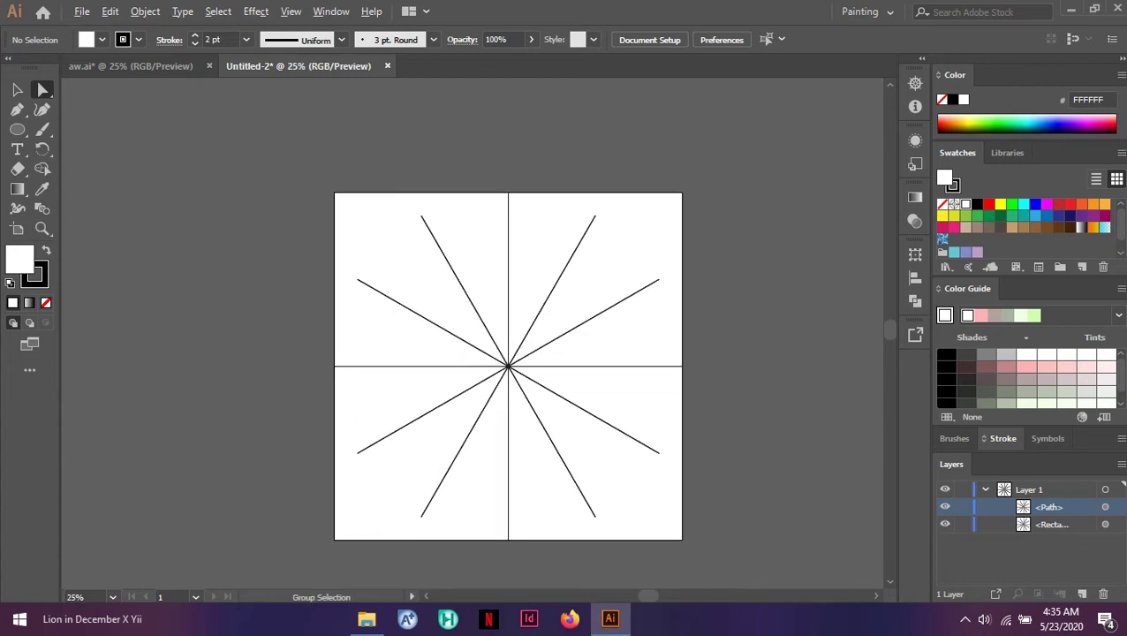
{"action": "scroll", "coordinate": [497, 391], "scroll_direction": "up", "scroll_amount": 1}
{"action": "left_click", "coordinate": [256, 11]}
{"action": "left_click", "coordinate": [257, 12]}
Look over the mandala ornaments in the aw.ai document and return to the untitled line-grid document
{"action": "left_click", "coordinate": [159, 66]}
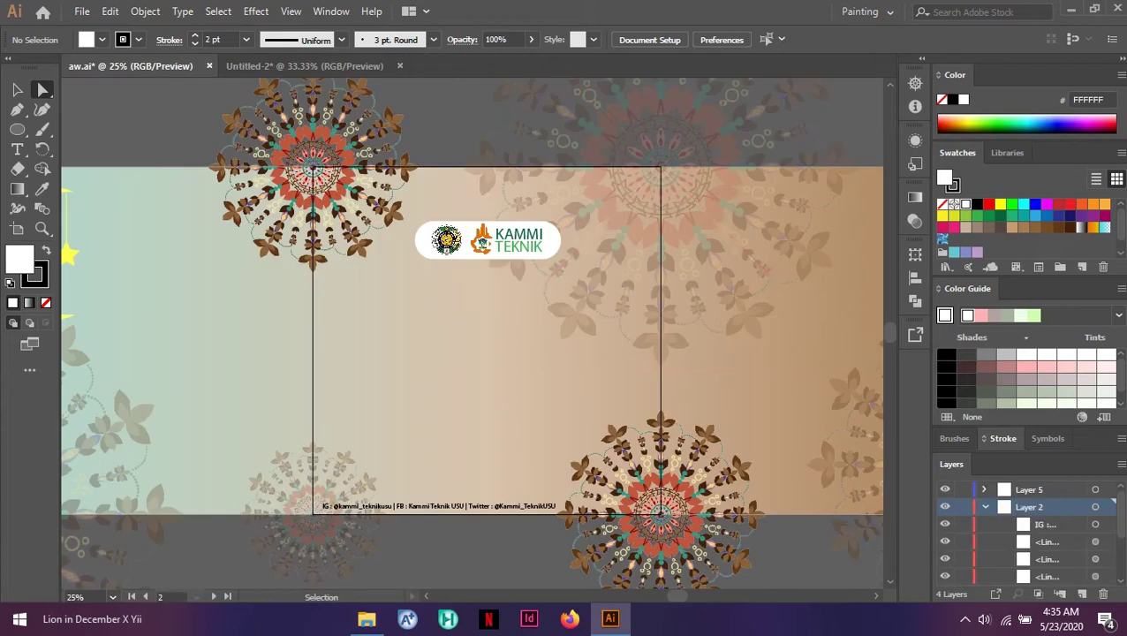
{"action": "scroll", "coordinate": [674, 313], "scroll_direction": "down", "scroll_amount": 2}
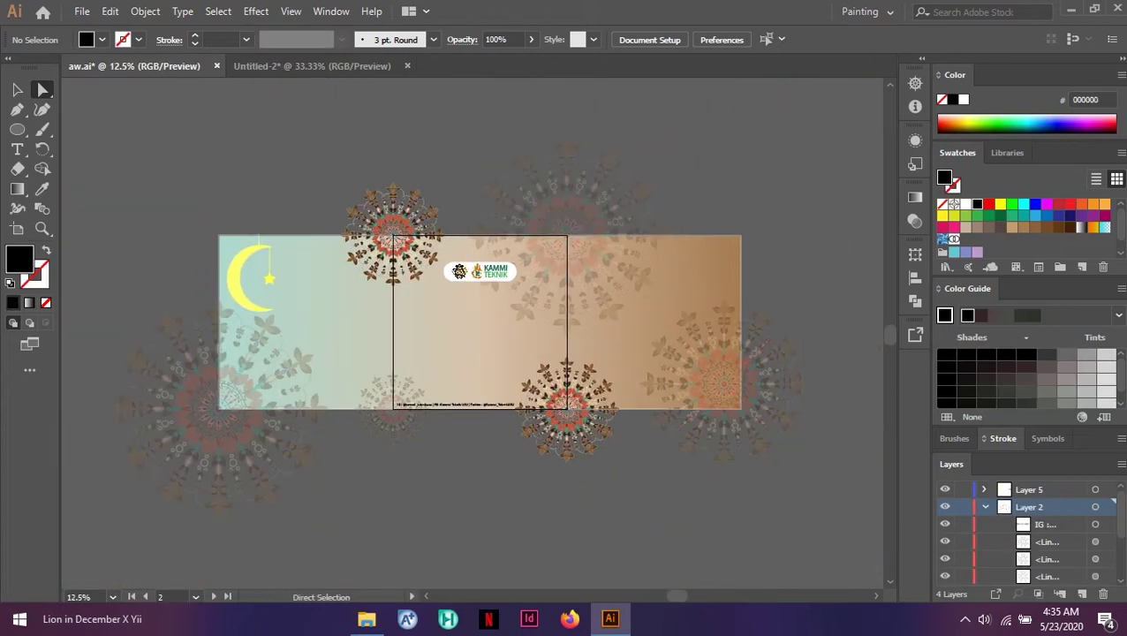
{"action": "left_click", "coordinate": [305, 66]}
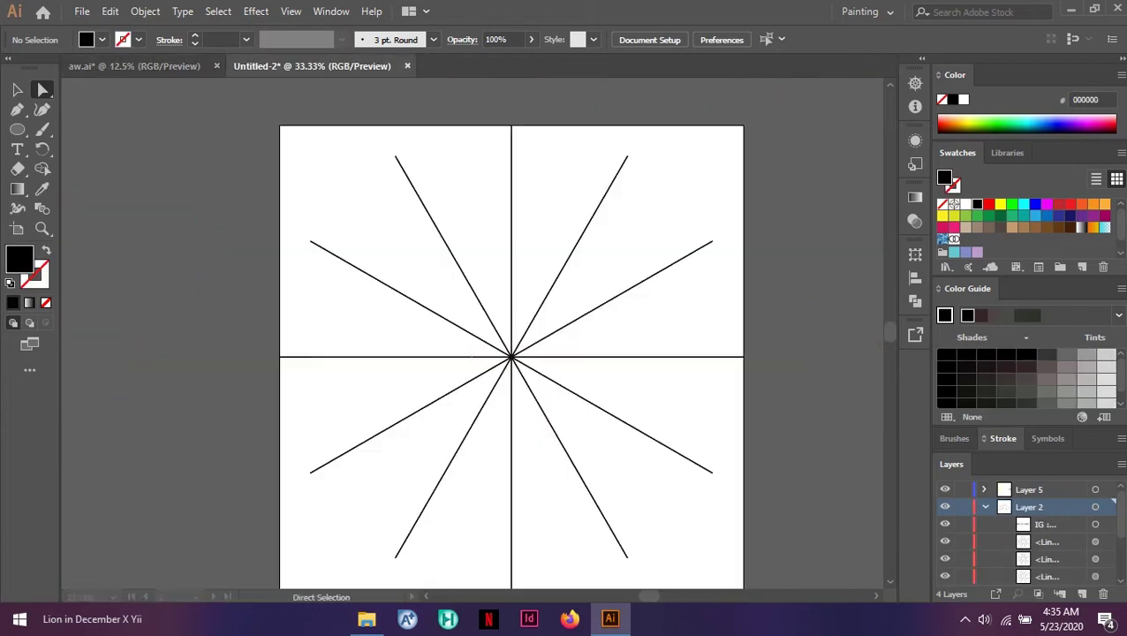
{"action": "scroll", "coordinate": [635, 327], "scroll_direction": "down", "scroll_amount": 2}
{"action": "scroll", "coordinate": [636, 327], "scroll_direction": "right", "scroll_amount": 3}
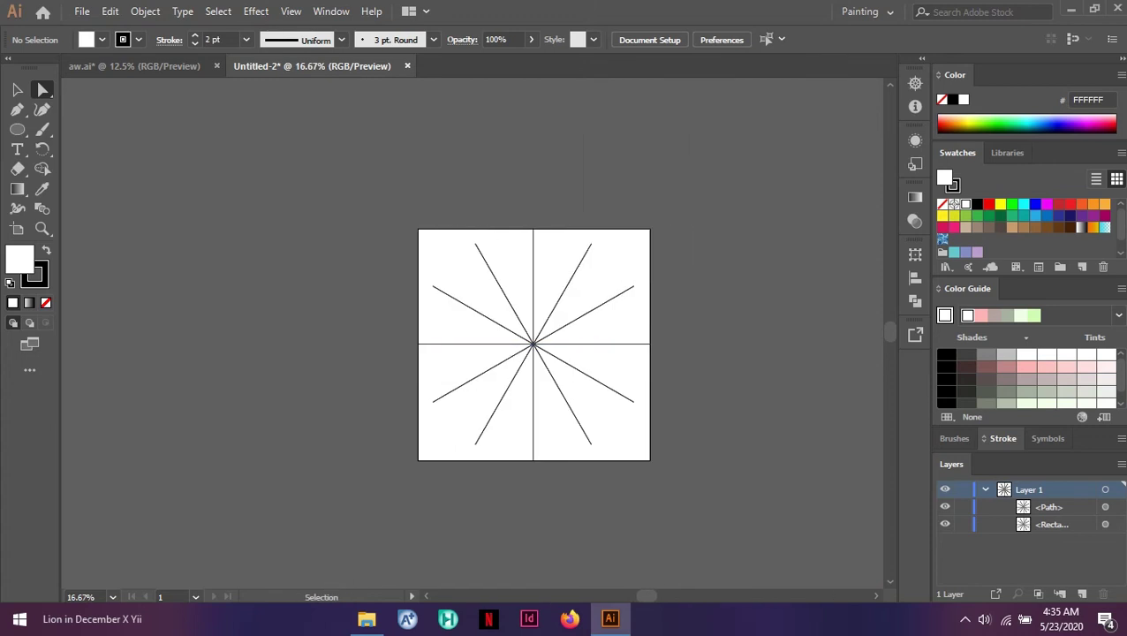
{"action": "scroll", "coordinate": [535, 325], "scroll_direction": "up", "scroll_amount": 1}
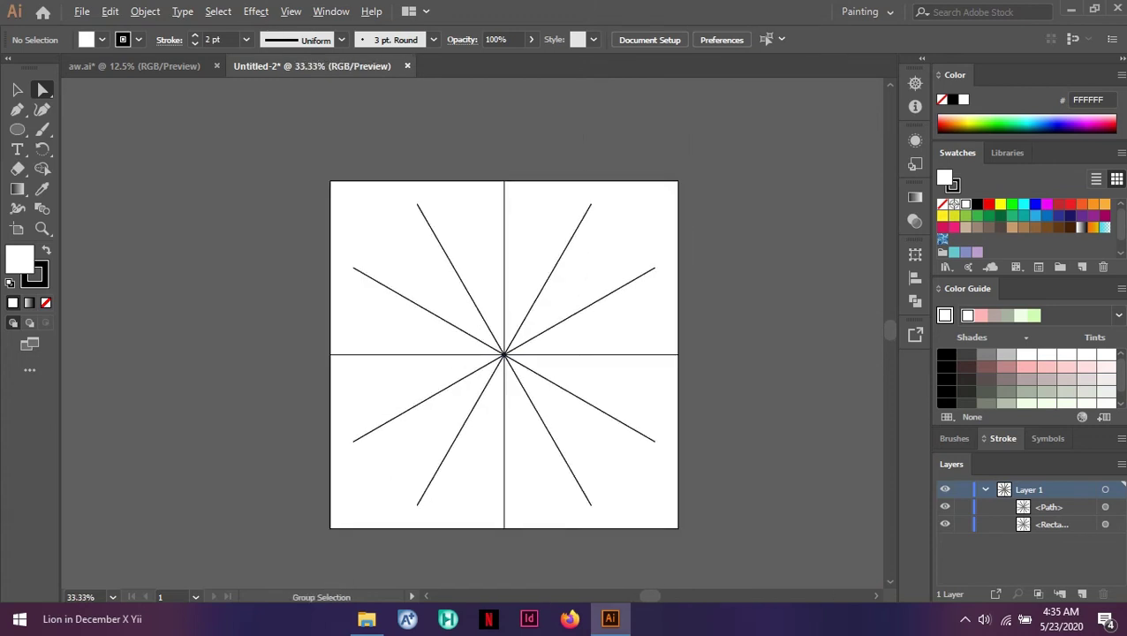
{"action": "scroll", "coordinate": [556, 279], "scroll_direction": "up", "scroll_amount": 2}
Try drawing a circle over the upper-right diagonal line of the radial grid
{"action": "left_click", "coordinate": [452, 430]}
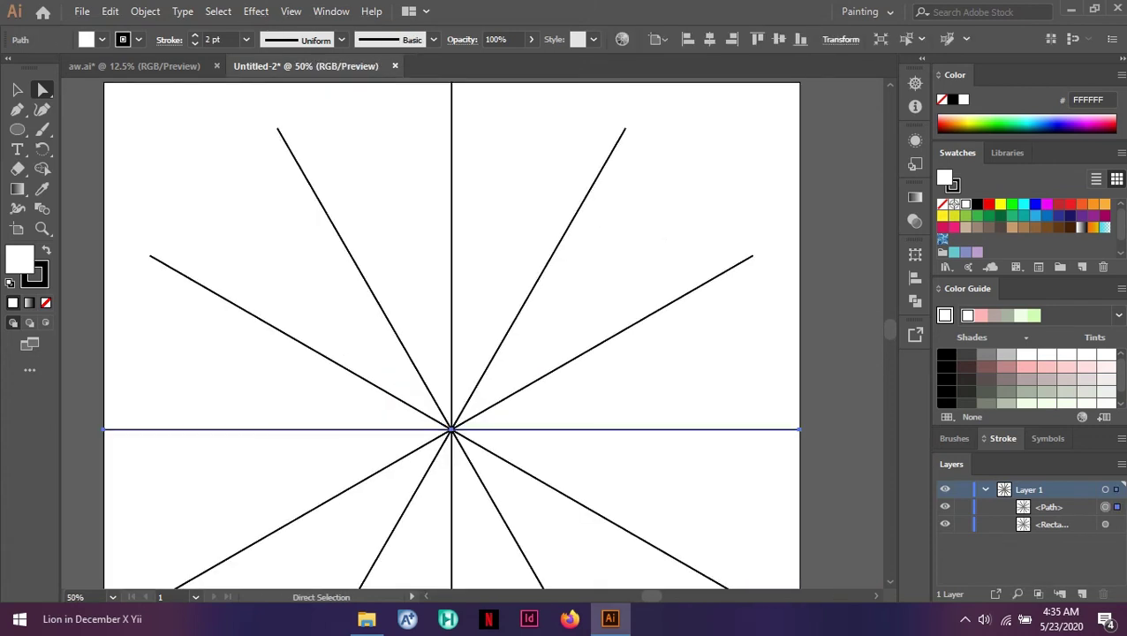
{"action": "key", "text": "l"}
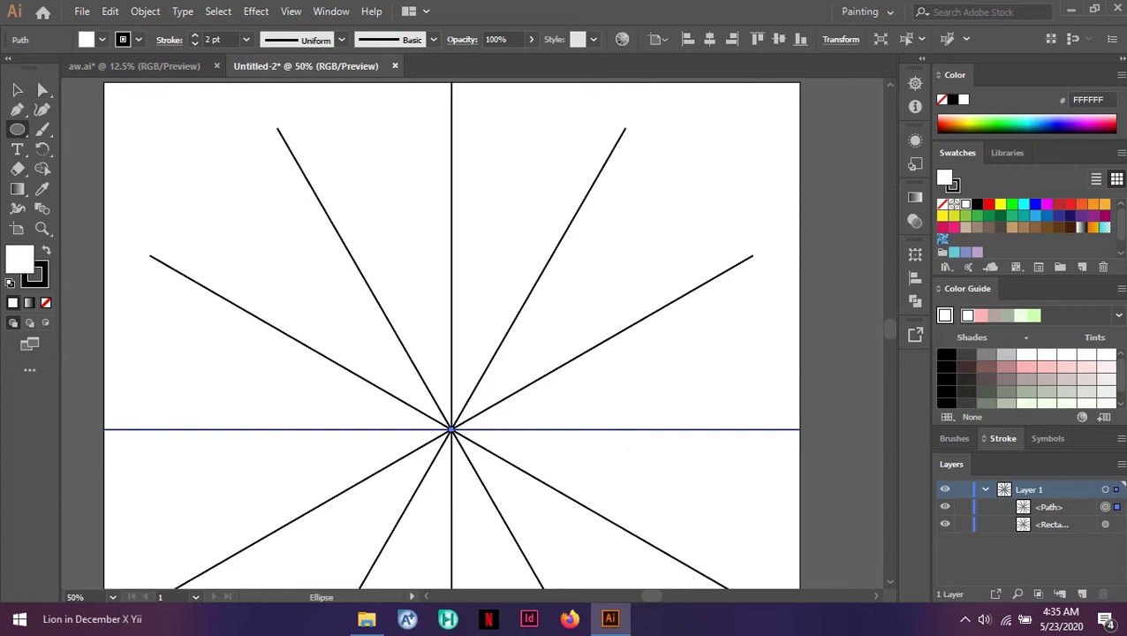
{"action": "left_click_drag", "start_coordinate": [535, 191], "coordinate": [626, 281]}
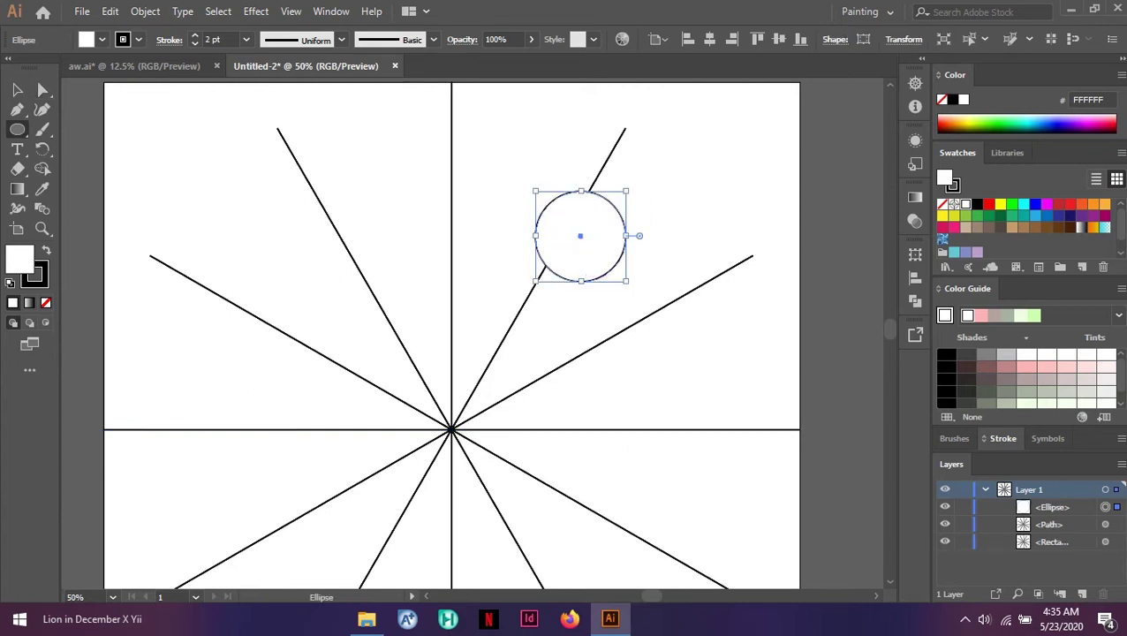
{"action": "key", "text": "c"}
{"action": "key", "text": "v"}
{"action": "left_click_drag", "start_coordinate": [581, 236], "coordinate": [580, 222]}
{"action": "key", "text": "Delete"}
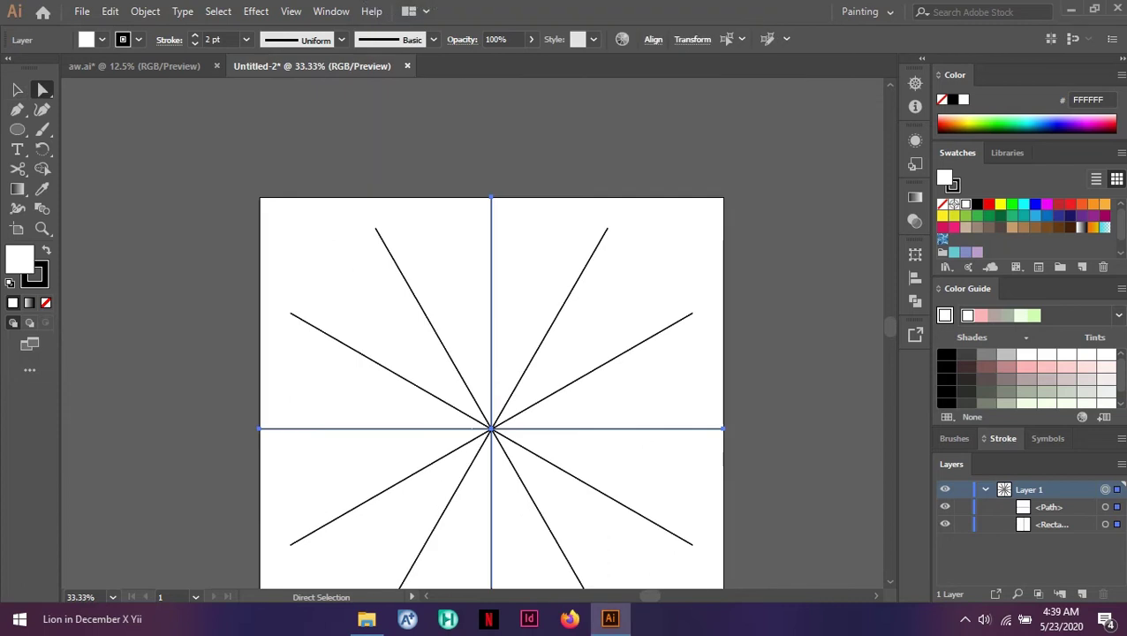
Draw a circle about 116 px wide and centre it on the vertical line near its upper end
{"action": "scroll", "coordinate": [525, 188], "scroll_direction": "down", "scroll_amount": 3}
{"action": "left_click", "coordinate": [525, 188]}
{"action": "scroll", "coordinate": [525, 188], "scroll_direction": "up", "scroll_amount": 1}
{"action": "scroll", "coordinate": [525, 188], "scroll_direction": "down", "scroll_amount": 1}
{"action": "scroll", "coordinate": [475, 333], "scroll_direction": "down", "scroll_amount": 3}
{"action": "scroll", "coordinate": [475, 333], "scroll_direction": "up", "scroll_amount": 7}
{"action": "key", "text": "l"}
{"action": "left_click_drag", "start_coordinate": [454, 181], "coordinate": [529, 254]}
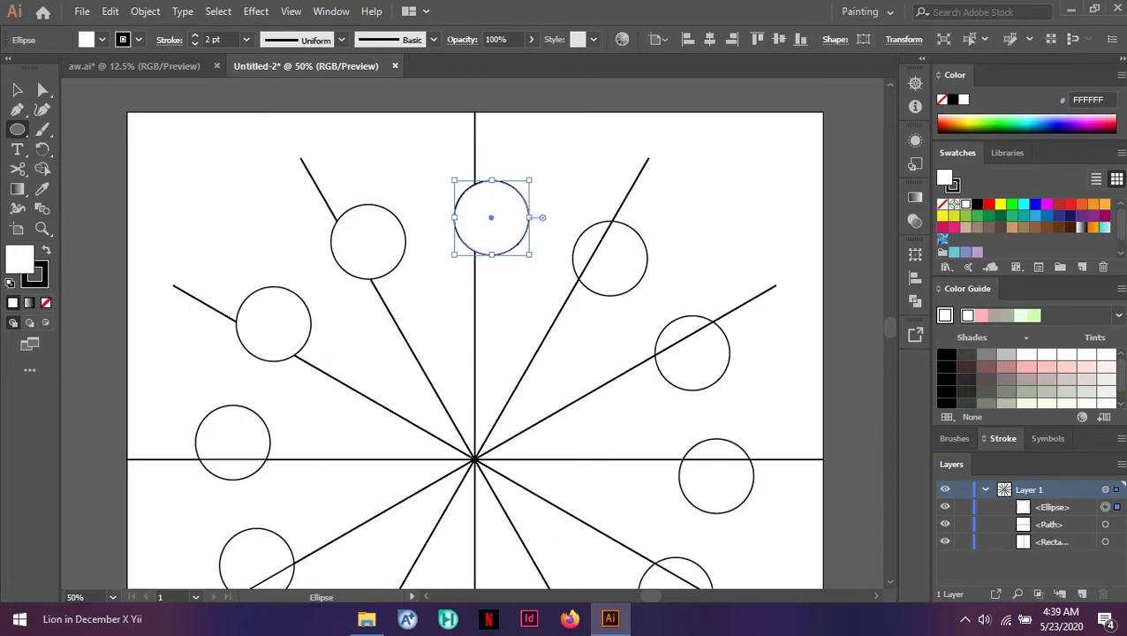
{"action": "key", "text": "v"}
{"action": "left_click_drag", "start_coordinate": [490, 217], "coordinate": [474, 217]}
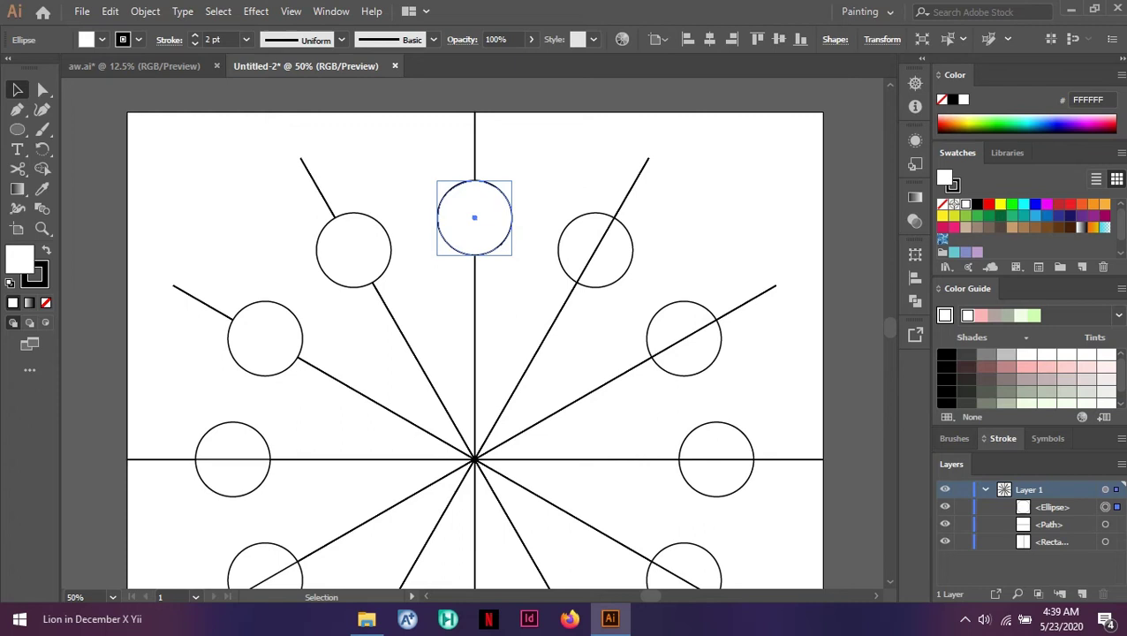
{"action": "mouse_move", "coordinate": [473, 217]}
{"action": "left_mouse_down"}
{"action": "mouse_move", "coordinate": [431, 222]}
{"action": "mouse_move", "coordinate": [474, 222]}
{"action": "left_mouse_up"}
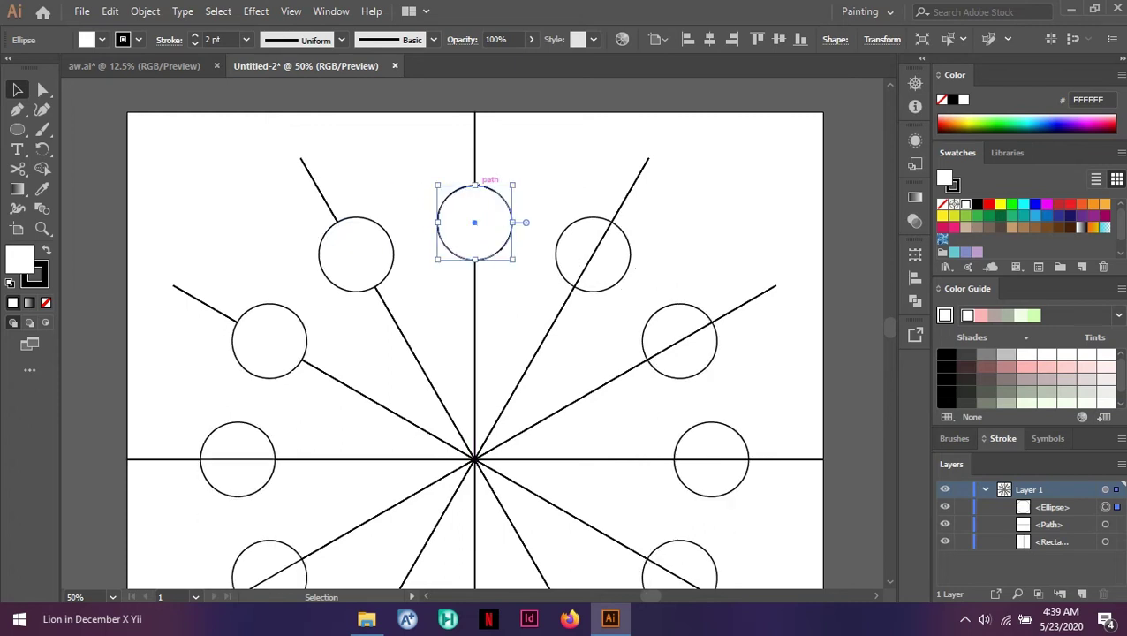
Turn the circle into a teardrop by pulling its top anchor into a sharp upward point, and reposition it along the vertical line
{"action": "key", "text": "a"}
{"action": "scroll", "coordinate": [474, 178], "scroll_direction": "up", "scroll_amount": 3, "text": "alt"}
{"action": "left_click_drag", "start_coordinate": [474, 196], "coordinate": [475, 112]}
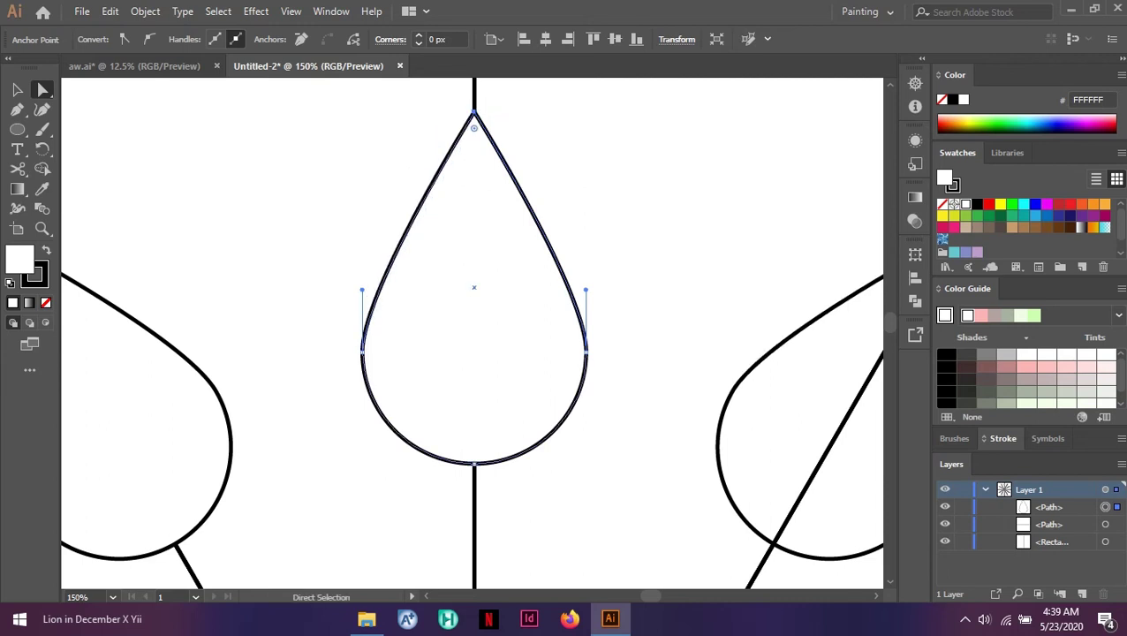
{"action": "left_click_drag", "start_coordinate": [473, 287], "coordinate": [473, 258]}
{"action": "scroll", "coordinate": [473, 333], "scroll_direction": "down", "scroll_amount": 1}
{"action": "scroll", "coordinate": [474, 333], "scroll_direction": "up", "scroll_amount": 2}
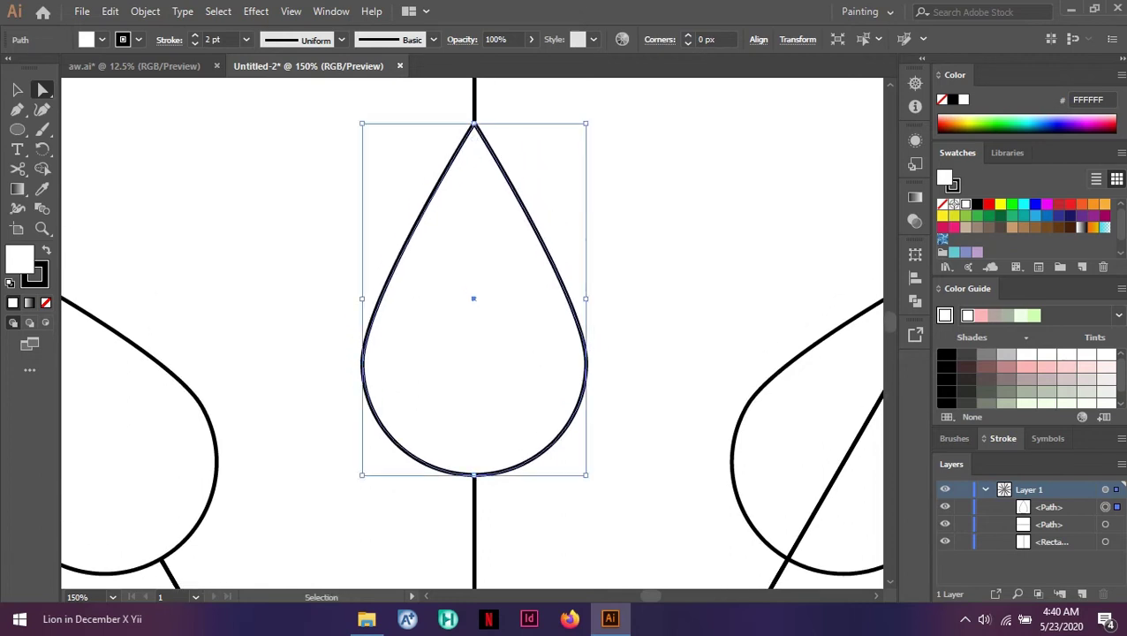
Duplicate the teardrop and move the copy down the vertical line so it overlaps the lower part of the original
{"action": "key", "text": "ctrl+v"}
{"action": "scroll", "coordinate": [481, 247], "scroll_direction": "down", "scroll_amount": 2}
{"action": "scroll", "coordinate": [481, 247], "scroll_direction": "down", "scroll_amount": 2}
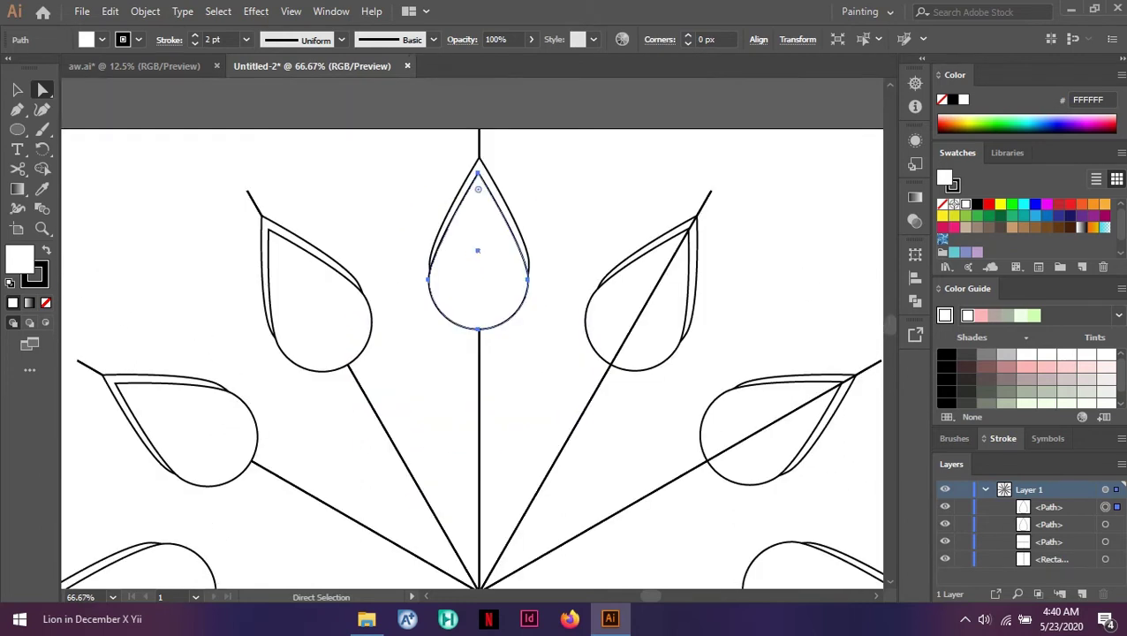
{"action": "left_click_drag", "start_coordinate": [477, 250], "coordinate": [478, 281]}
Fill the rear teardrop with light blue 8080FF from the Monochromatic harmony of pure blue
{"action": "left_click", "coordinate": [480, 185]}
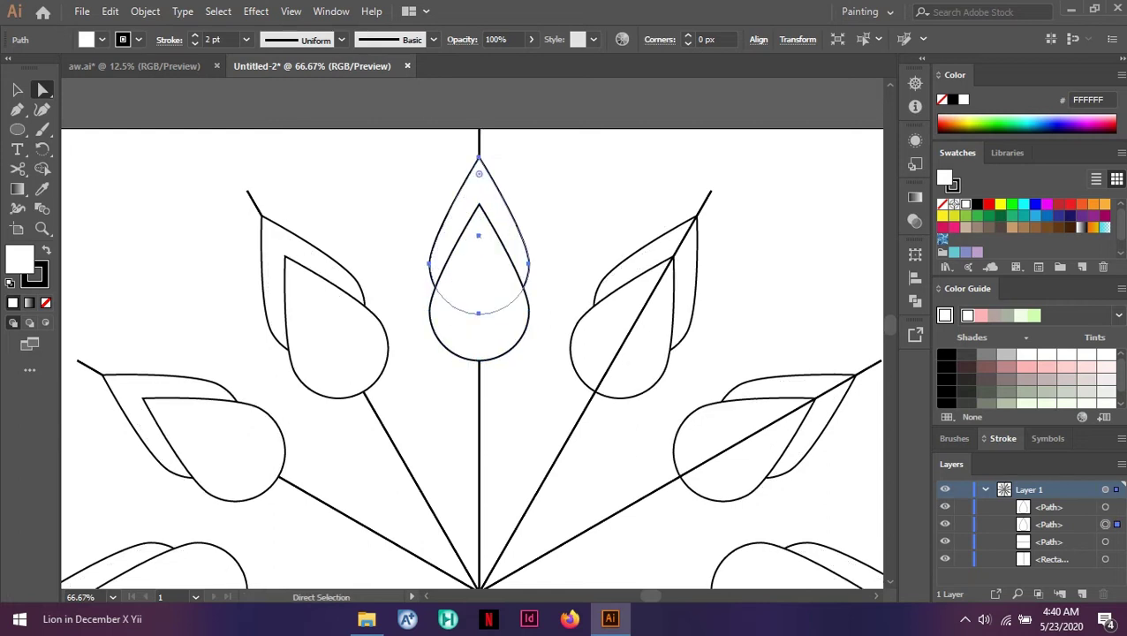
{"action": "left_click", "coordinate": [1023, 205]}
{"action": "left_click", "coordinate": [1035, 205]}
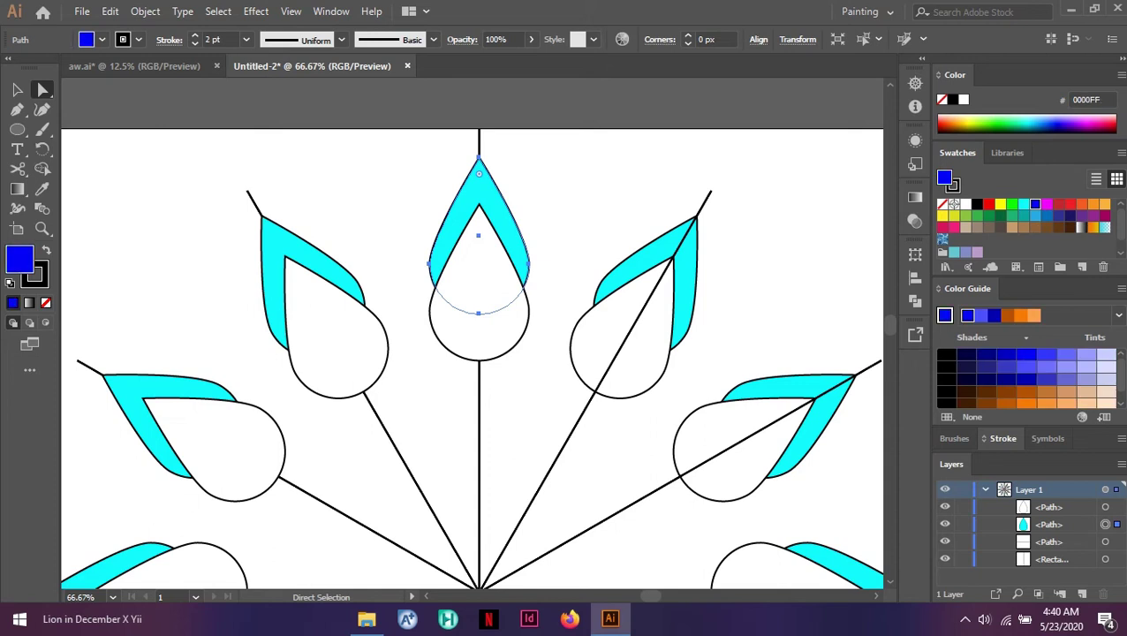
{"action": "left_click", "coordinate": [1119, 315]}
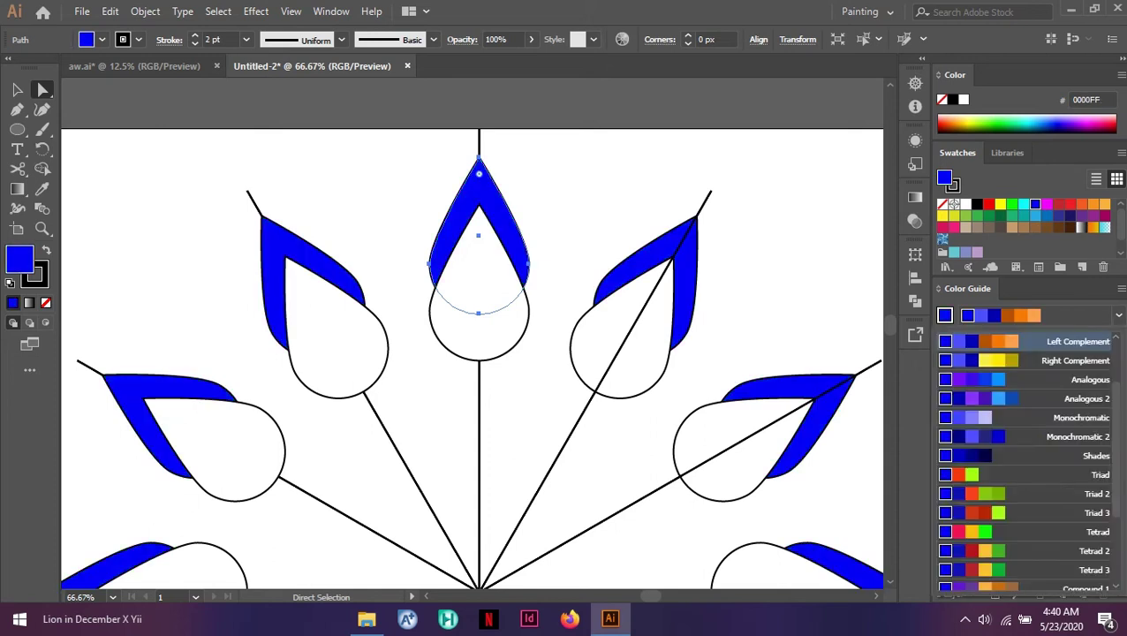
{"action": "left_click", "coordinate": [1081, 418]}
{"action": "left_click", "coordinate": [1119, 316]}
{"action": "scroll", "coordinate": [1029, 442], "scroll_direction": "up", "scroll_amount": 3}
{"action": "left_click", "coordinate": [1119, 316]}
{"action": "left_click", "coordinate": [1008, 316]}
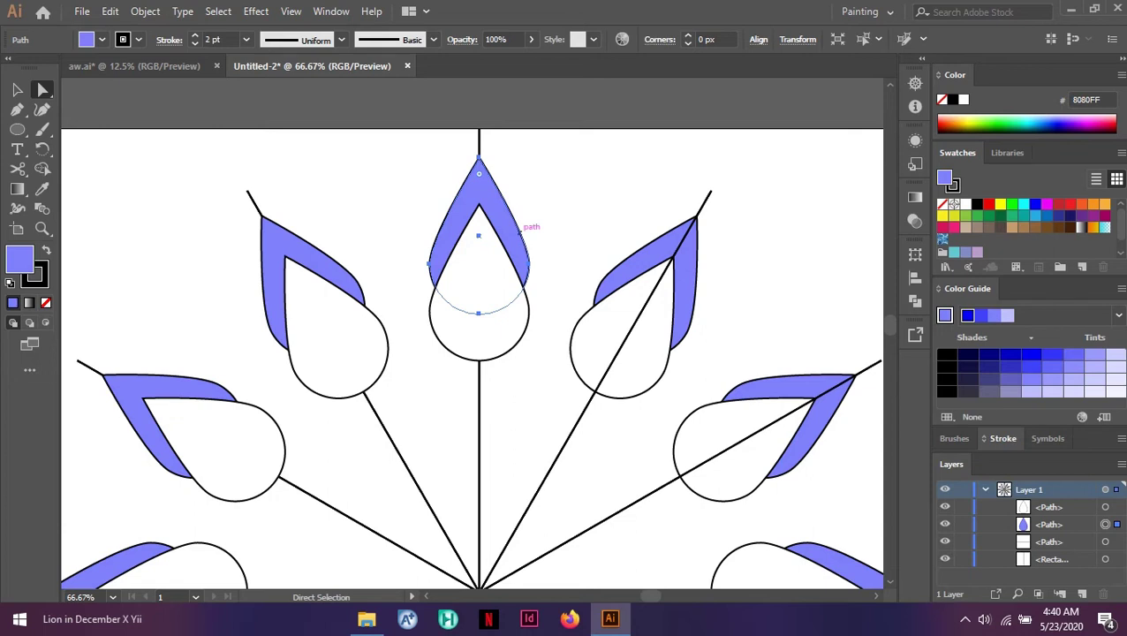
Remove the stroke from the light blue teardrop
{"action": "left_click", "coordinate": [41, 279]}
{"action": "left_click", "coordinate": [46, 303]}
{"action": "key", "text": "d"}
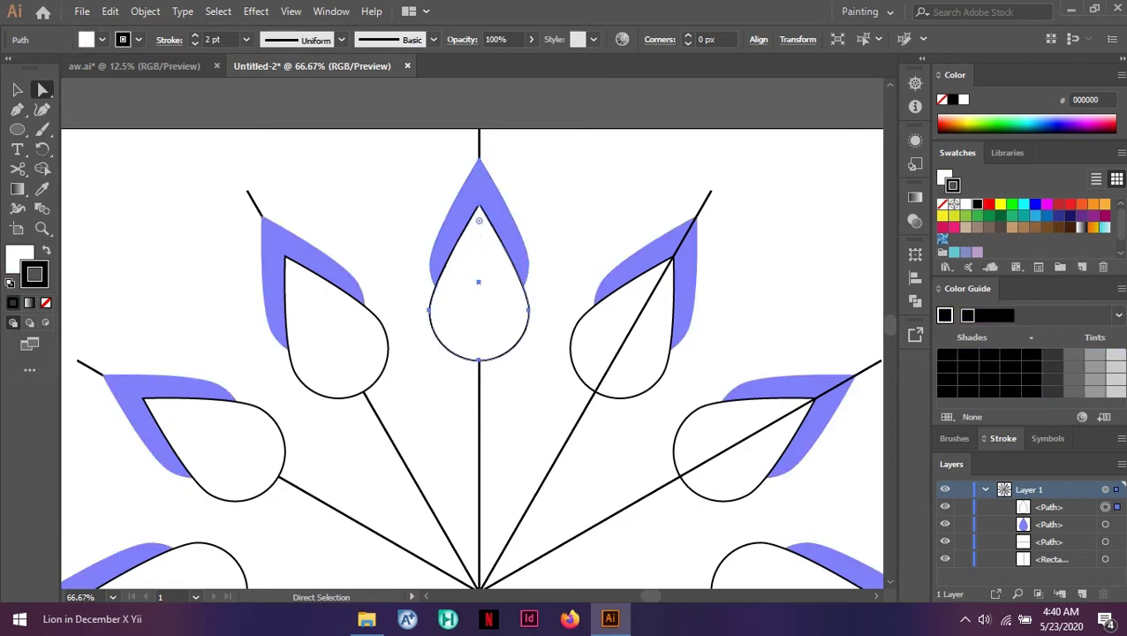
{"action": "left_click", "coordinate": [521, 234]}
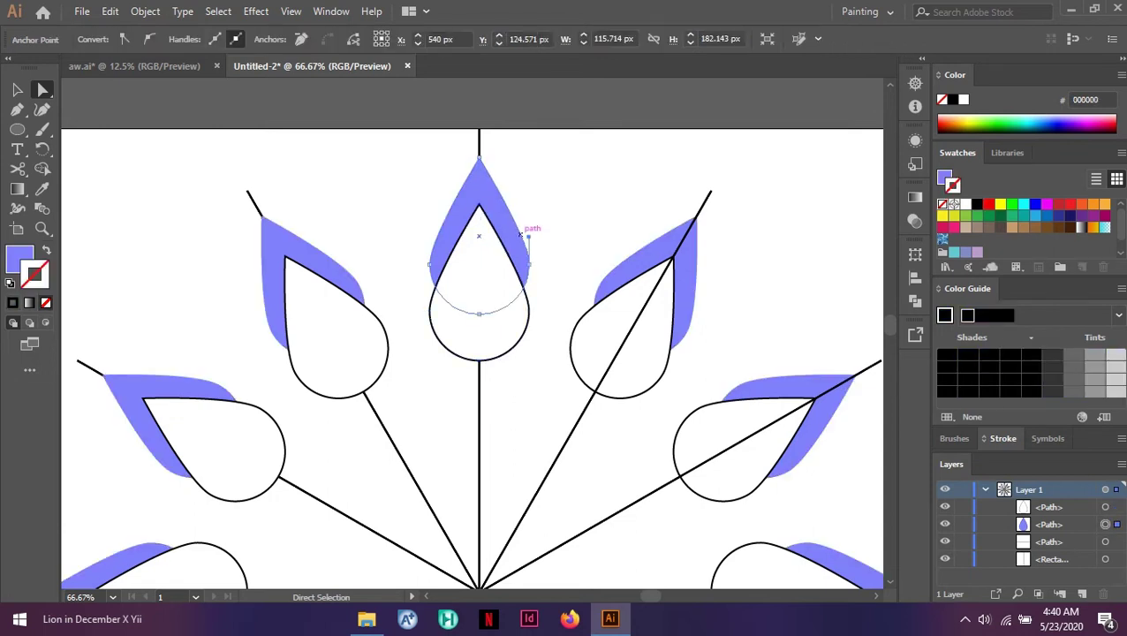
Add a new layer, place it beneath Layer 1 and target it
{"action": "left_click", "coordinate": [986, 490]}
{"action": "left_click", "coordinate": [1082, 594]}
{"action": "left_click_drag", "start_coordinate": [1029, 507], "coordinate": [1029, 482]}
{"action": "left_click", "coordinate": [1105, 507]}
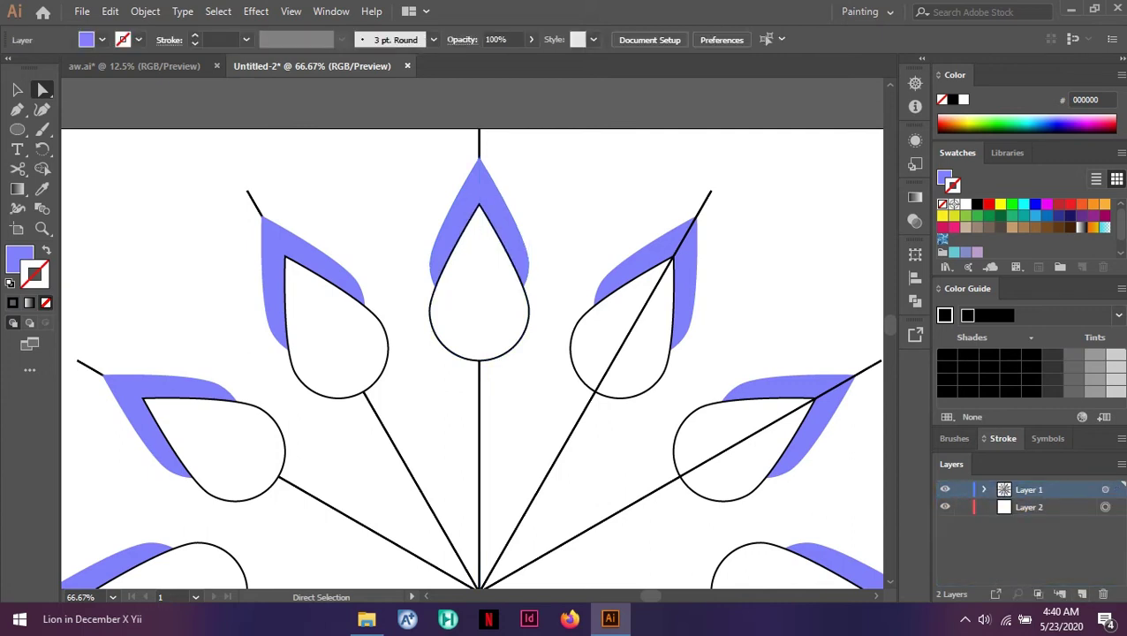
Expand Layer 1's contents and give the light blue teardrop a white stroke
{"action": "left_click", "coordinate": [984, 489]}
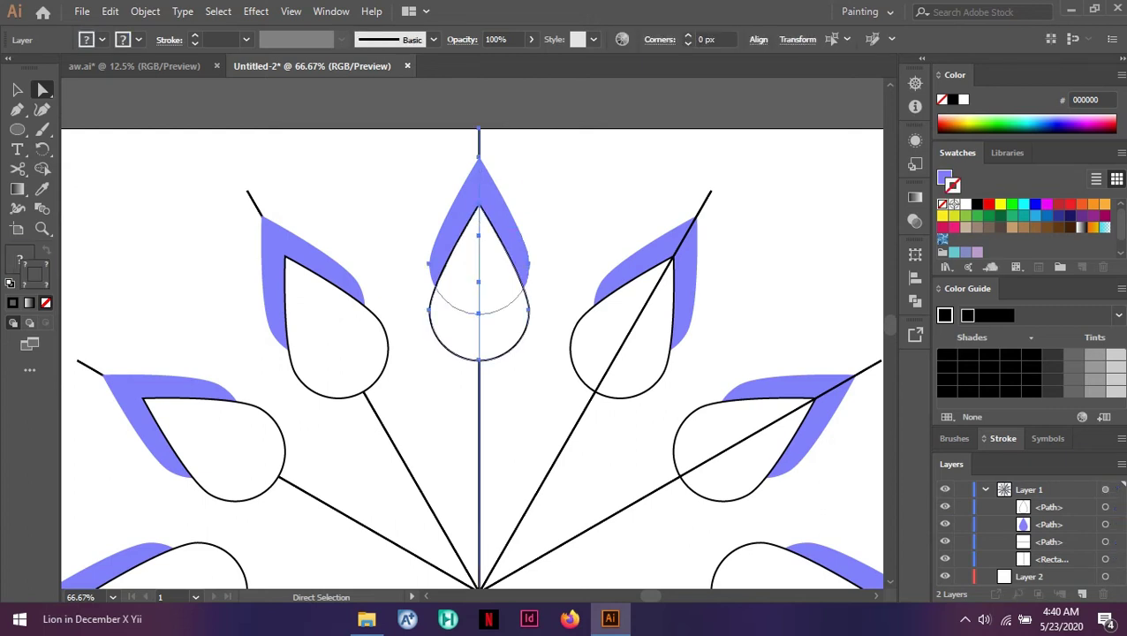
{"action": "left_click", "coordinate": [486, 187]}
{"action": "left_click", "coordinate": [965, 204]}
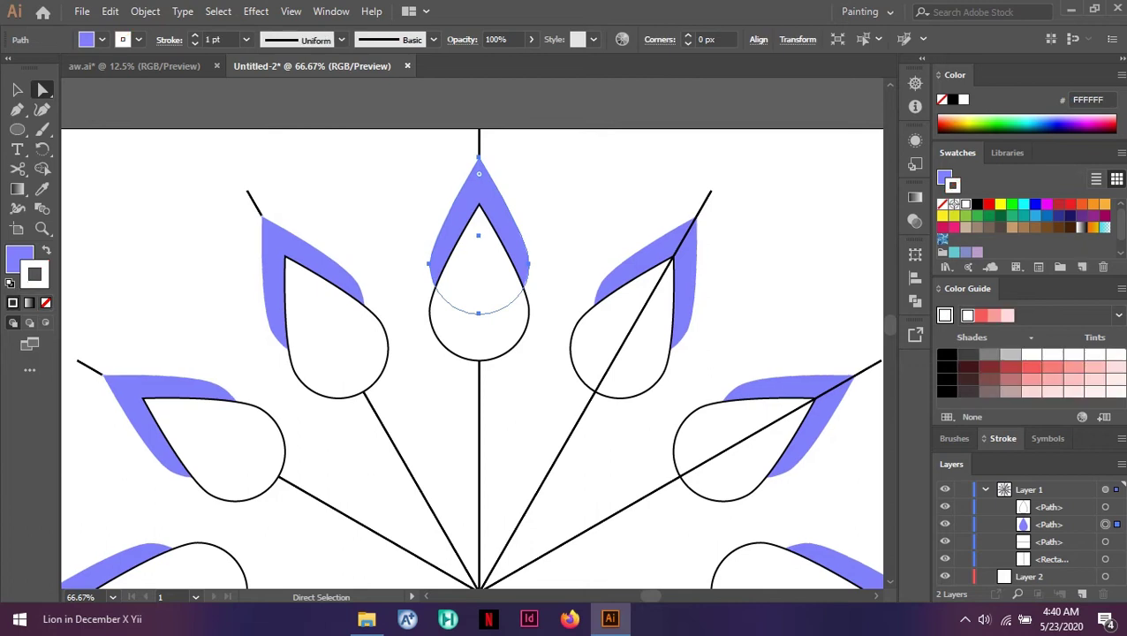
Give the front white teardrop a pale lavender BFBFFF stroke from the colour harmony of pure blue 0000FF
{"action": "key", "text": "ctrl+shift+a"}
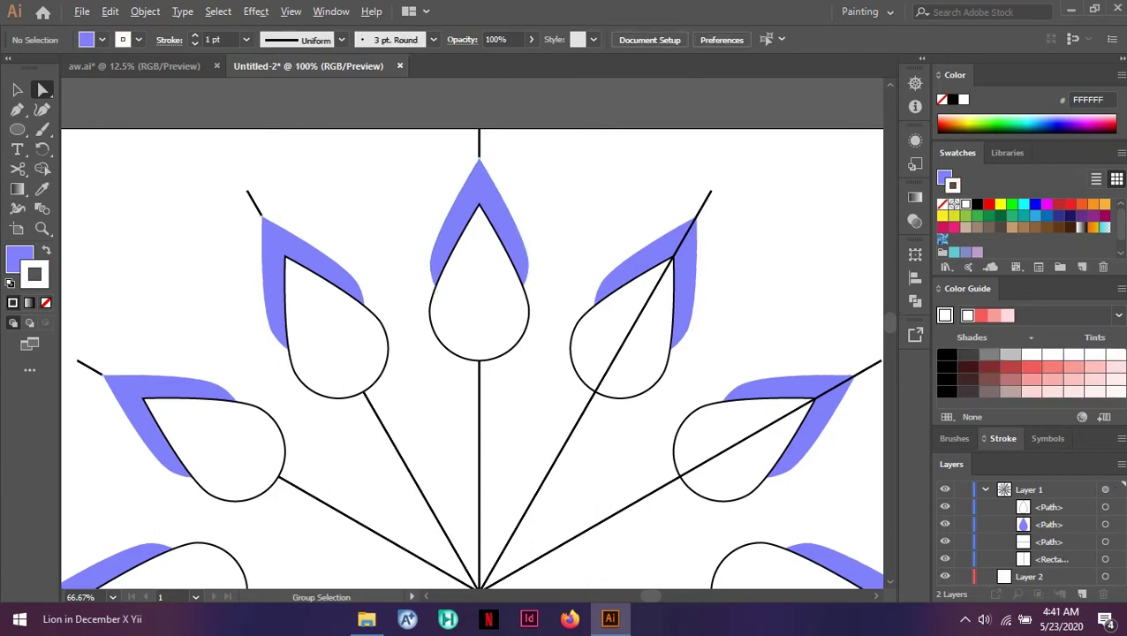
{"action": "scroll", "coordinate": [475, 157], "scroll_direction": "up", "scroll_amount": 3}
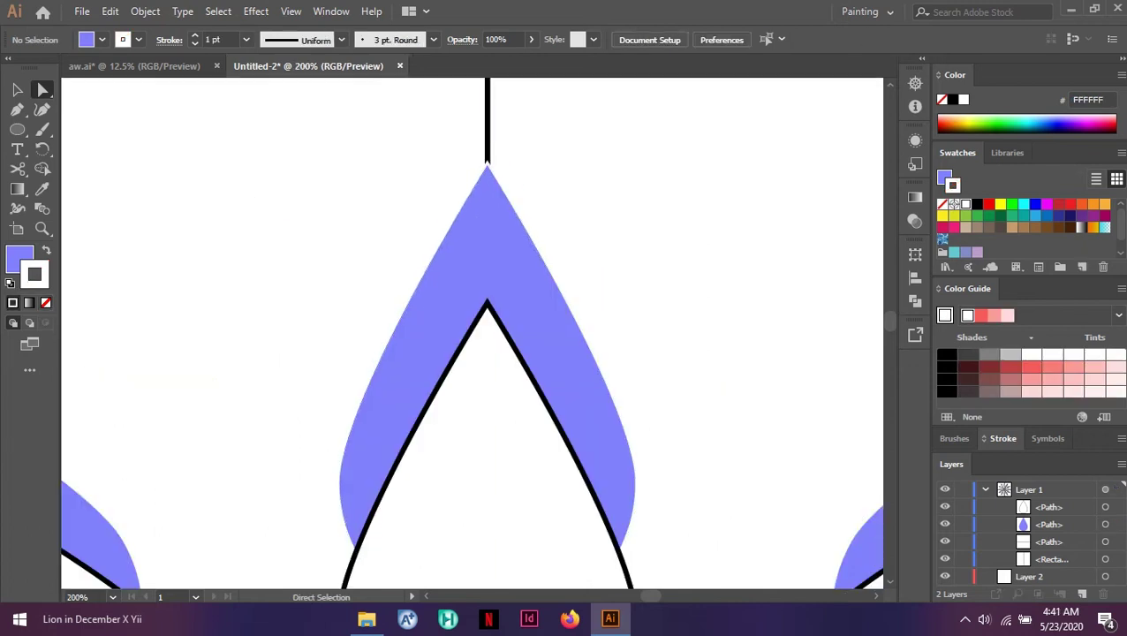
{"action": "left_click", "coordinate": [1003, 439]}
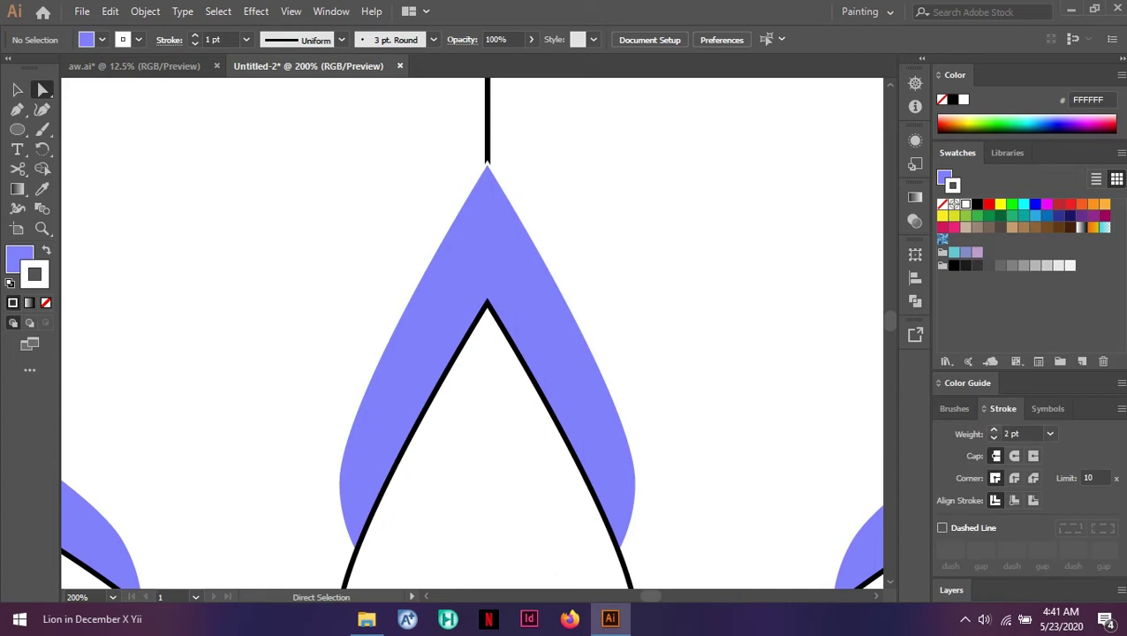
{"action": "scroll", "coordinate": [487, 371], "scroll_direction": "down", "scroll_amount": 3}
{"action": "left_click", "coordinate": [486, 378]}
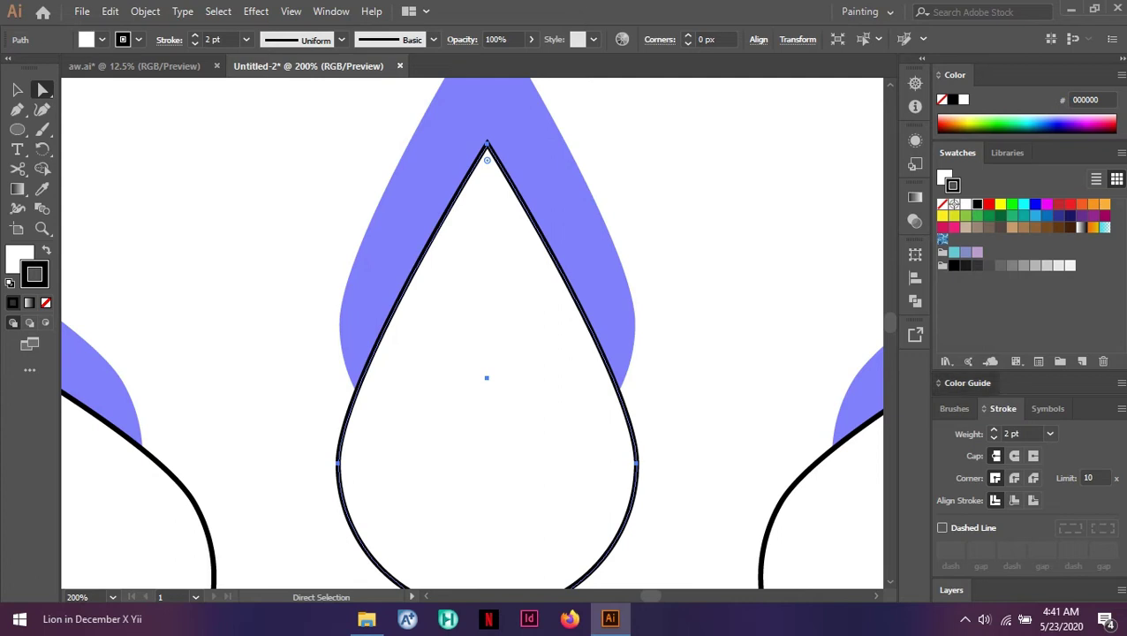
{"action": "scroll", "coordinate": [487, 81], "scroll_direction": "up", "scroll_amount": 2}
{"action": "key", "text": "ctrl+z"}
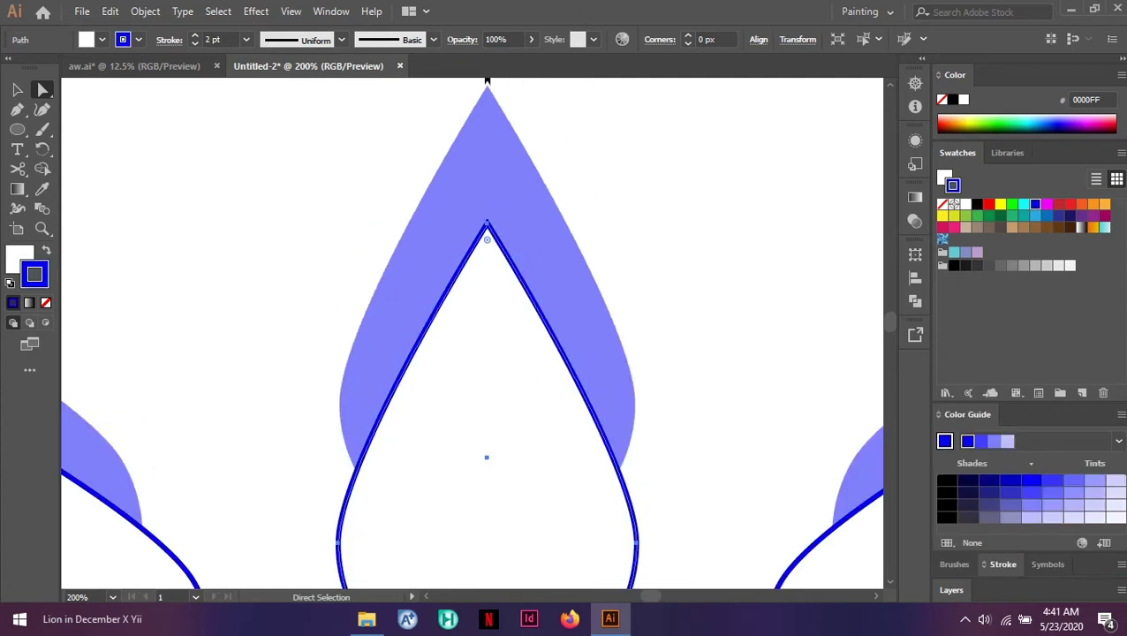
{"action": "left_click", "coordinate": [1008, 441]}
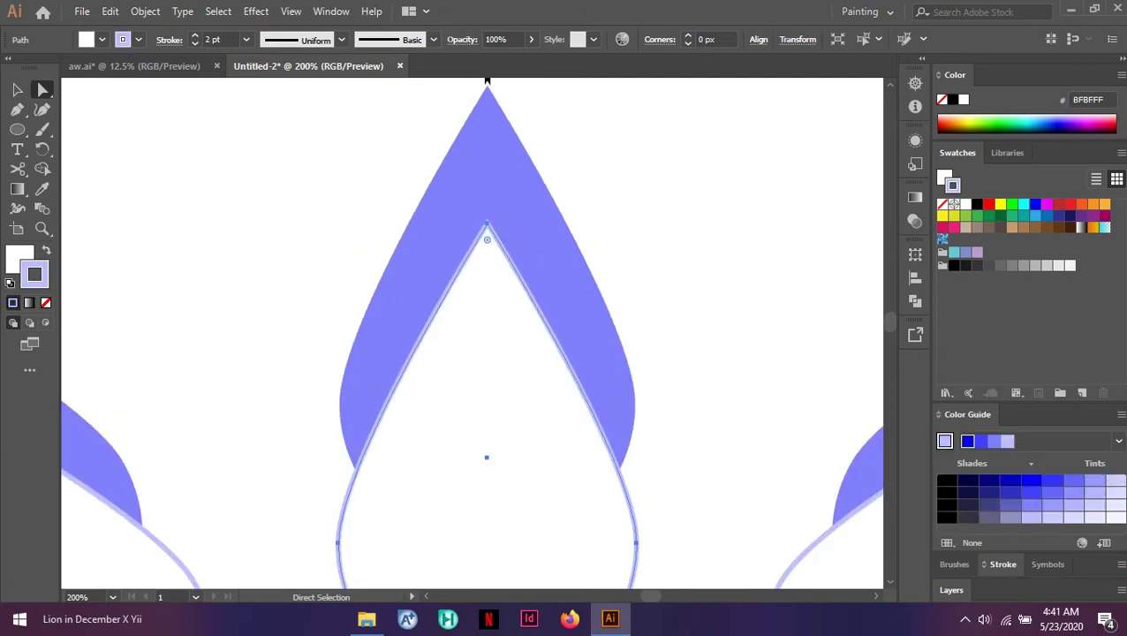
Fill the front teardrop with the 4040FF shade from the pure blue harmony
{"action": "key", "text": "x"}
{"action": "left_click", "coordinate": [1036, 204]}
{"action": "left_click", "coordinate": [981, 441]}
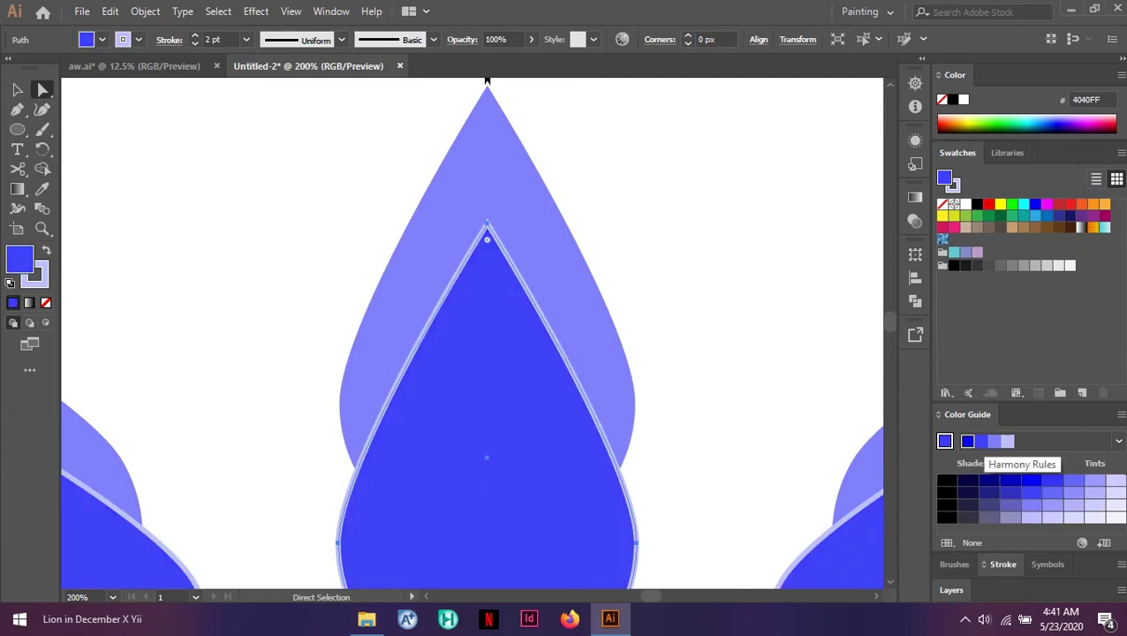
{"action": "left_click", "coordinate": [994, 441]}
{"action": "left_click", "coordinate": [982, 441]}
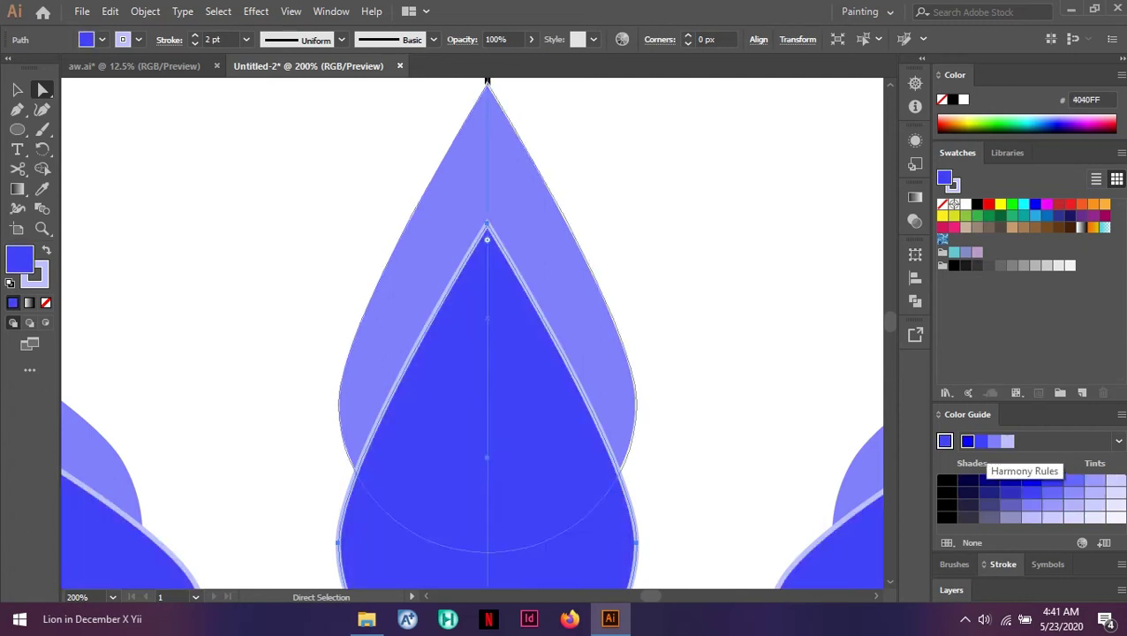
Move the dark blue teardrop slightly down along the vertical guide line, still overlapping the light blue one
{"action": "left_click", "coordinate": [487, 81]}
{"action": "scroll", "coordinate": [487, 81], "scroll_direction": "down", "scroll_amount": 2}
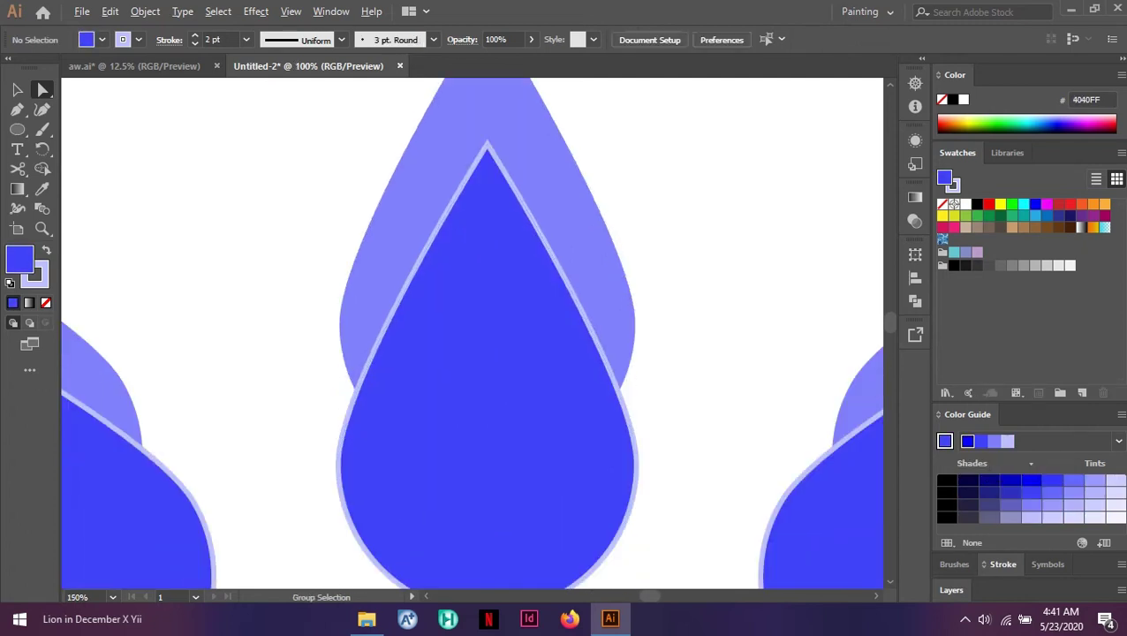
{"action": "scroll", "coordinate": [858, 451], "scroll_direction": "down", "scroll_amount": 1}
{"action": "left_click_drag", "start_coordinate": [610, 377], "coordinate": [610, 412]}
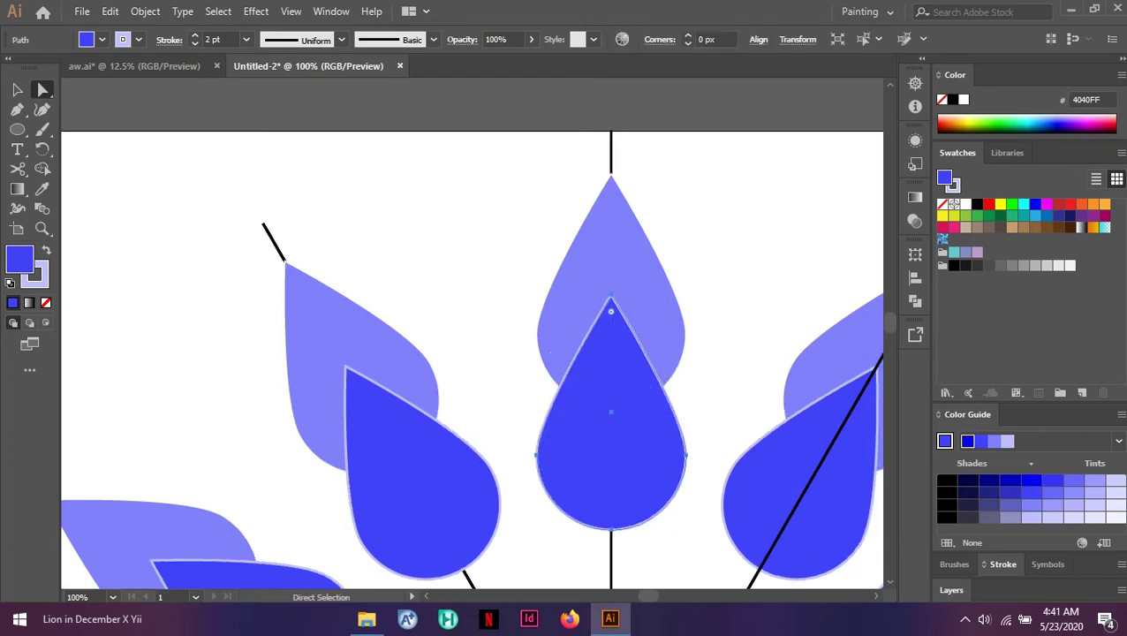
Bring the light blue teardrop to the front and shift it slightly up along the vertical guide line
{"action": "left_click", "coordinate": [611, 264]}
{"action": "right_click", "coordinate": [652, 261]}
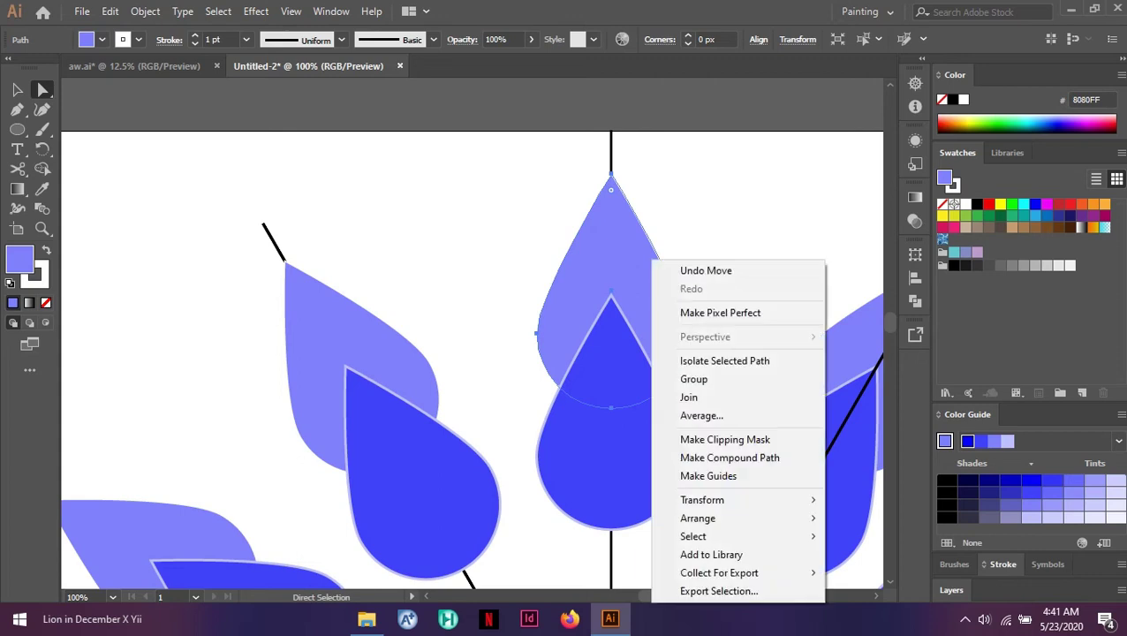
{"action": "mouse_move", "coordinate": [707, 519]}
{"action": "left_click", "coordinate": [879, 519]}
{"action": "left_click_drag", "start_coordinate": [611, 272], "coordinate": [611, 248]}
Bring the dark blue teardrop to the front, above the light blue one
{"action": "right_click", "coordinate": [646, 263]}
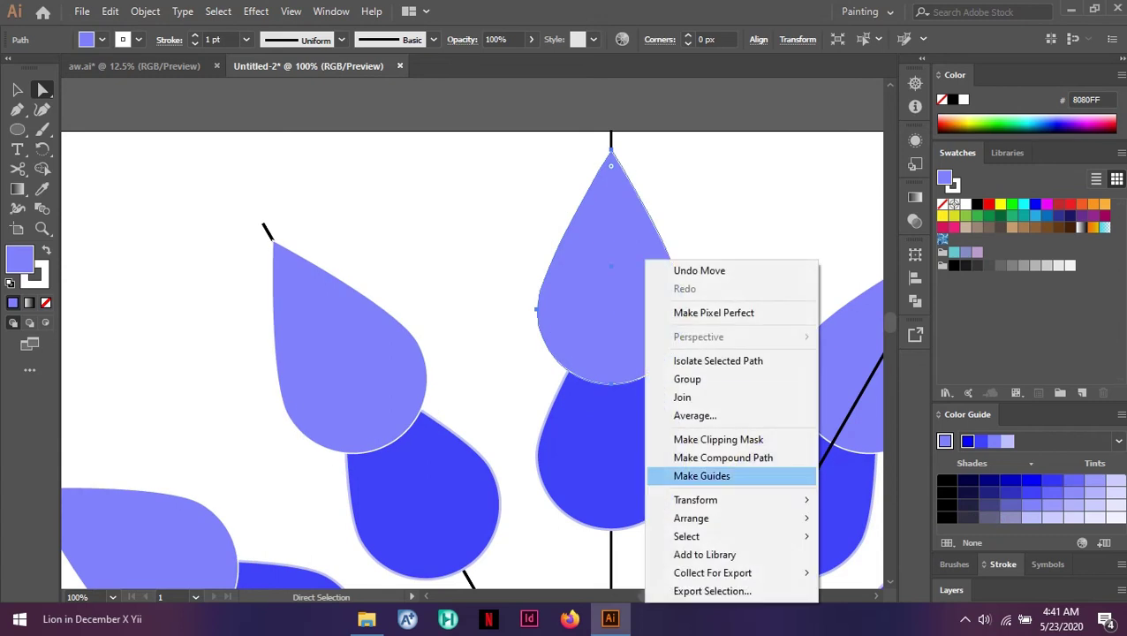
{"action": "left_click", "coordinate": [726, 221]}
{"action": "right_click", "coordinate": [660, 423]}
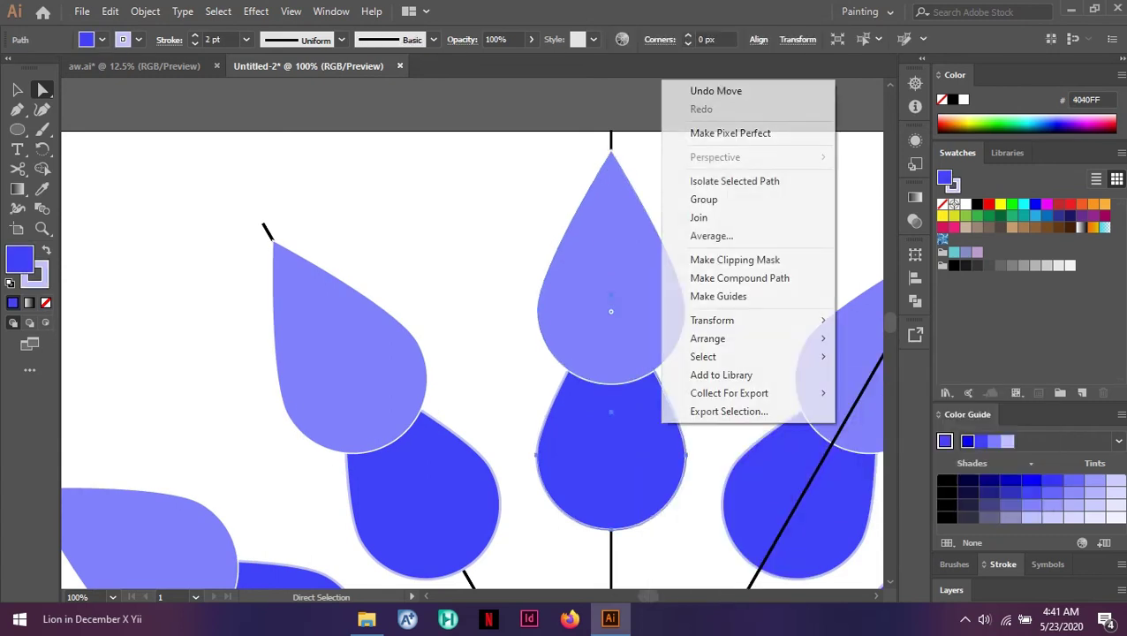
{"action": "mouse_move", "coordinate": [708, 338]}
{"action": "left_click", "coordinate": [890, 338]}
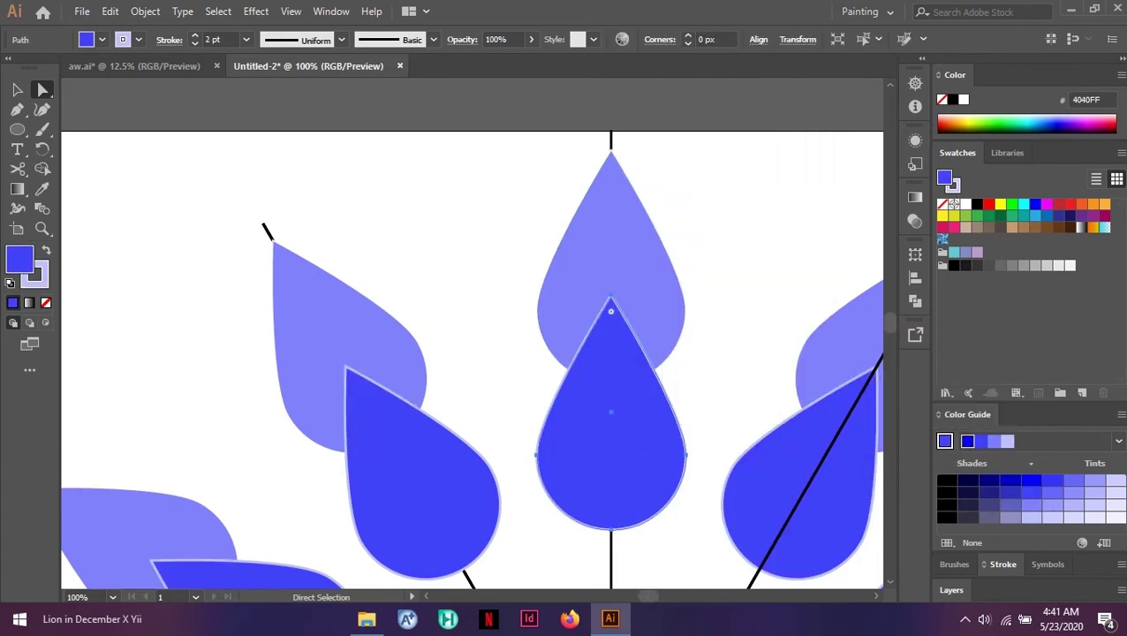
Move the dark blue teardrop towards the centre until its tip just touches the light blue teardrop's base
{"action": "left_click_drag", "start_coordinate": [611, 424], "coordinate": [610, 505]}
{"action": "scroll", "coordinate": [611, 506], "scroll_direction": "down", "scroll_amount": 3}
{"action": "scroll", "coordinate": [472, 333], "scroll_direction": "down", "scroll_amount": 2}
{"action": "left_click_drag", "start_coordinate": [610, 309], "coordinate": [610, 316]}
{"action": "key", "text": "ctrl+shift+a"}
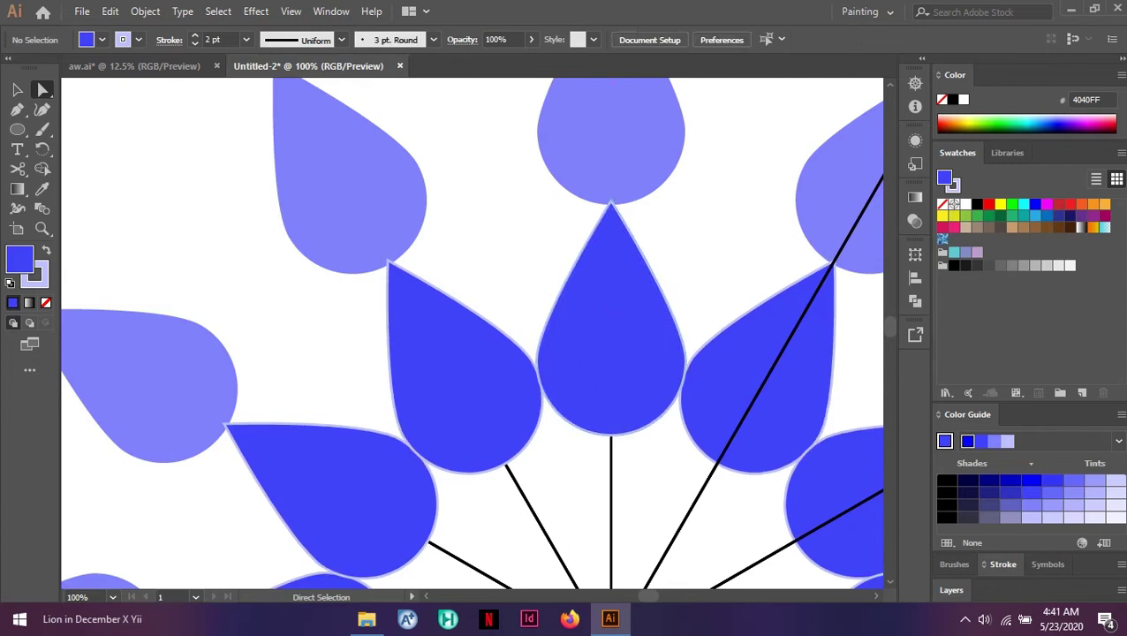
Scale the topmost light blue teardrop proportionally about its centre to a little over half its size
{"action": "key", "text": "ctrl+minus"}
{"action": "key", "text": "ctrl+minus"}
{"action": "key", "text": "ctrl+minus"}
{"action": "key", "text": "ctrl+minus"}
{"action": "scroll", "coordinate": [620, 254], "scroll_direction": "right", "scroll_amount": 2}
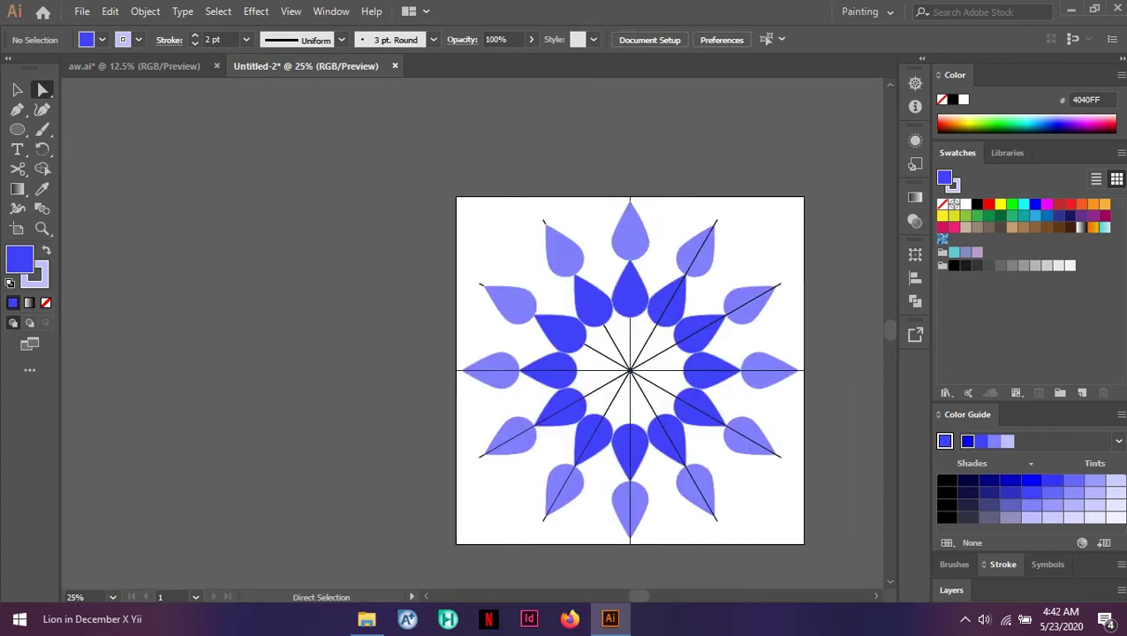
{"action": "scroll", "coordinate": [637, 252], "scroll_direction": "up", "scroll_amount": 2}
{"action": "scroll", "coordinate": [652, 255], "scroll_direction": "up", "scroll_amount": 1}
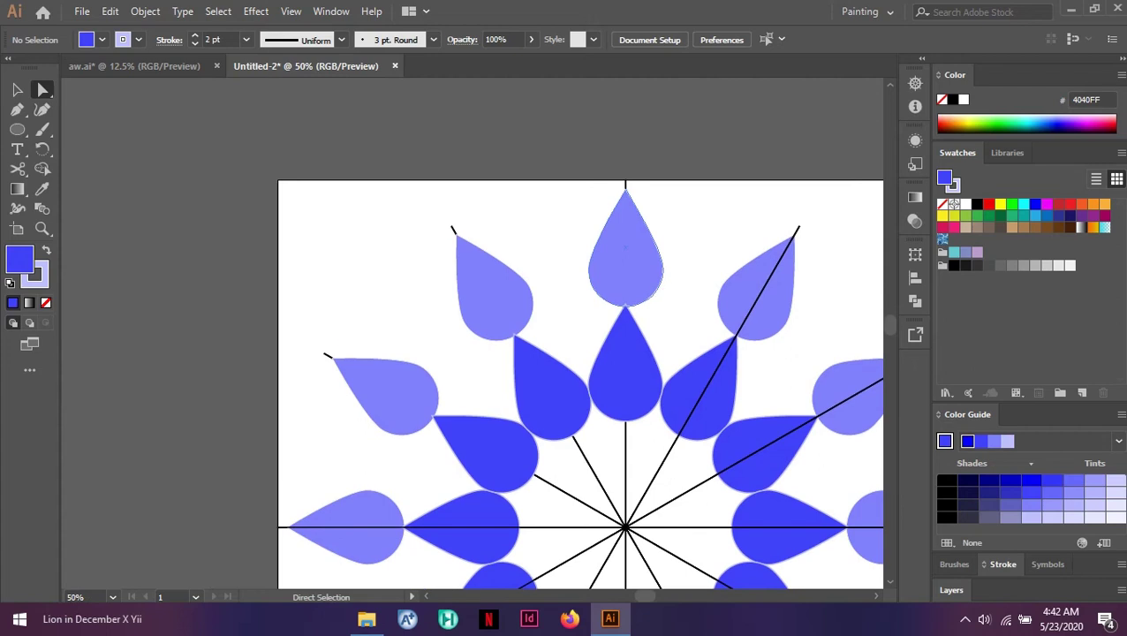
{"action": "left_click", "coordinate": [626, 248]}
{"action": "key", "text": "v"}
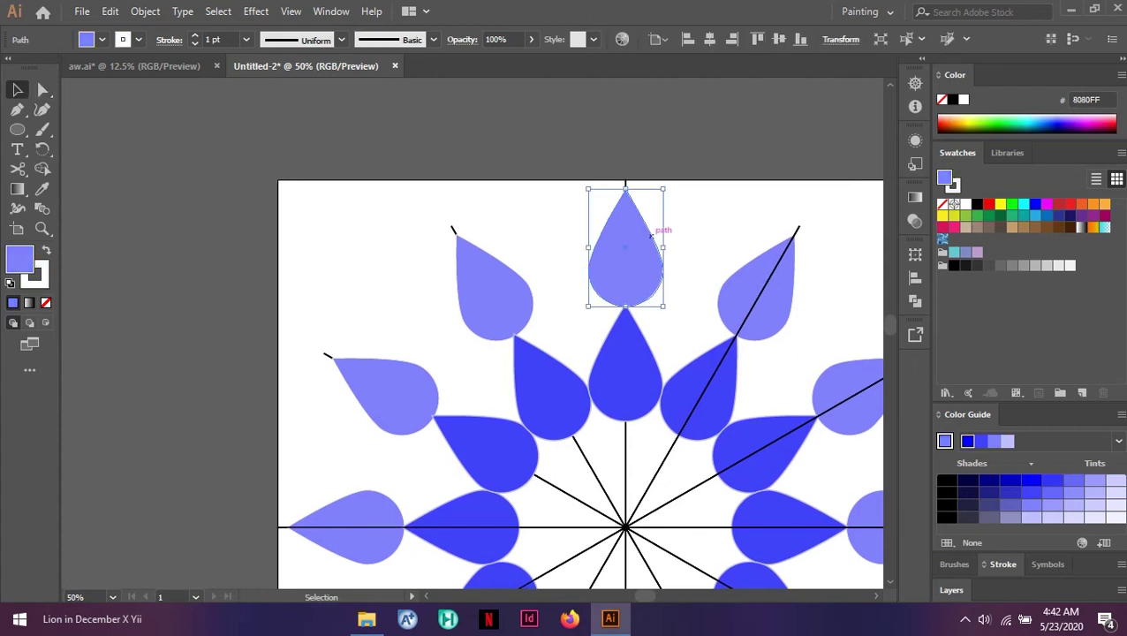
{"action": "left_click_drag", "start_coordinate": [664, 189], "coordinate": [649, 213]}
{"action": "scroll", "coordinate": [580, 364], "scroll_direction": "down", "scroll_amount": 1}
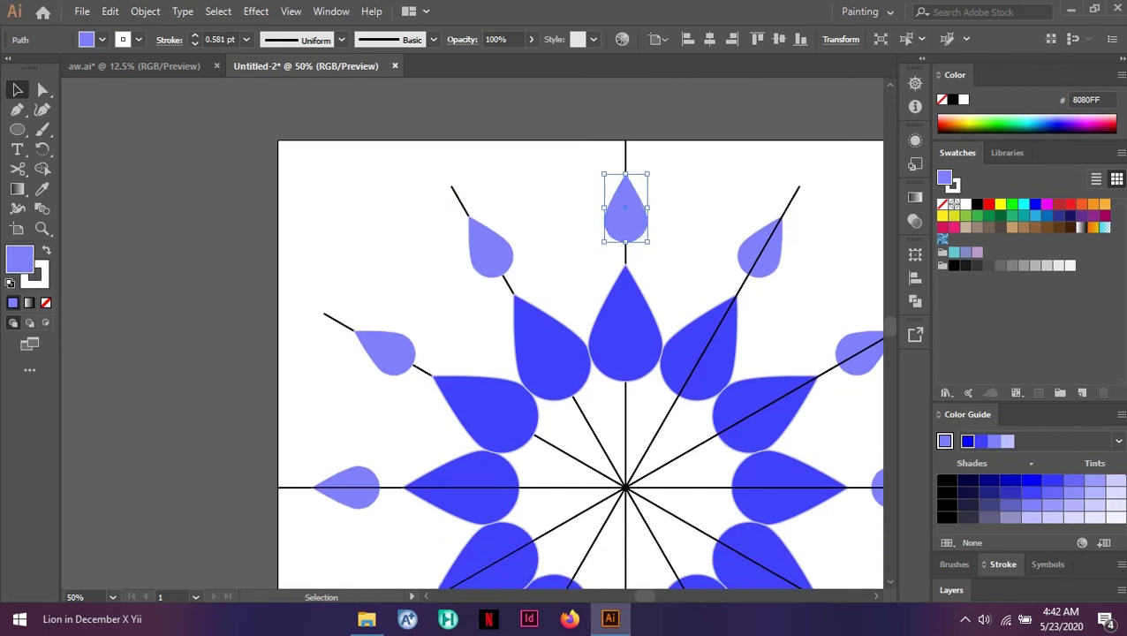
Place the small light blue teardrop's base on the dark teardrop's tip and tilt it slightly counterclockwise
{"action": "scroll", "coordinate": [645, 232], "scroll_direction": "up", "scroll_amount": 3}
{"action": "left_click_drag", "start_coordinate": [655, 223], "coordinate": [656, 315]}
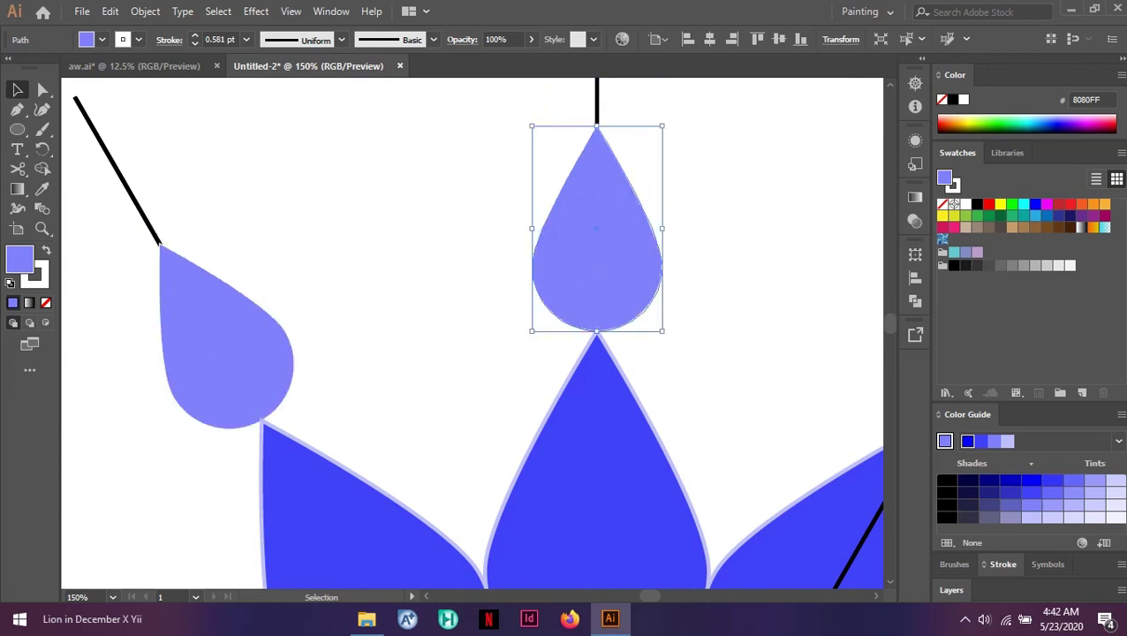
{"action": "mouse_move", "coordinate": [670, 122]}
{"action": "left_mouse_down"}
{"action": "mouse_move", "coordinate": [693, 113]}
{"action": "mouse_move", "coordinate": [667, 115]}
{"action": "left_mouse_up"}
{"action": "left_click_drag", "start_coordinate": [628, 251], "coordinate": [590, 254]}
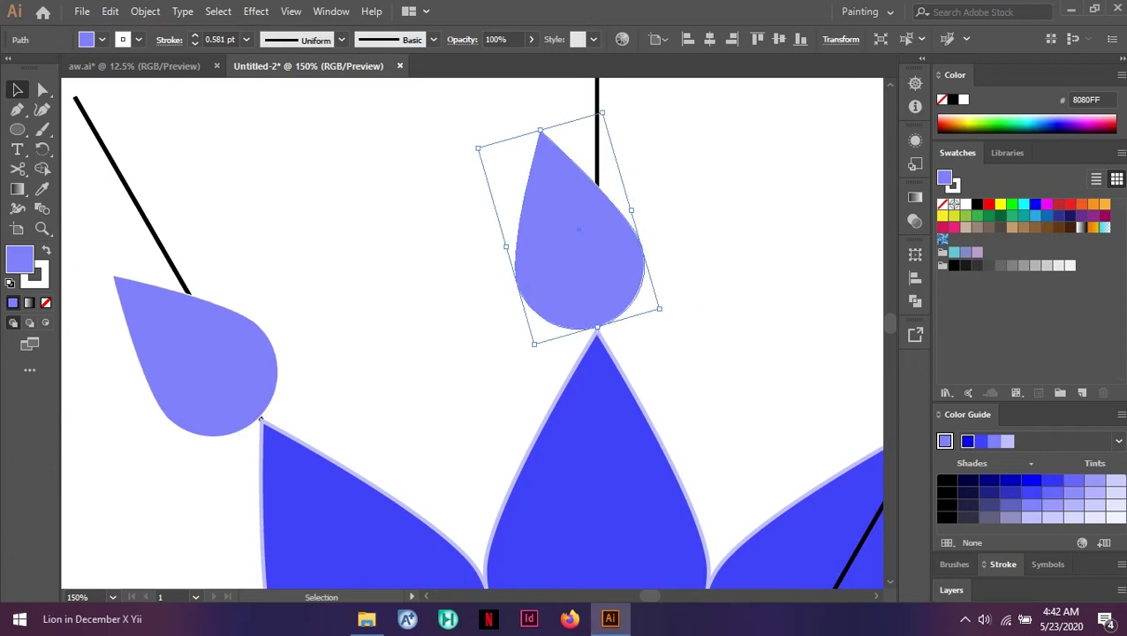
Move the tilted light blue teardrop outward along the vertical guide line, near the artboard's upper edge
{"action": "key", "text": "ctrl+minus"}
{"action": "key", "text": "ctrl+minus"}
{"action": "left_click_drag", "start_coordinate": [619, 177], "coordinate": [619, 104]}
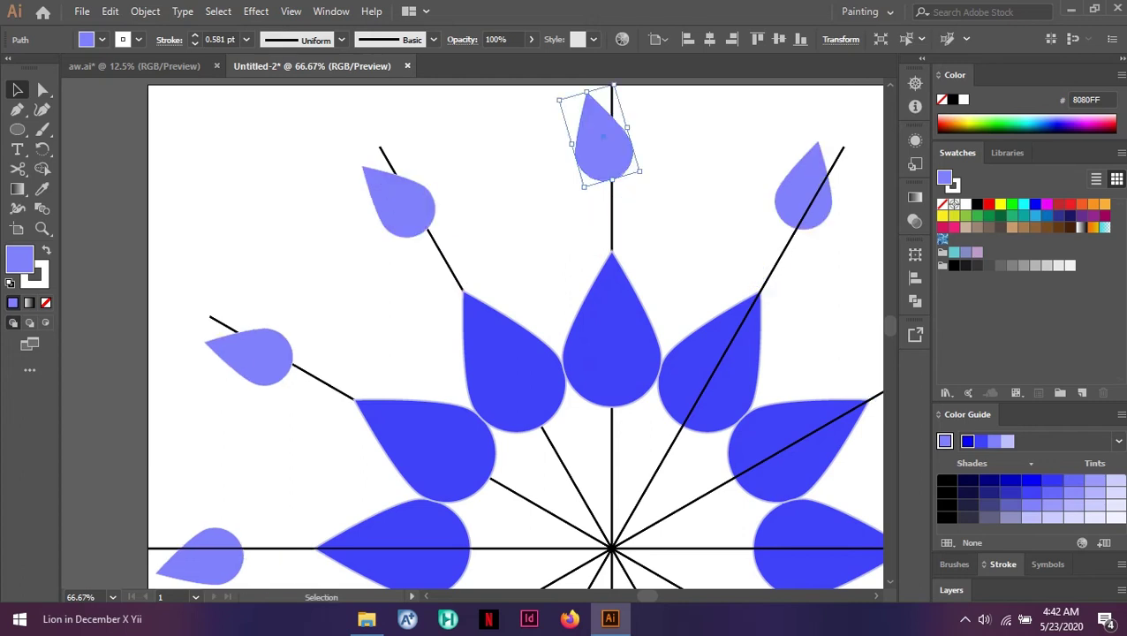
{"action": "right_click", "coordinate": [601, 146]}
{"action": "left_click", "coordinate": [530, 177]}
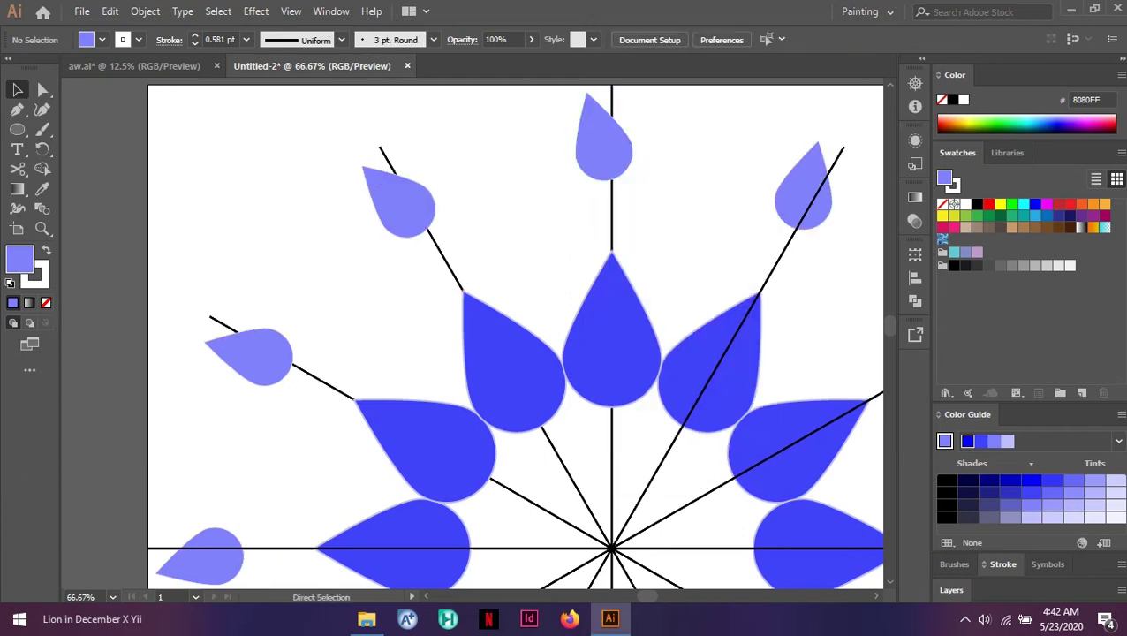
Copy the tilted light blue teardrop and place the copy overlapping its base, above the dark teardrop's tip
{"action": "key", "text": "ctrl+z"}
{"action": "key", "text": "ctrl+shift+z"}
{"action": "left_click", "coordinate": [604, 146]}
{"action": "key", "text": "ctrl+z"}
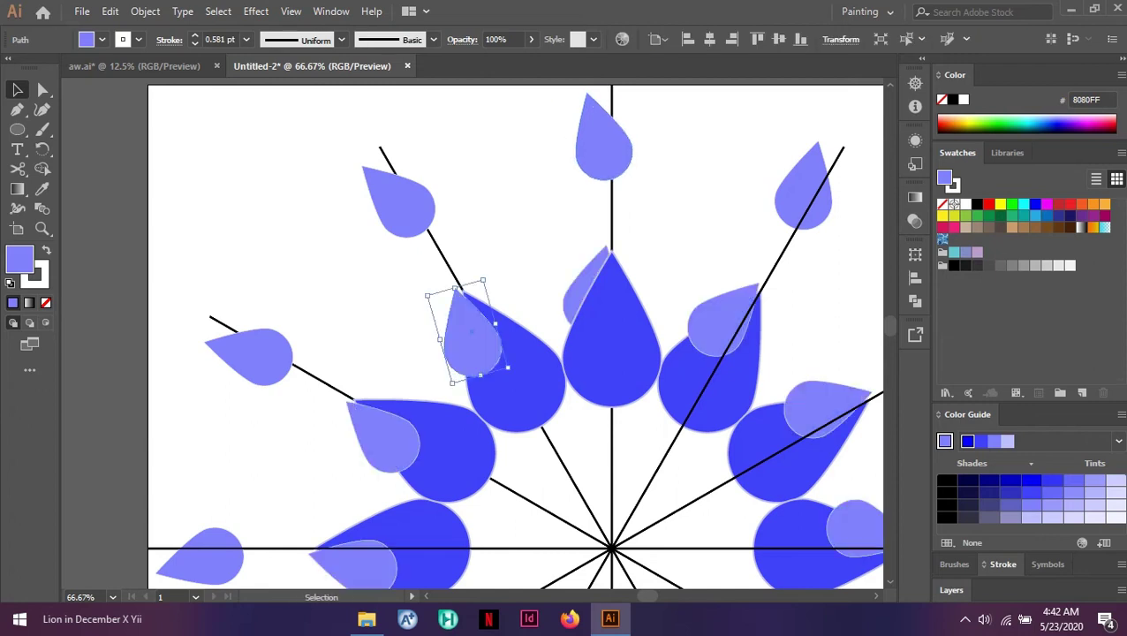
{"action": "left_click_drag", "start_coordinate": [469, 371], "coordinate": [612, 250]}
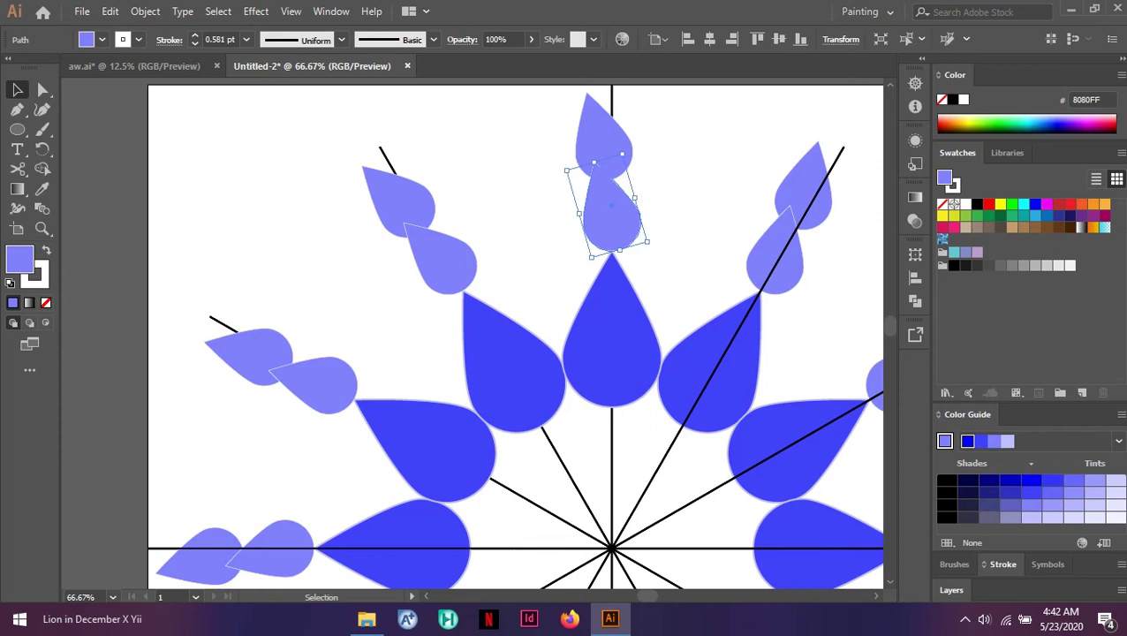
{"action": "left_click_drag", "start_coordinate": [616, 195], "coordinate": [610, 175]}
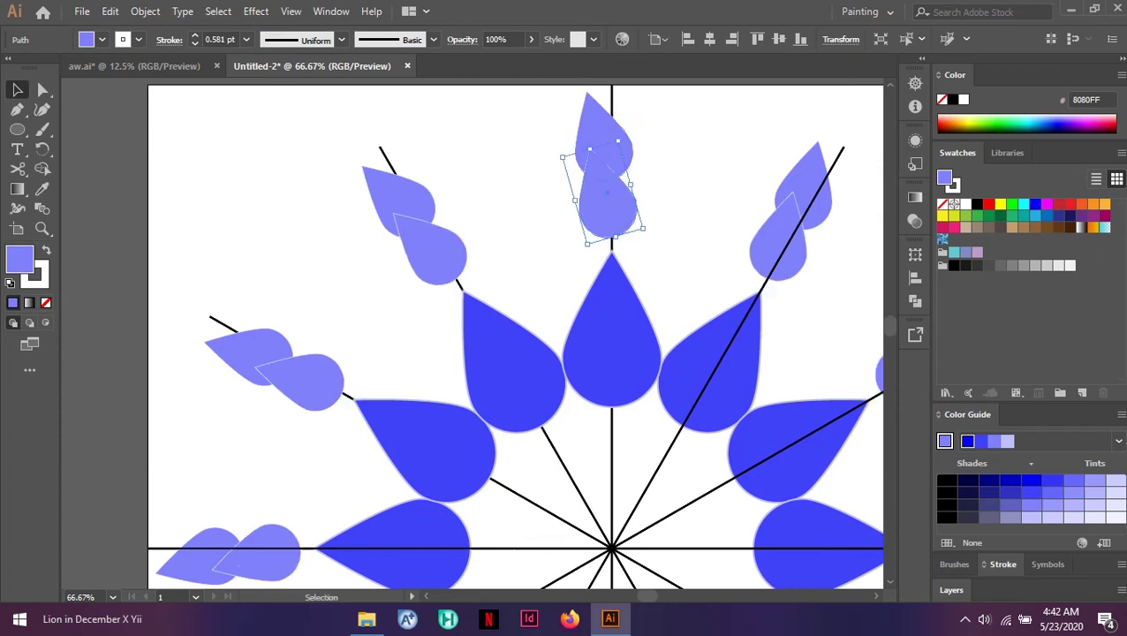
Give the copied teardrop a pure blue 0000FF fill and a red FF5959 stroke
{"action": "scroll", "coordinate": [632, 130], "scroll_direction": "up", "scroll_amount": 2}
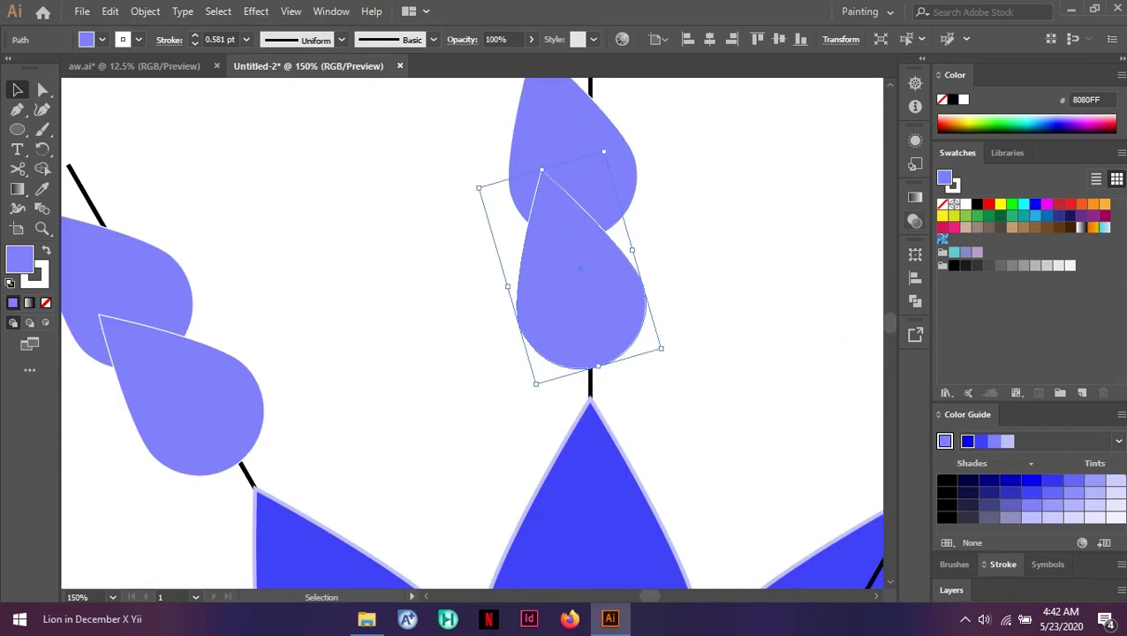
{"action": "left_click", "coordinate": [968, 440]}
{"action": "key", "text": "x"}
{"action": "left_click", "coordinate": [994, 441]}
{"action": "left_click", "coordinate": [982, 441]}
Set the copied teardrop's stroke to a round cap and a 6 pt weight
{"action": "left_click", "coordinate": [1003, 563]}
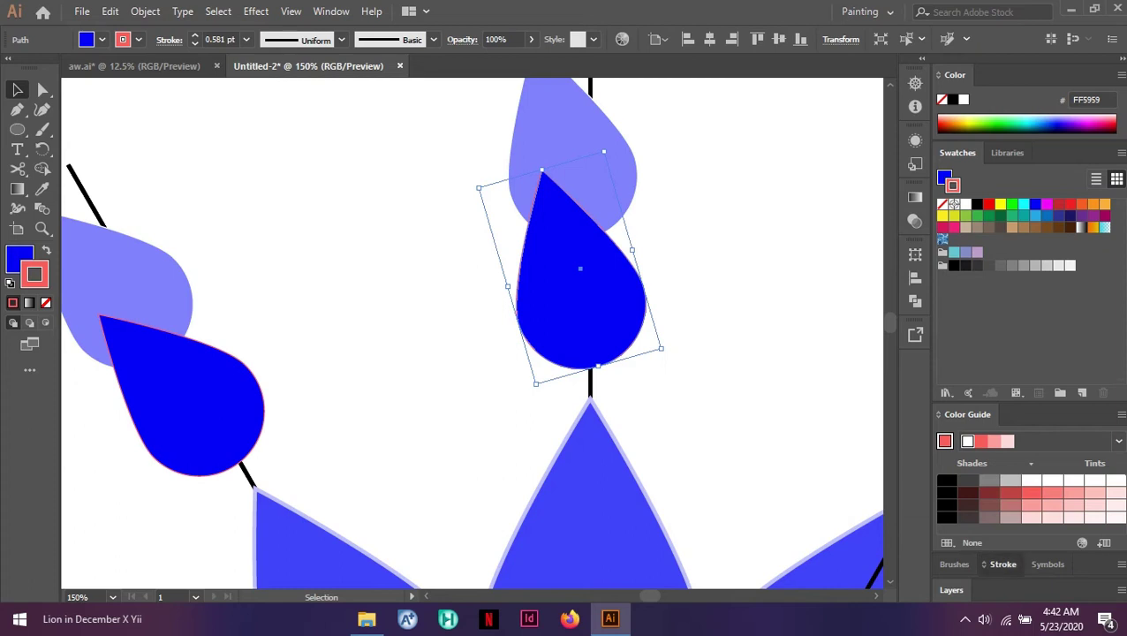
{"action": "left_click", "coordinate": [1014, 456]}
{"action": "left_click", "coordinate": [994, 431]}
{"action": "left_click", "coordinate": [994, 431]}
{"action": "left_click", "coordinate": [994, 431]}
{"action": "left_click", "coordinate": [994, 431]}
{"action": "left_click", "coordinate": [994, 430]}
{"action": "left_click", "coordinate": [994, 431]}
{"action": "left_click", "coordinate": [994, 438]}
{"action": "left_click", "coordinate": [993, 438]}
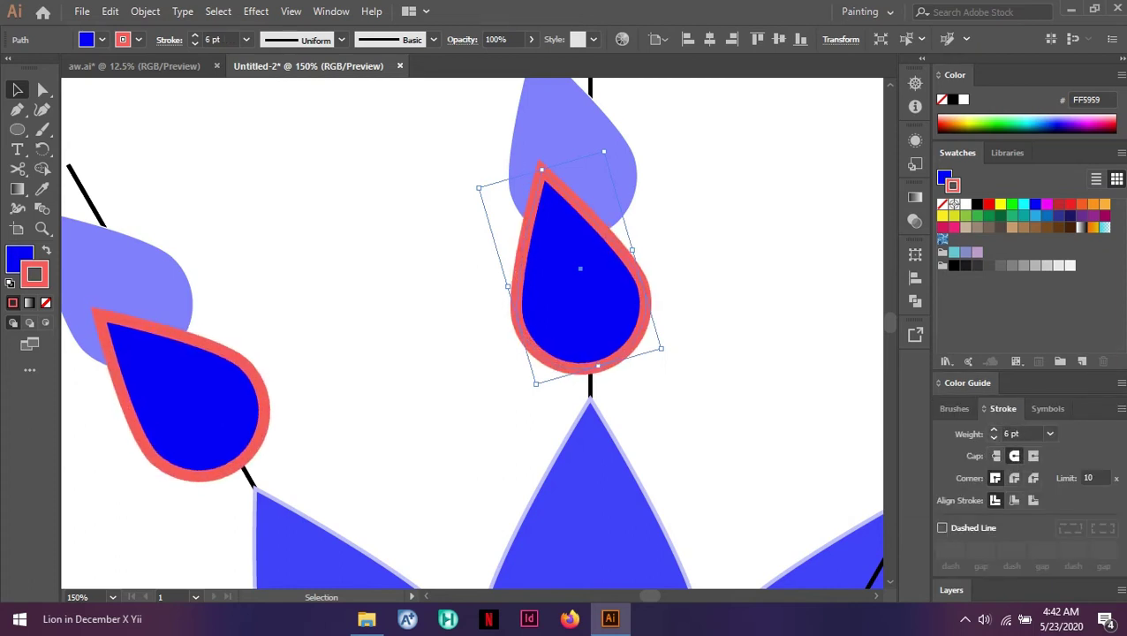
Change the red-outlined teardrop's fill to the 4040FF shade of the blue harmony
{"action": "key", "text": "x"}
{"action": "left_click", "coordinate": [968, 383]}
{"action": "left_click", "coordinate": [995, 442]}
{"action": "left_click", "coordinate": [981, 442]}
{"action": "left_click", "coordinate": [1008, 442]}
{"action": "left_click", "coordinate": [980, 441]}
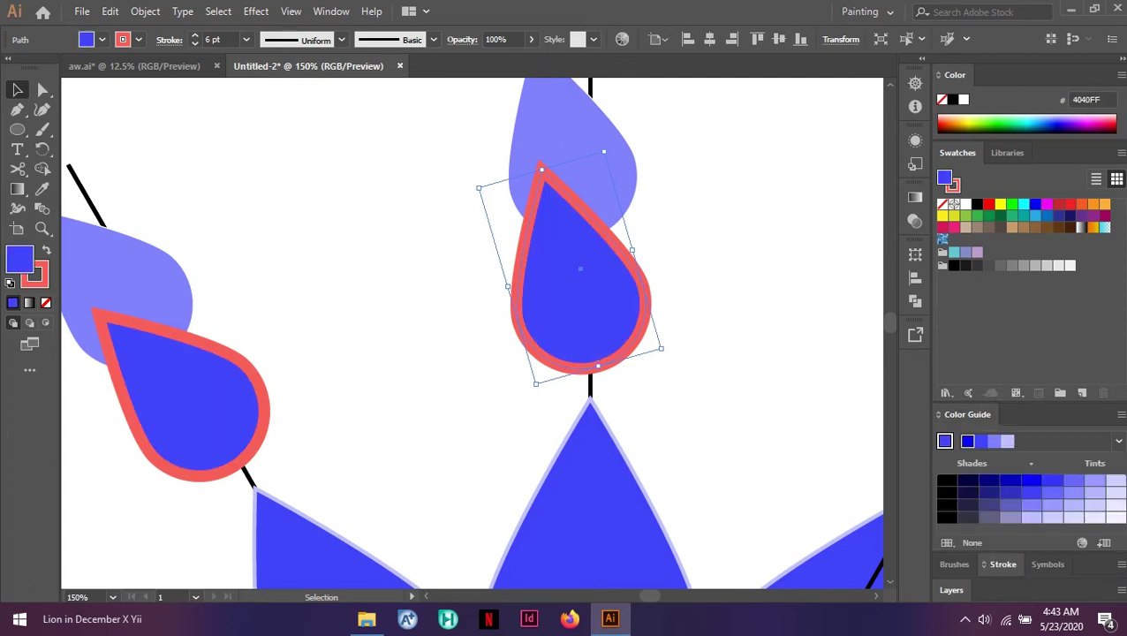
Rotate the red-outlined teardrop nearly upright and shrink it to roughly two thirds of its size
{"action": "scroll", "coordinate": [472, 333], "scroll_direction": "down", "scroll_amount": 3}
{"action": "scroll", "coordinate": [733, 298], "scroll_direction": "down", "scroll_amount": 3}
{"action": "scroll", "coordinate": [732, 297], "scroll_direction": "up", "scroll_amount": 1}
{"action": "scroll", "coordinate": [732, 297], "scroll_direction": "right", "scroll_amount": 2}
{"action": "scroll", "coordinate": [732, 298], "scroll_direction": "up", "scroll_amount": 2}
{"action": "scroll", "coordinate": [673, 281], "scroll_direction": "up", "scroll_amount": 2}
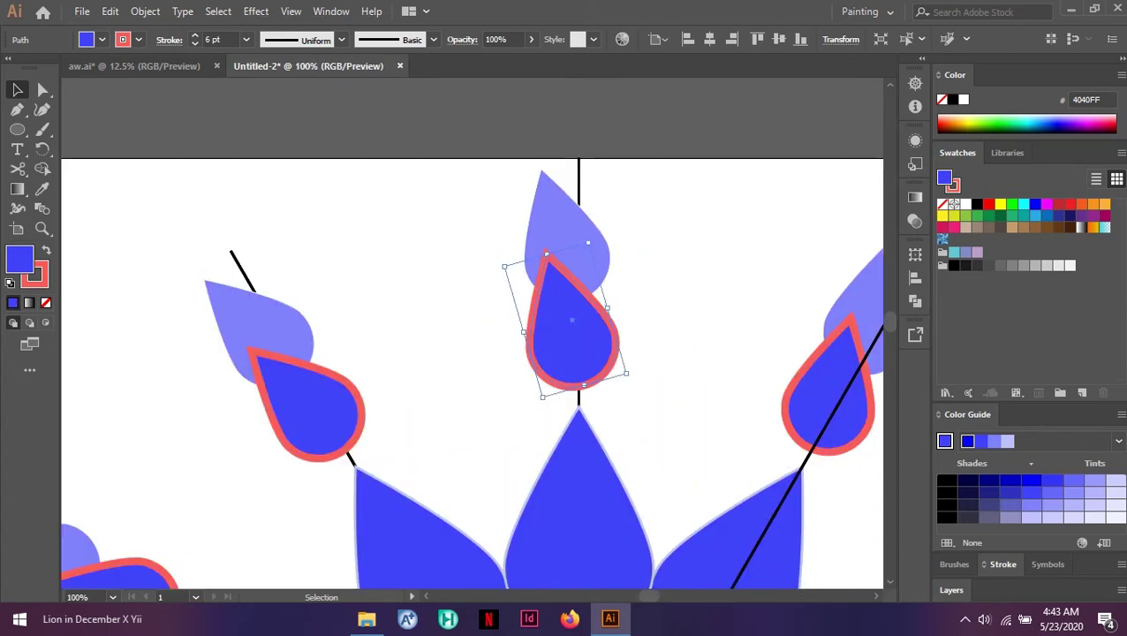
{"action": "scroll", "coordinate": [614, 294], "scroll_direction": "up", "scroll_amount": 3}
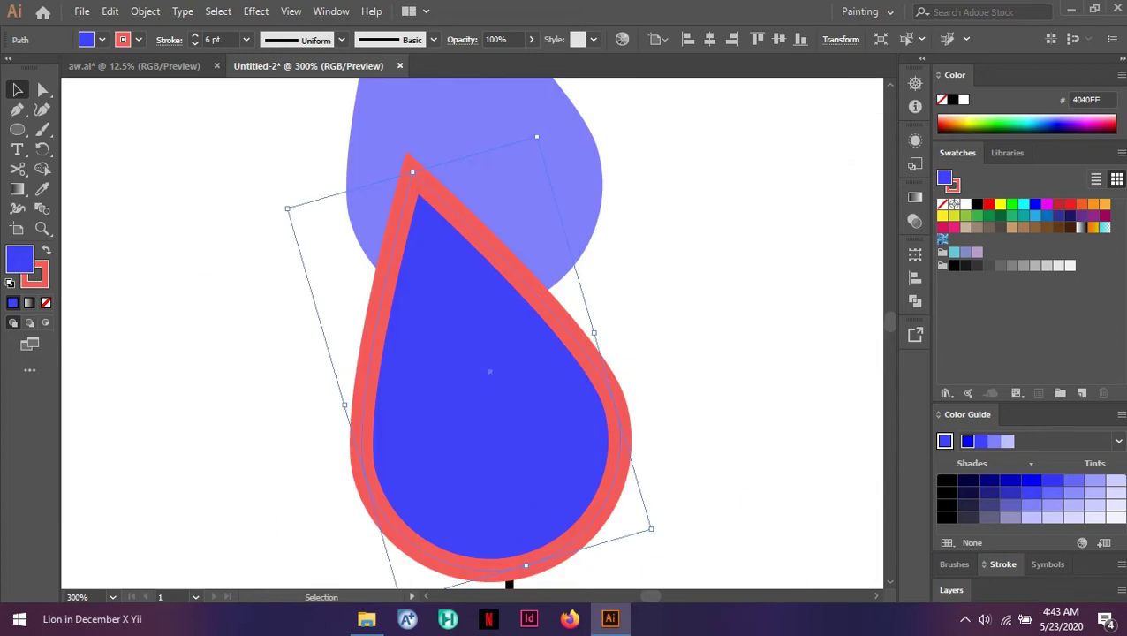
{"action": "left_click_drag", "start_coordinate": [565, 124], "coordinate": [654, 144]}
{"action": "scroll", "coordinate": [583, 293], "scroll_direction": "down", "scroll_amount": 2}
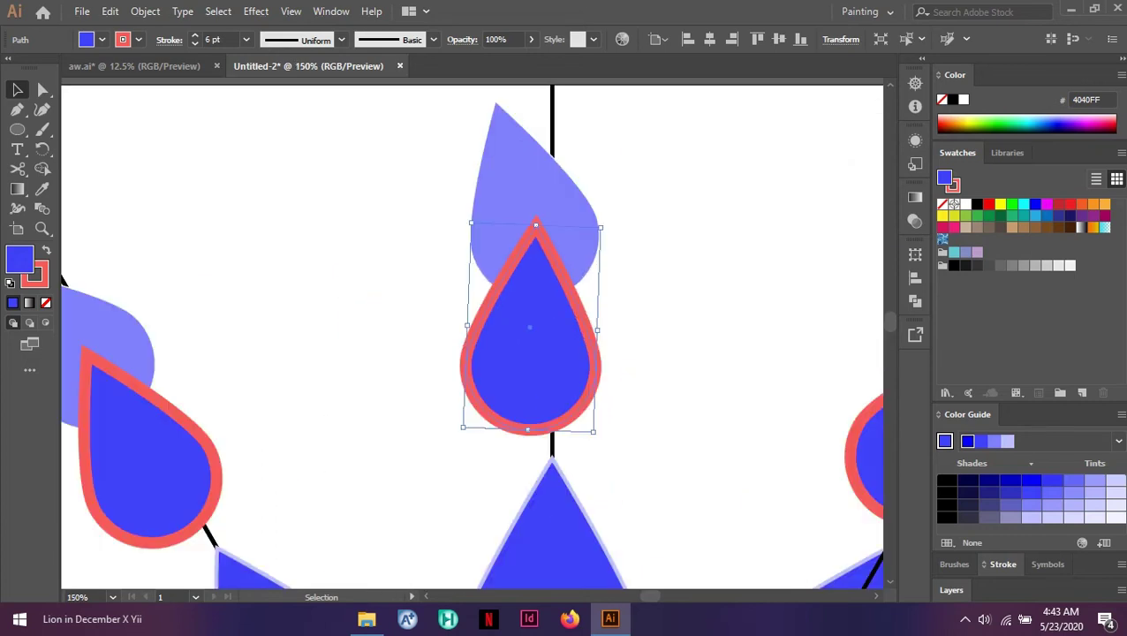
{"action": "mouse_move", "coordinate": [601, 227]}
{"action": "left_mouse_down"}
{"action": "mouse_move", "coordinate": [585, 252]}
{"action": "mouse_move", "coordinate": [597, 263]}
{"action": "mouse_move", "coordinate": [573, 267]}
{"action": "left_mouse_up"}
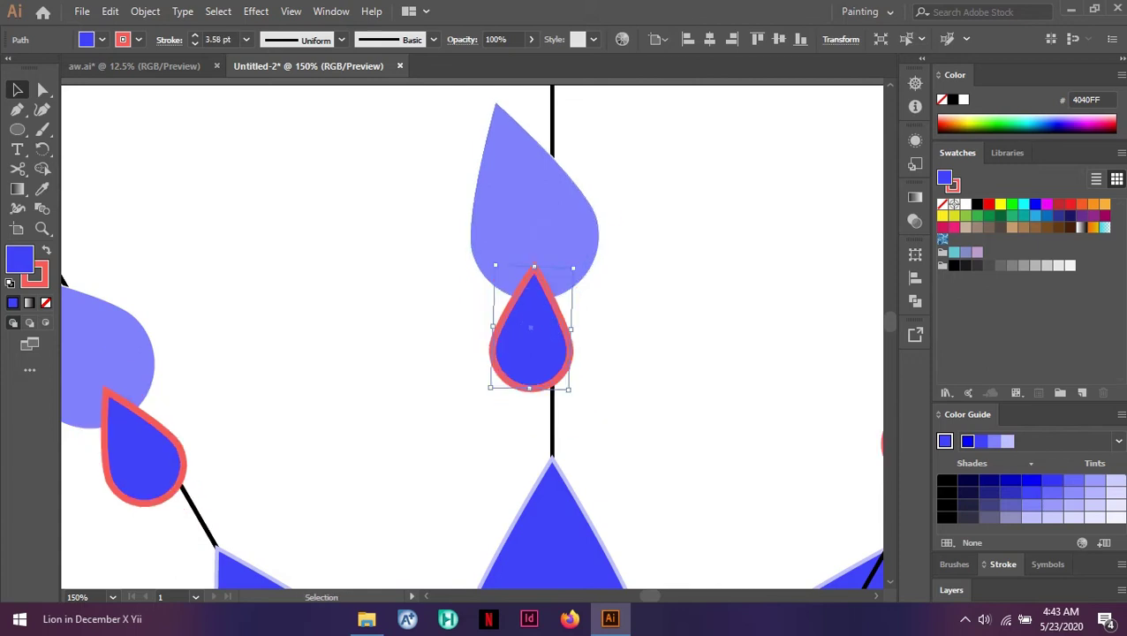
Move the red-outlined teardrop onto the vertical guide line, inside the lower part of the large blue petal
{"action": "scroll", "coordinate": [574, 265], "scroll_direction": "up", "scroll_amount": 1}
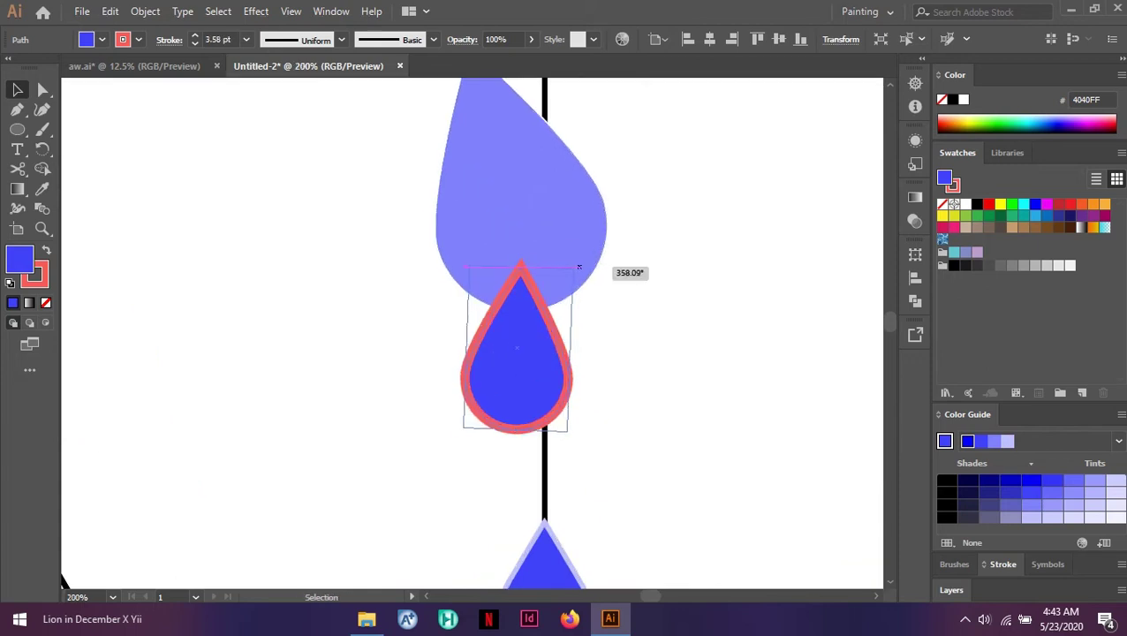
{"action": "left_click_drag", "start_coordinate": [526, 347], "coordinate": [544, 318]}
{"action": "scroll", "coordinate": [544, 318], "scroll_direction": "down", "scroll_amount": 5}
{"action": "left_click_drag", "start_coordinate": [563, 108], "coordinate": [564, 456]}
{"action": "scroll", "coordinate": [564, 456], "scroll_direction": "down", "scroll_amount": 3}
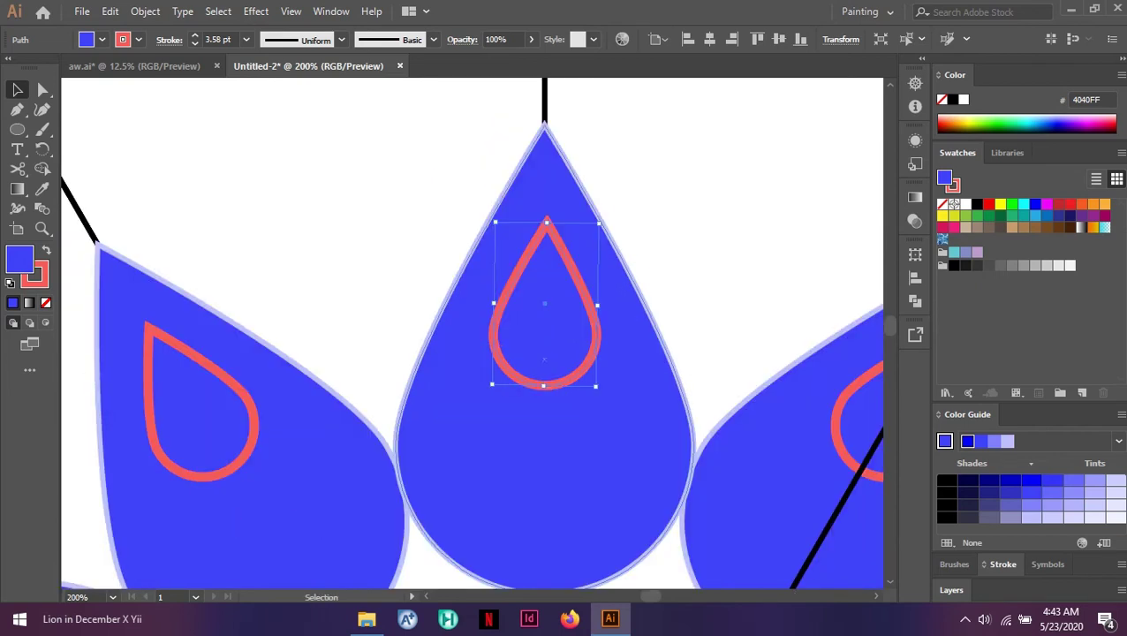
{"action": "scroll", "coordinate": [563, 456], "scroll_direction": "down", "scroll_amount": 3}
{"action": "left_click_drag", "start_coordinate": [583, 216], "coordinate": [594, 380]}
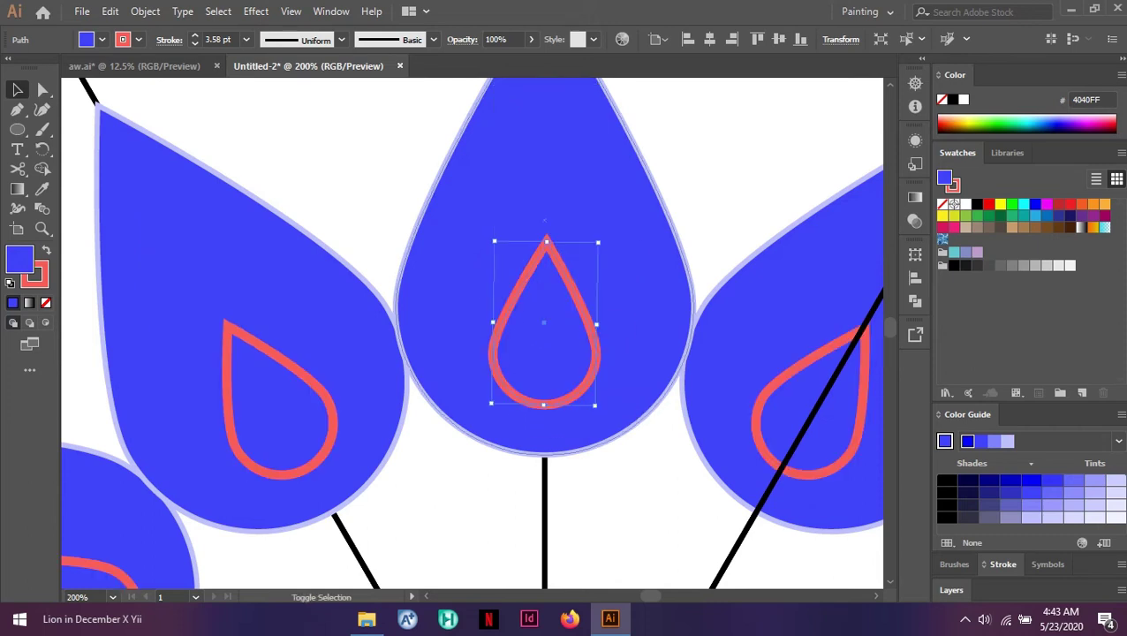
Enlarge the red-outlined teardrop and centre it inside the large blue petal, leaving a blue margin around it
{"action": "left_click_drag", "start_coordinate": [598, 242], "coordinate": [626, 202]}
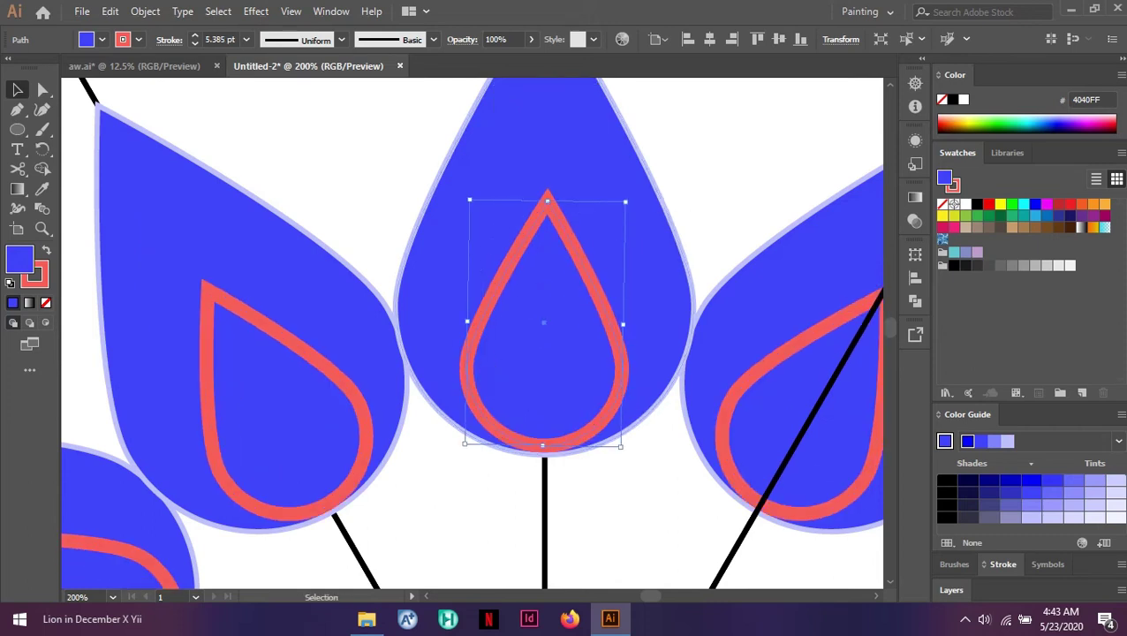
{"action": "mouse_move", "coordinate": [571, 306]}
{"action": "left_mouse_down"}
{"action": "mouse_move", "coordinate": [575, 270]}
{"action": "mouse_move", "coordinate": [569, 322]}
{"action": "left_mouse_up"}
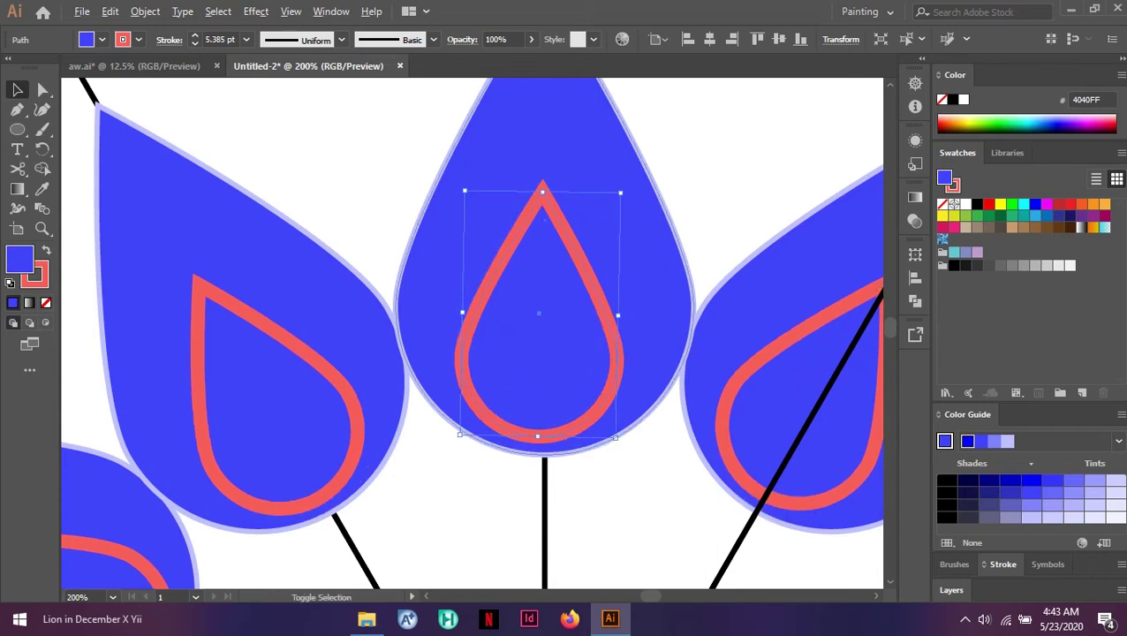
{"action": "left_click_drag", "start_coordinate": [620, 192], "coordinate": [640, 161]}
{"action": "left_click_drag", "start_coordinate": [541, 307], "coordinate": [545, 269]}
{"action": "scroll", "coordinate": [544, 269], "scroll_direction": "up", "scroll_amount": 2}
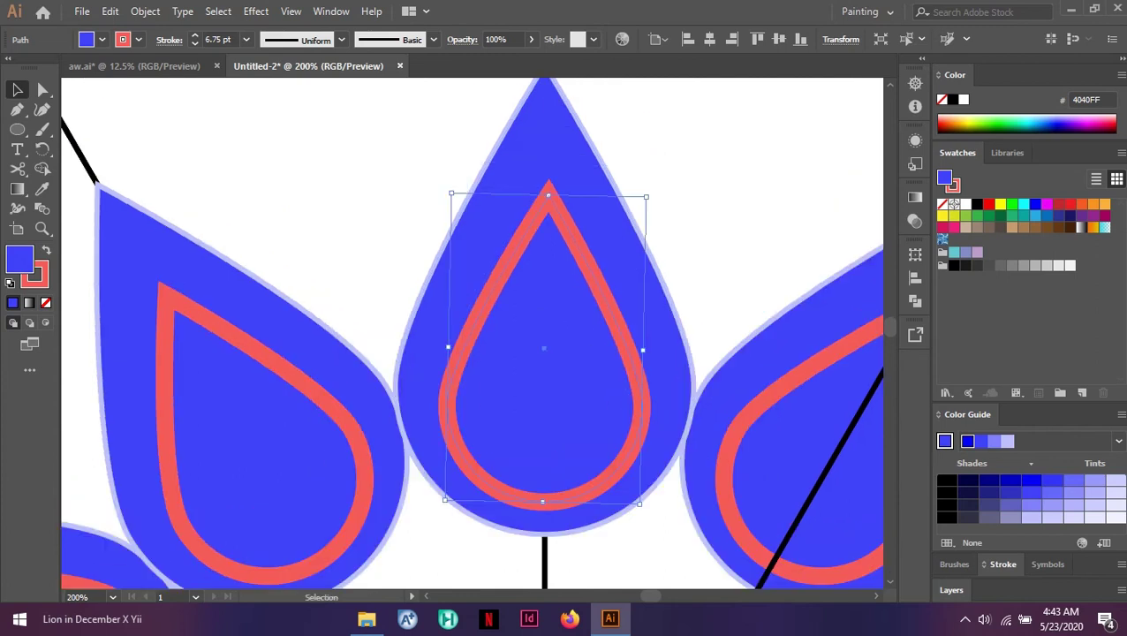
Switch the colour harmony to Monochromatic 2 and fill the red-outlined teardrop with its dark blue 262680
{"action": "left_click", "coordinate": [995, 440]}
{"action": "left_click", "coordinate": [982, 440]}
{"action": "left_click", "coordinate": [995, 441]}
{"action": "left_click", "coordinate": [1008, 441]}
{"action": "left_click", "coordinate": [1120, 441]}
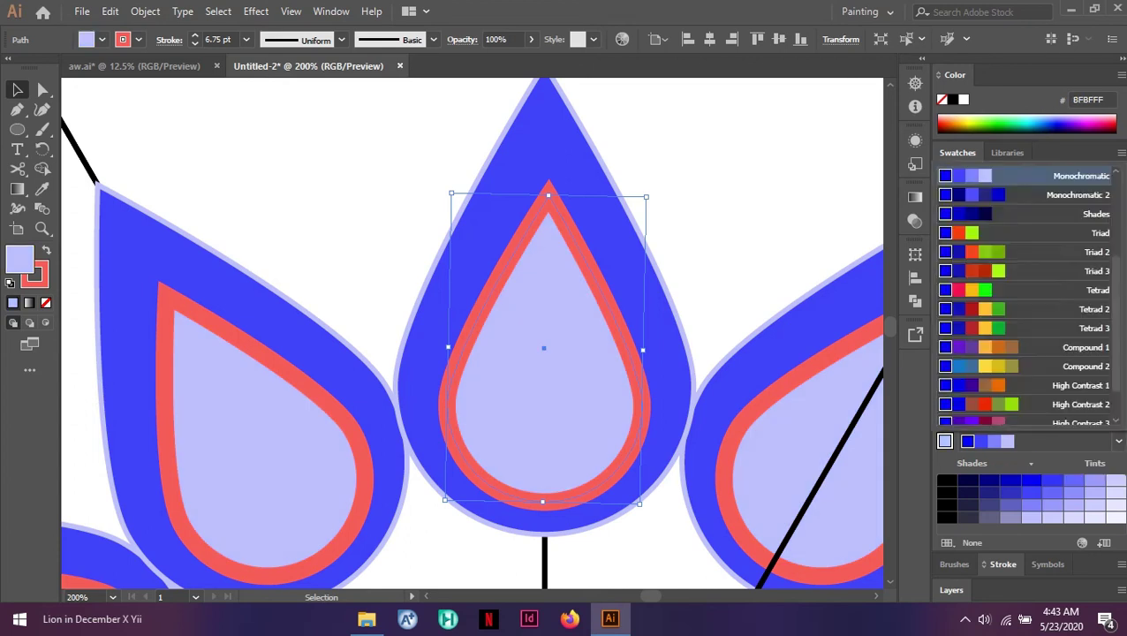
{"action": "left_click", "coordinate": [1052, 193]}
{"action": "left_click", "coordinate": [1022, 440]}
{"action": "left_click", "coordinate": [1008, 441]}
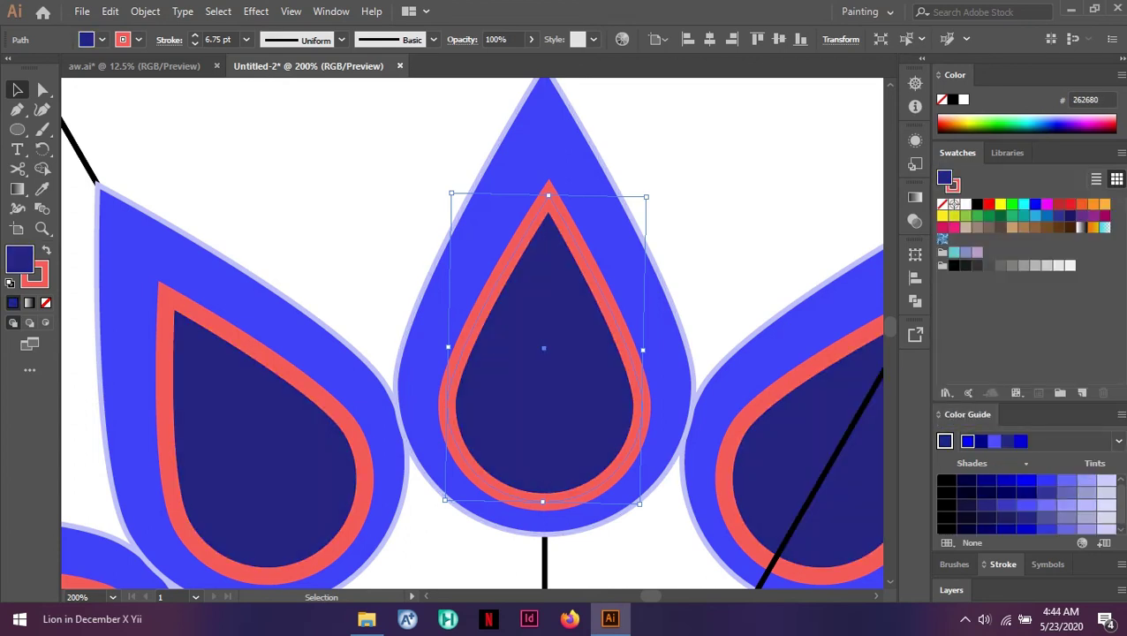
Enlarge the dark blue teardrop slightly more and recentre it within the large blue petal
{"action": "left_click", "coordinate": [742, 181]}
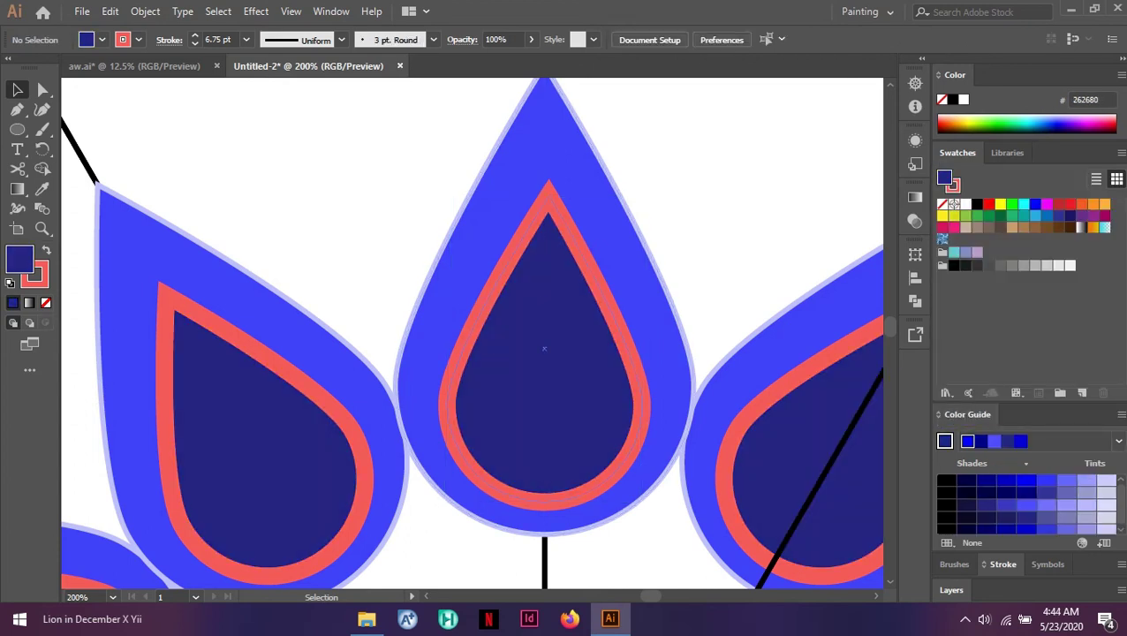
{"action": "left_click", "coordinate": [544, 299]}
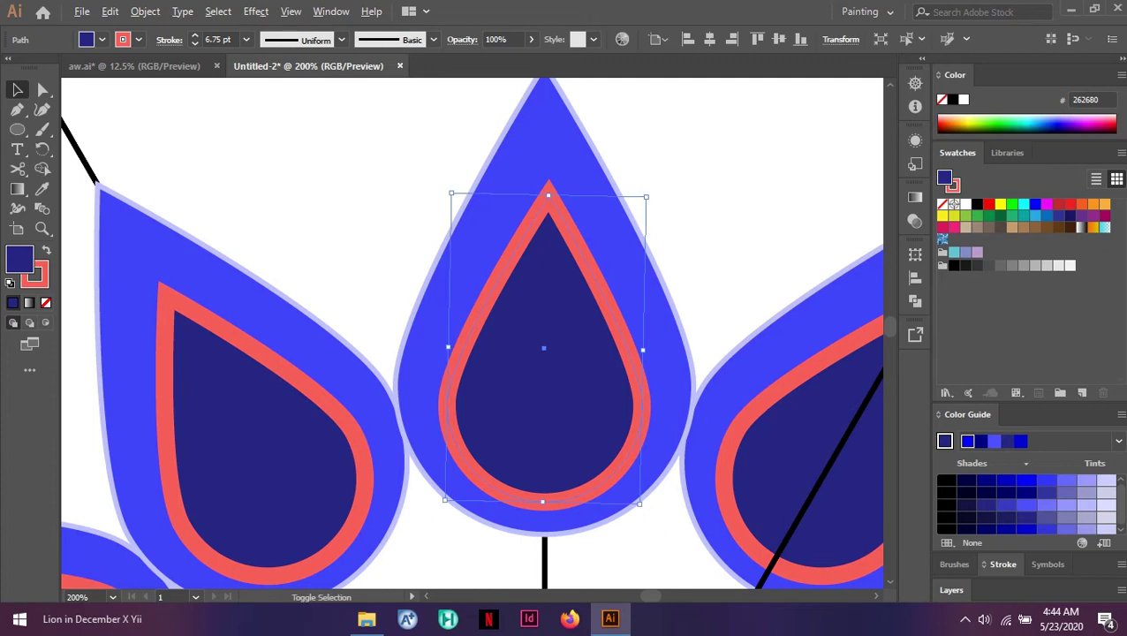
{"action": "left_click_drag", "start_coordinate": [548, 194], "coordinate": [549, 169]}
{"action": "left_click_drag", "start_coordinate": [543, 348], "coordinate": [543, 321]}
{"action": "key", "text": "ctrl+shift+a"}
{"action": "key", "text": "ctrl+minus"}
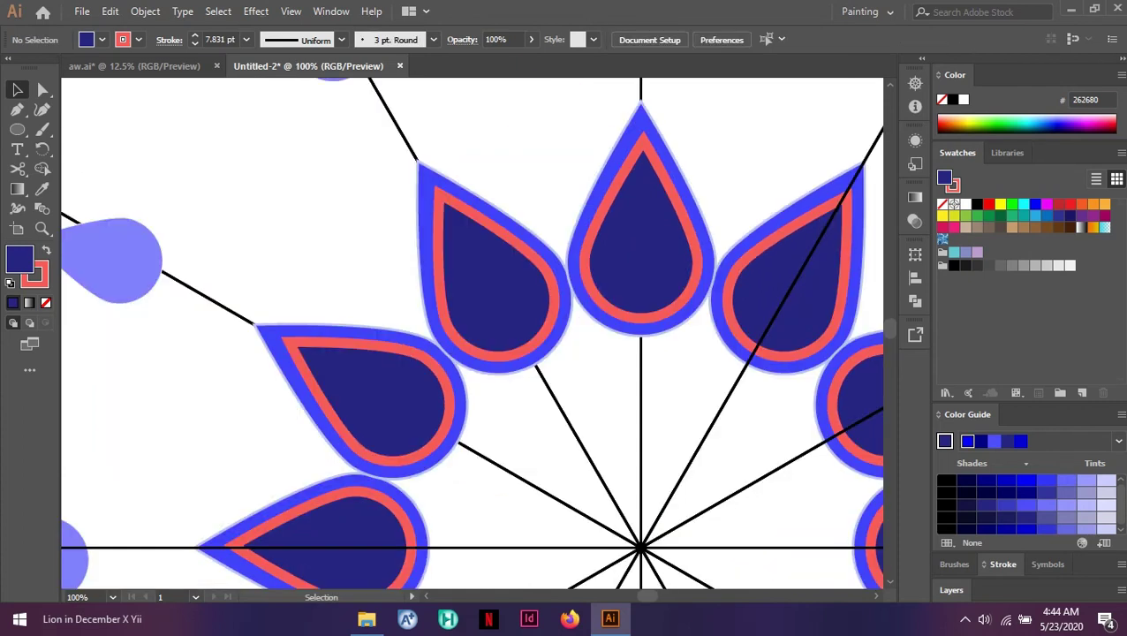
Straighten the dark blue red-outlined teardrop so it stands exactly upright on the vertical guide line
{"action": "scroll", "coordinate": [669, 167], "scroll_direction": "up", "scroll_amount": 1}
{"action": "scroll", "coordinate": [669, 168], "scroll_direction": "left", "scroll_amount": 1}
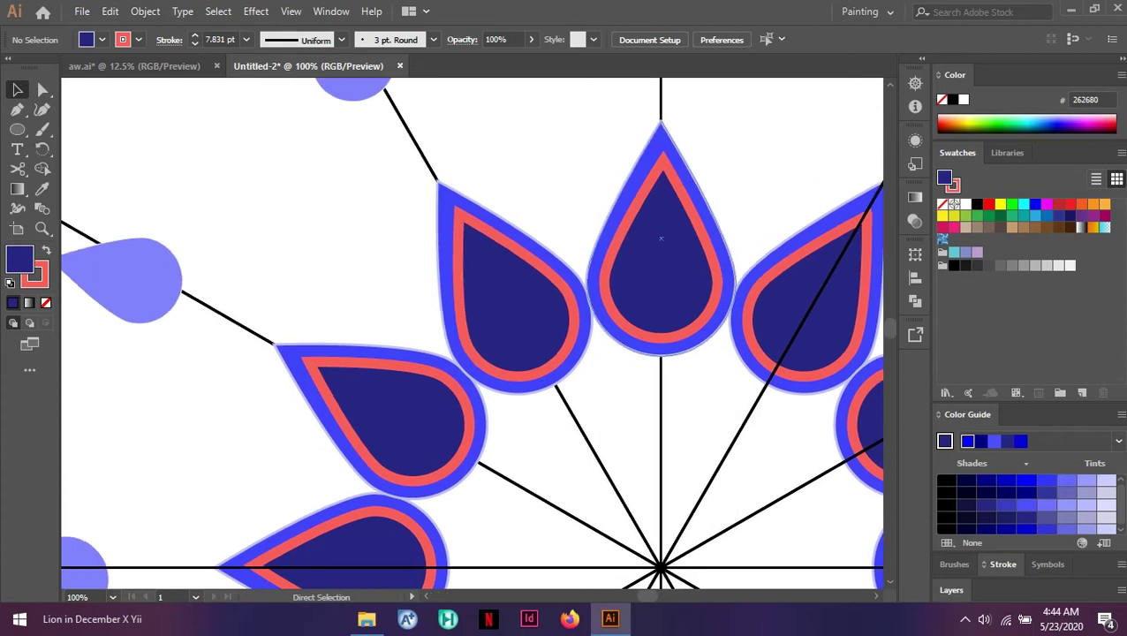
{"action": "scroll", "coordinate": [668, 168], "scroll_direction": "right", "scroll_amount": 7}
{"action": "key", "text": "ctrl+plus"}
{"action": "key", "text": "ctrl+plus"}
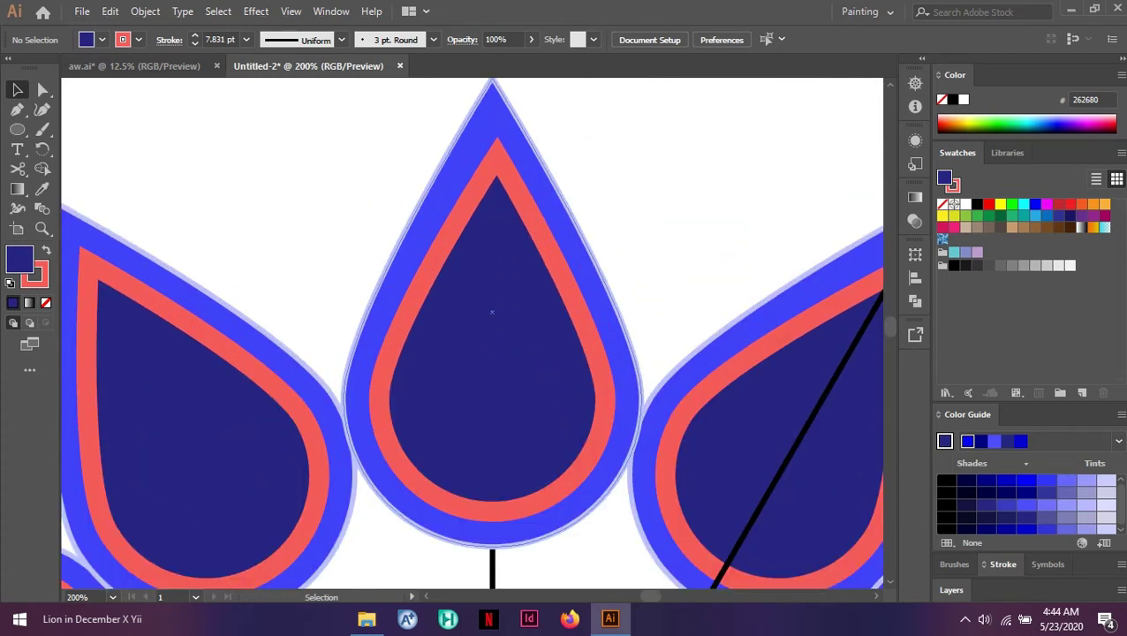
{"action": "scroll", "coordinate": [472, 333], "scroll_direction": "up", "scroll_amount": 1}
{"action": "left_click", "coordinate": [521, 360]}
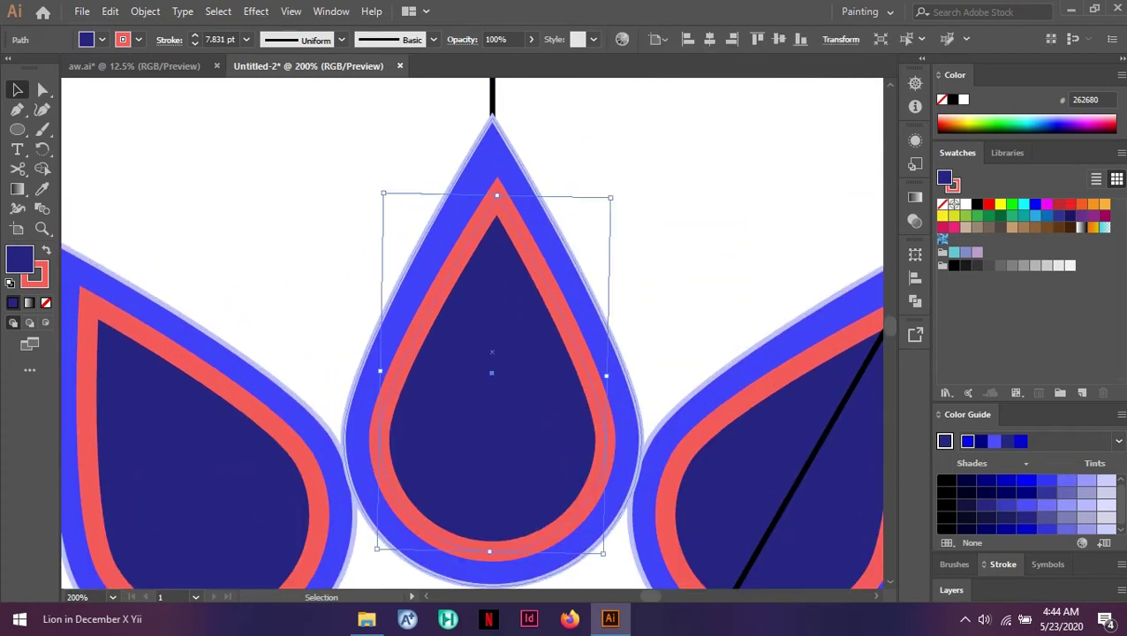
{"action": "left_click_drag", "start_coordinate": [631, 182], "coordinate": [633, 179]}
{"action": "key", "text": "ctrl+z"}
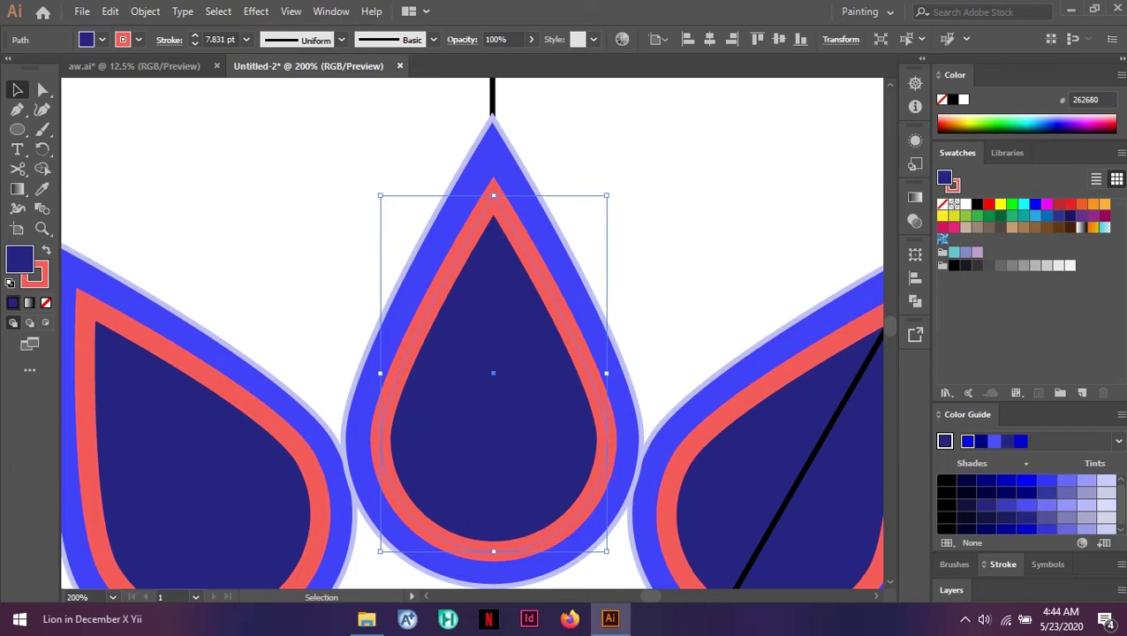
Shrink the large blue petal slightly from its centre so the neighbouring petals of the ring no longer overlap
{"action": "left_click", "coordinate": [664, 187]}
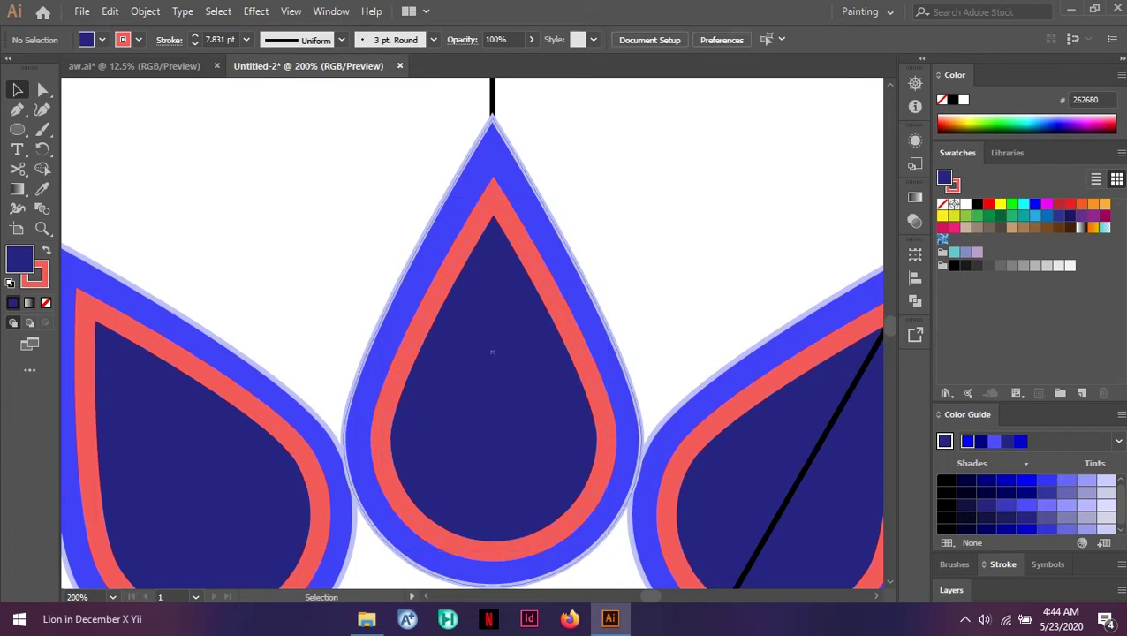
{"action": "left_click", "coordinate": [557, 255]}
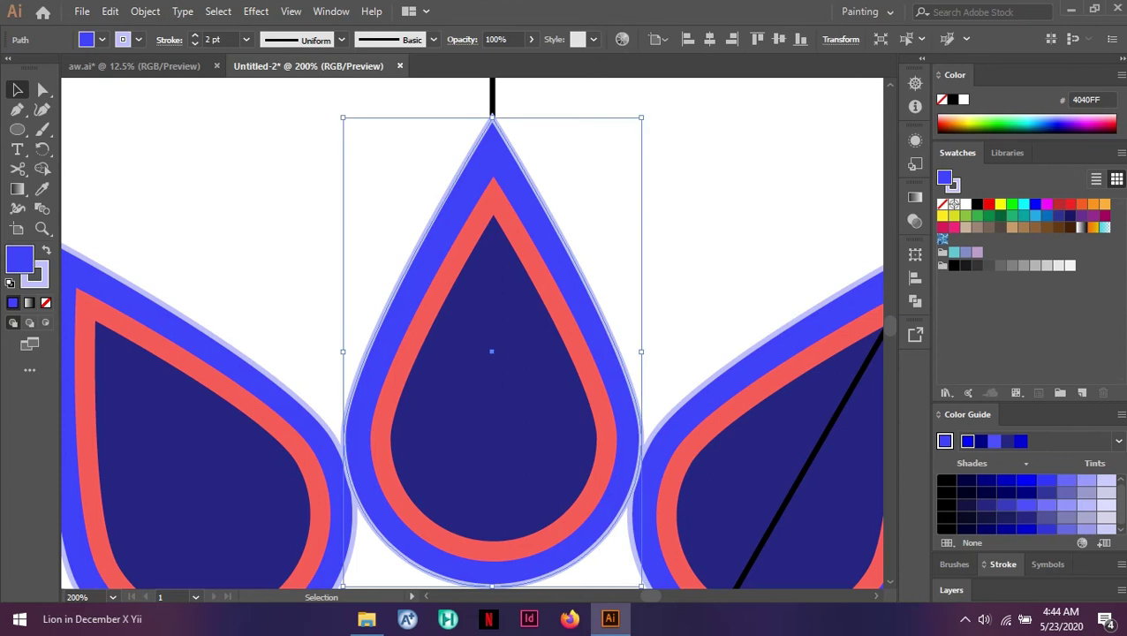
{"action": "left_click_drag", "start_coordinate": [641, 116], "coordinate": [636, 125]}
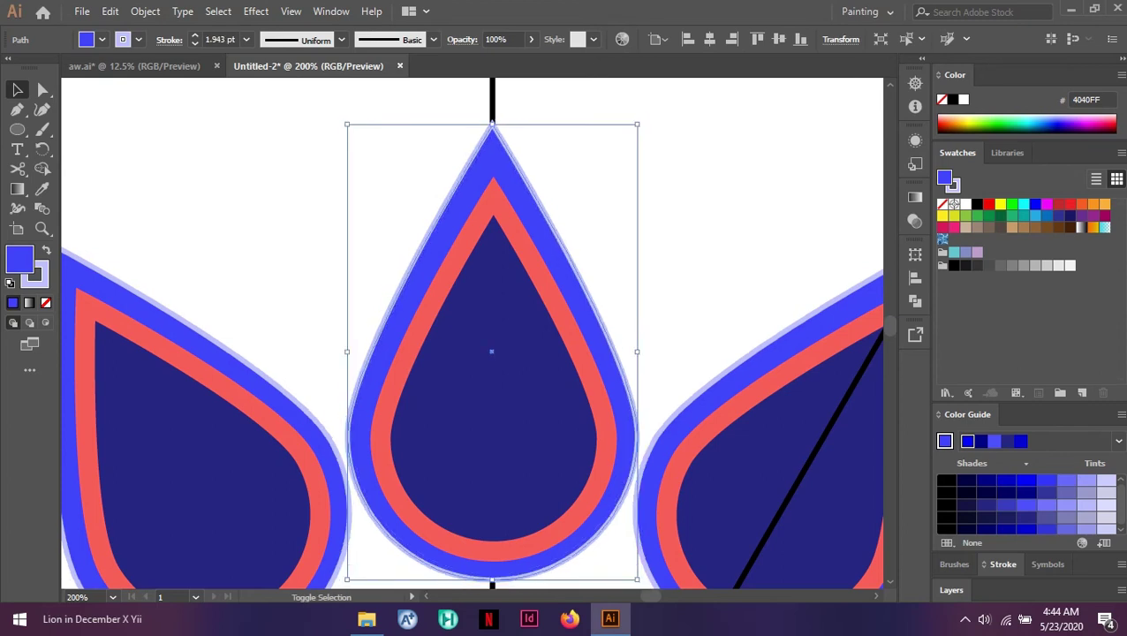
{"action": "left_click", "coordinate": [682, 149]}
{"action": "scroll", "coordinate": [695, 233], "scroll_direction": "down", "scroll_amount": 3}
{"action": "scroll", "coordinate": [695, 233], "scroll_direction": "down", "scroll_amount": 5}
{"action": "scroll", "coordinate": [695, 233], "scroll_direction": "up", "scroll_amount": 4}
{"action": "scroll", "coordinate": [695, 233], "scroll_direction": "right", "scroll_amount": 5}
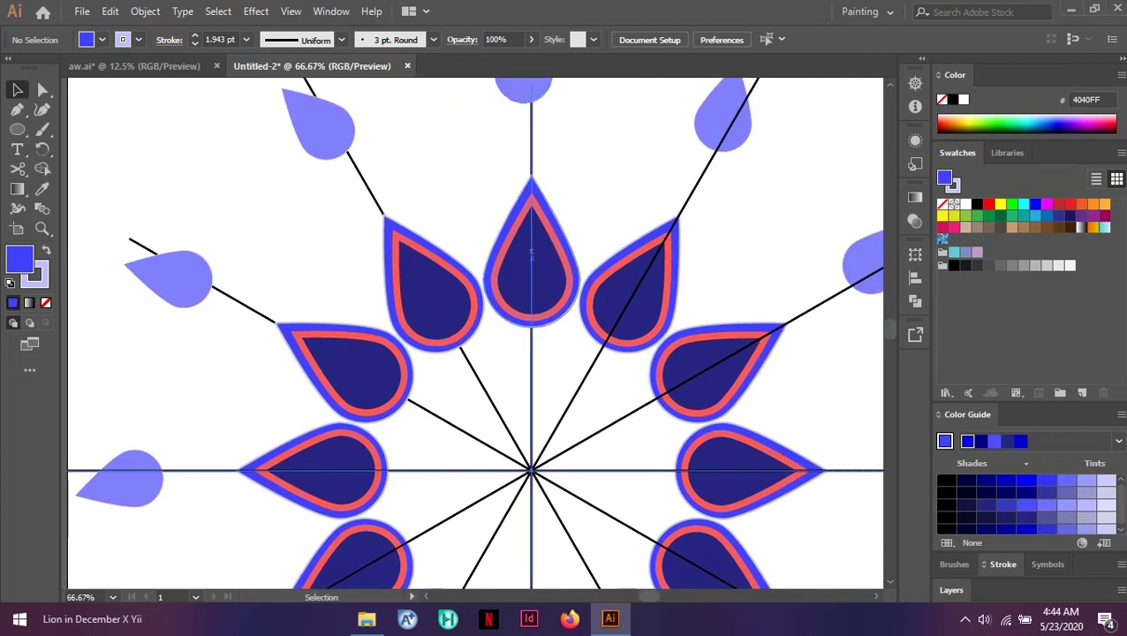
Move the light blue teardrop into the gap beside the top petal and tilt its tip toward the vertical guide line
{"action": "scroll", "coordinate": [696, 233], "scroll_direction": "up", "scroll_amount": 3}
{"action": "left_click_drag", "start_coordinate": [536, 159], "coordinate": [570, 265]}
{"action": "left_click_drag", "start_coordinate": [640, 303], "coordinate": [678, 289]}
{"action": "left_click_drag", "start_coordinate": [615, 269], "coordinate": [618, 298]}
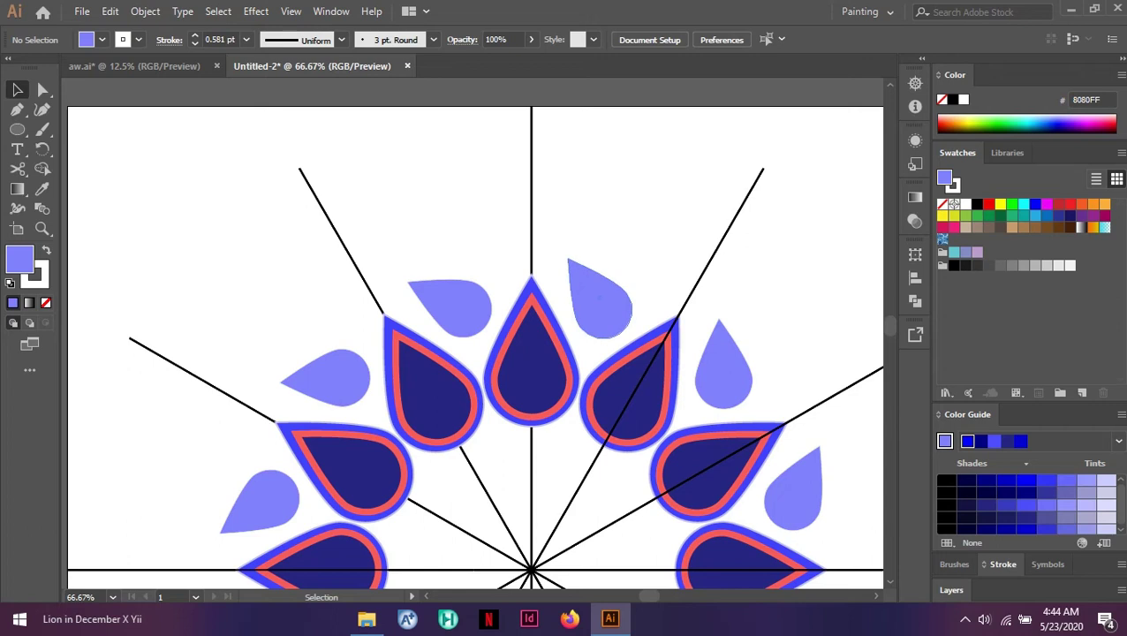
Duplicate the light blue teardrop and place the copy outside the ring, just left of the vertical guide line
{"action": "left_click", "coordinate": [600, 301]}
{"action": "key", "text": "ctrl+z"}
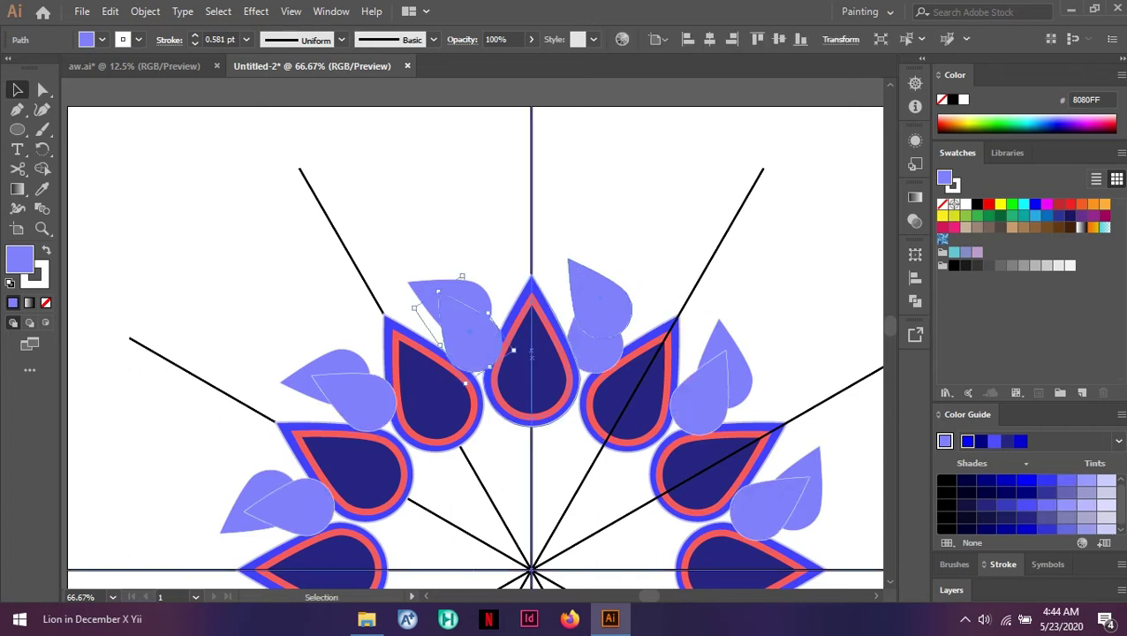
{"action": "left_click", "coordinate": [649, 259]}
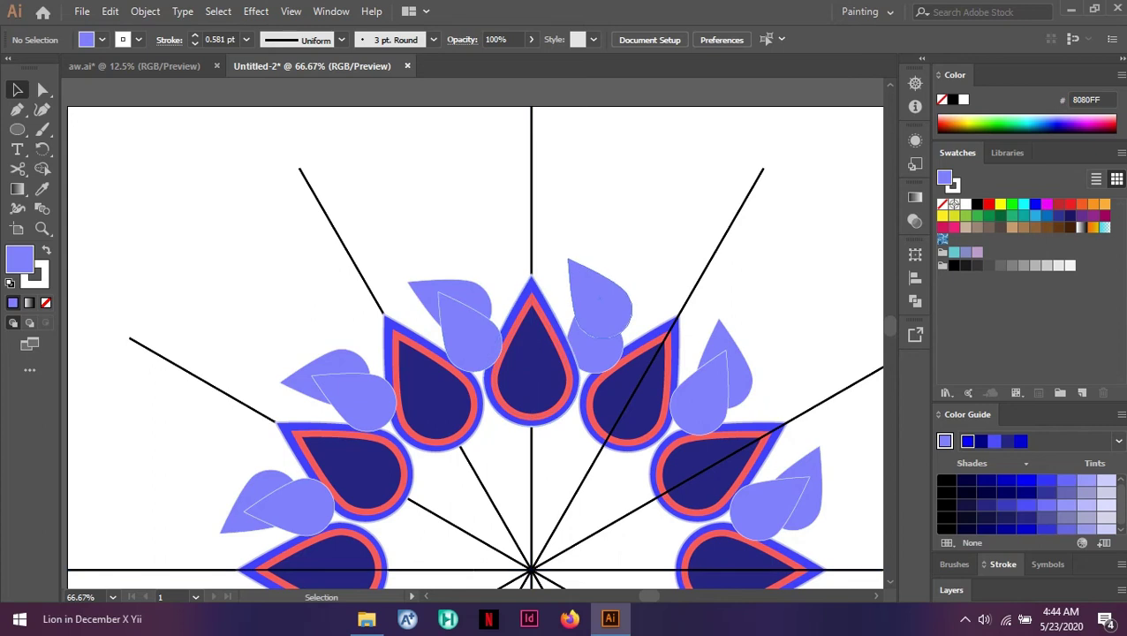
{"action": "left_click", "coordinate": [599, 296]}
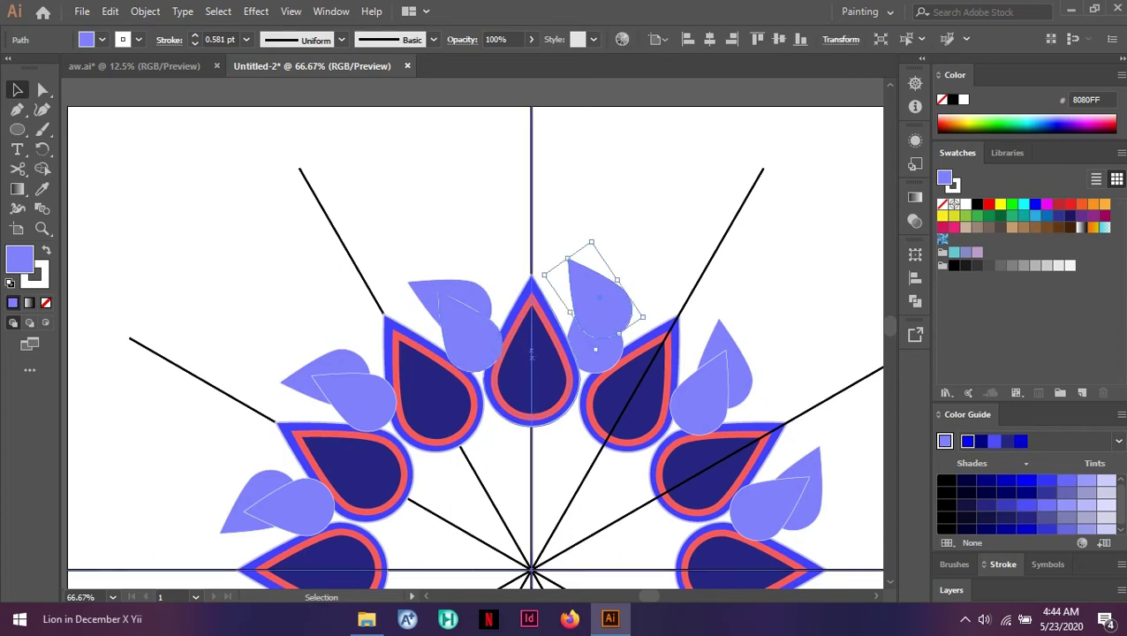
{"action": "left_click", "coordinate": [469, 328]}
{"action": "left_click_drag", "start_coordinate": [469, 329], "coordinate": [482, 236]}
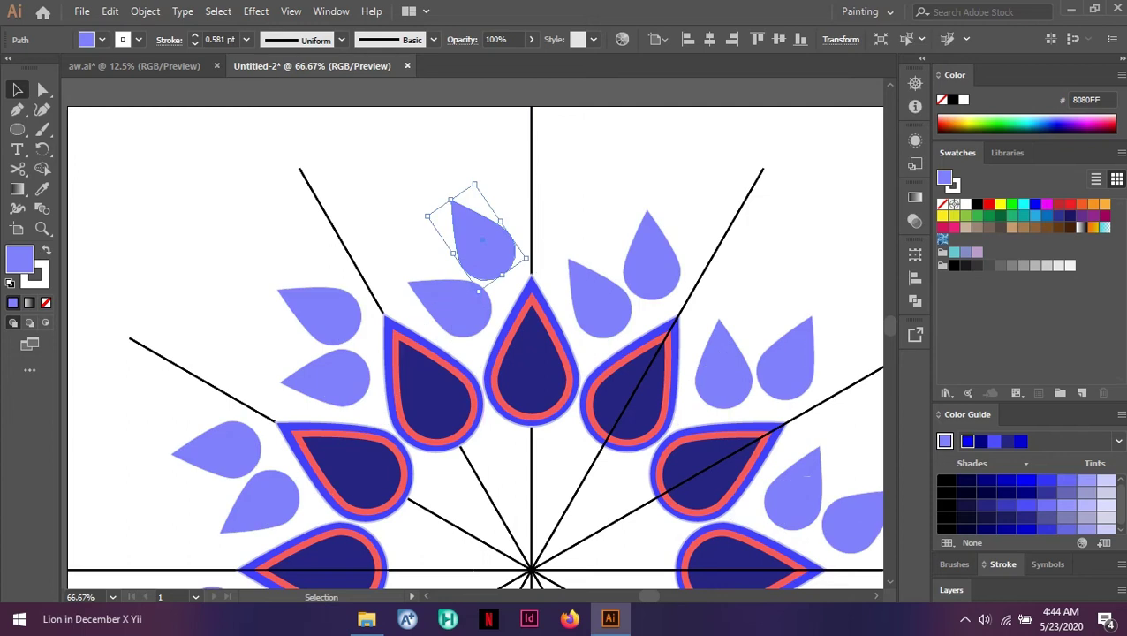
Rotate the copied teardrop to point up and right, and place it just above the top petal's tip, crossing the vertical guide line
{"action": "scroll", "coordinate": [478, 180], "scroll_direction": "up", "scroll_amount": 2}
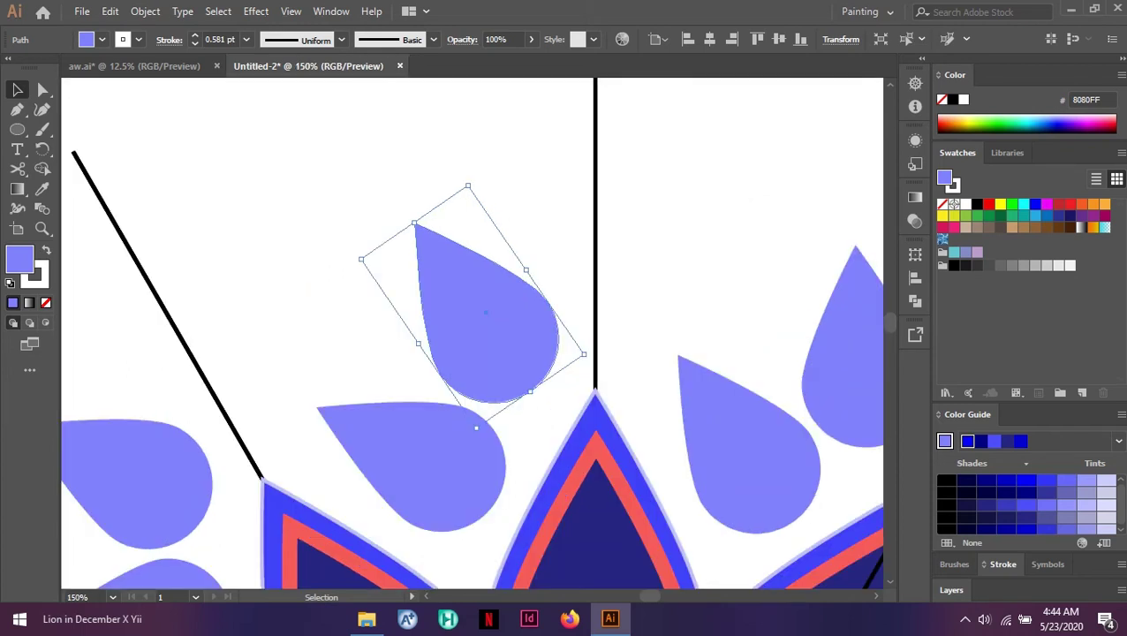
{"action": "left_click_drag", "start_coordinate": [470, 179], "coordinate": [686, 224]}
{"action": "left_click_drag", "start_coordinate": [505, 338], "coordinate": [582, 354]}
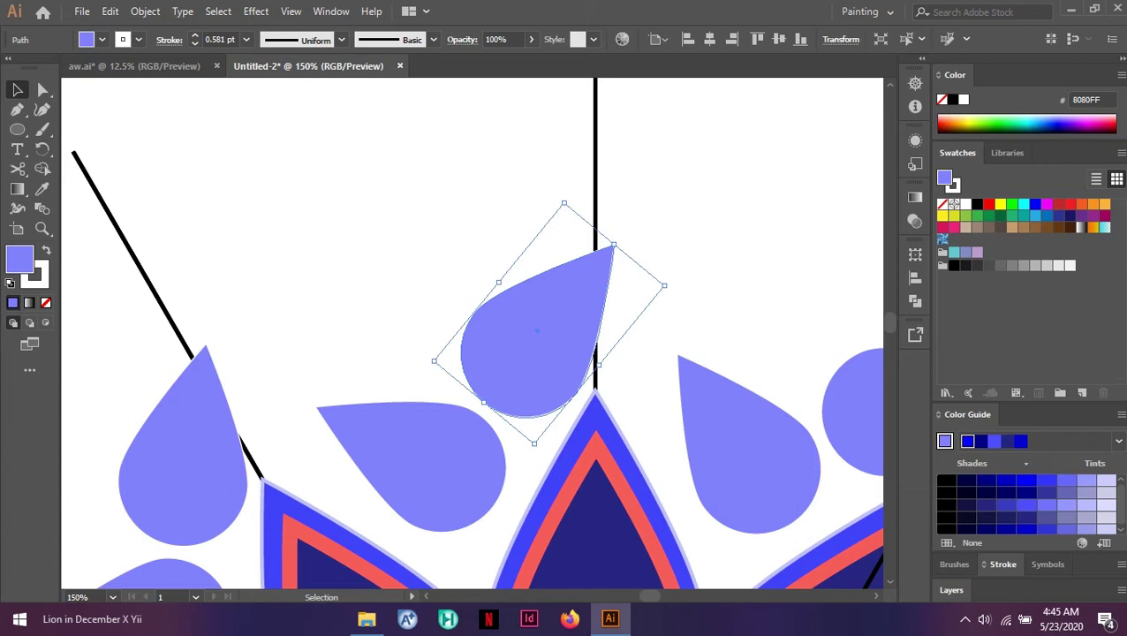
{"action": "left_click_drag", "start_coordinate": [671, 282], "coordinate": [671, 297]}
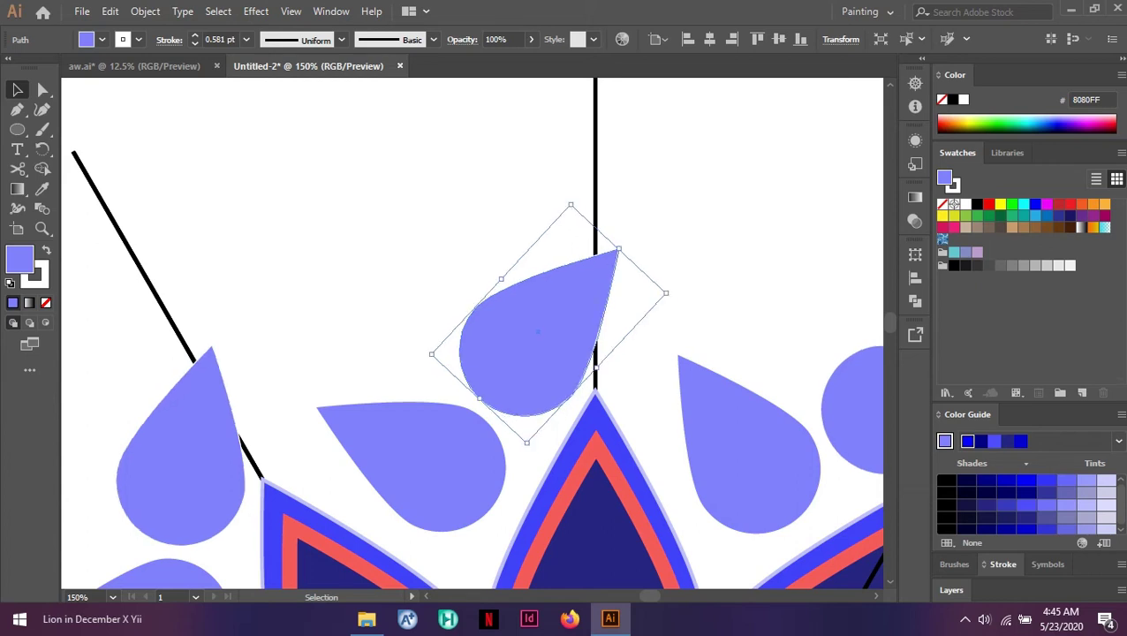
{"action": "left_click", "coordinate": [752, 237]}
{"action": "scroll", "coordinate": [752, 236], "scroll_direction": "down", "scroll_amount": 3}
Try the bluish and purple swatches on the teardrop above the top petal, settling on the turquoise 65C8D0 fill
{"action": "key", "text": "a"}
{"action": "scroll", "coordinate": [752, 237], "scroll_direction": "down", "scroll_amount": 3}
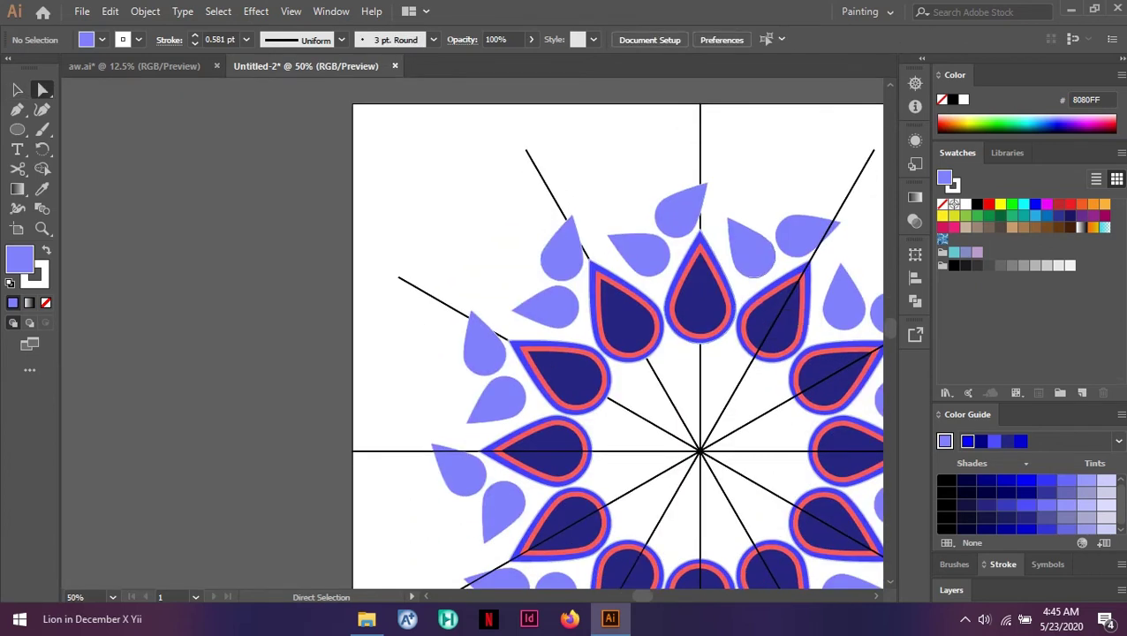
{"action": "left_click", "coordinate": [673, 215]}
{"action": "scroll", "coordinate": [658, 217], "scroll_direction": "right", "scroll_amount": 3}
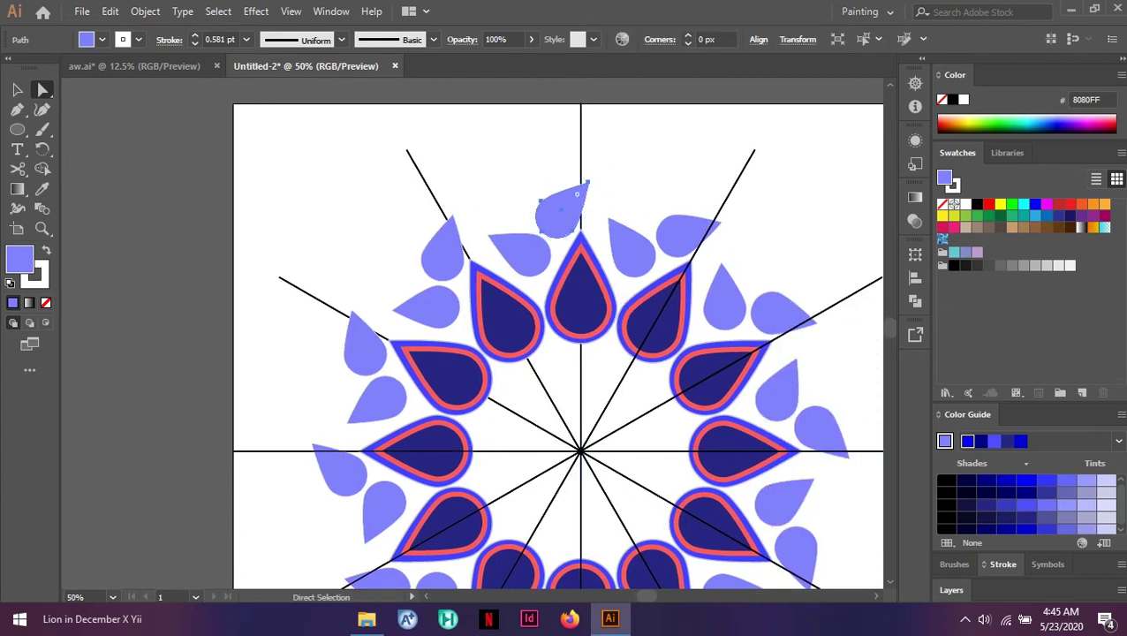
{"action": "scroll", "coordinate": [638, 221], "scroll_direction": "up", "scroll_amount": 1}
{"action": "left_click", "coordinate": [965, 253]}
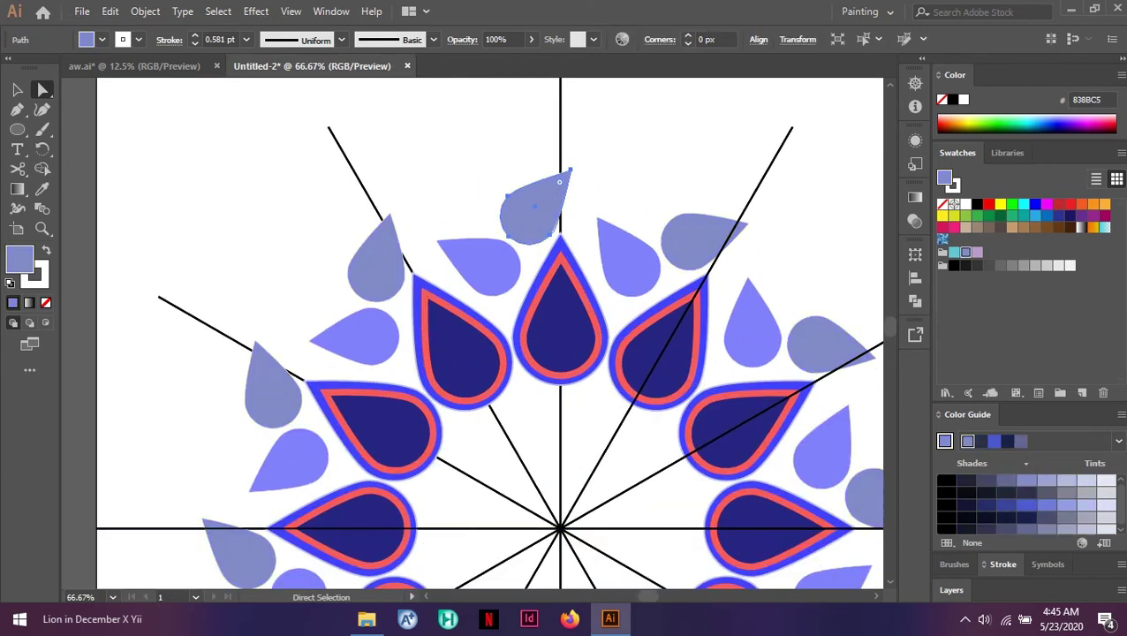
{"action": "left_click", "coordinate": [977, 252]}
{"action": "left_click", "coordinate": [954, 252]}
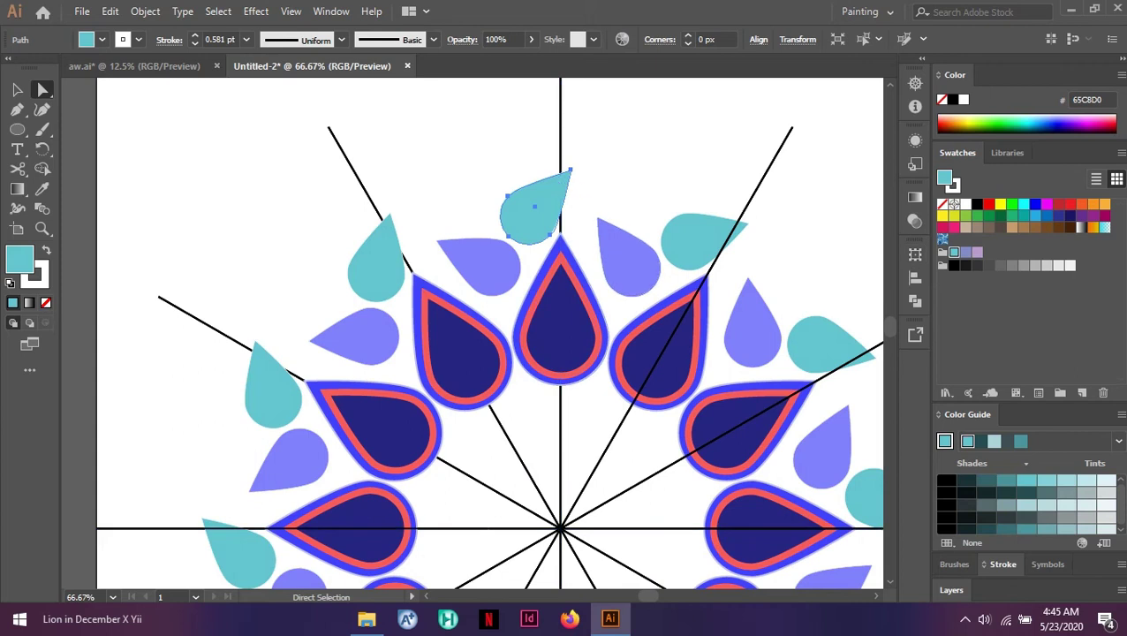
Draw a small turquoise circle in the lower, rounded part of the top petal's dark blue centre
{"action": "left_click", "coordinate": [599, 198]}
{"action": "scroll", "coordinate": [593, 284], "scroll_direction": "up", "scroll_amount": 1}
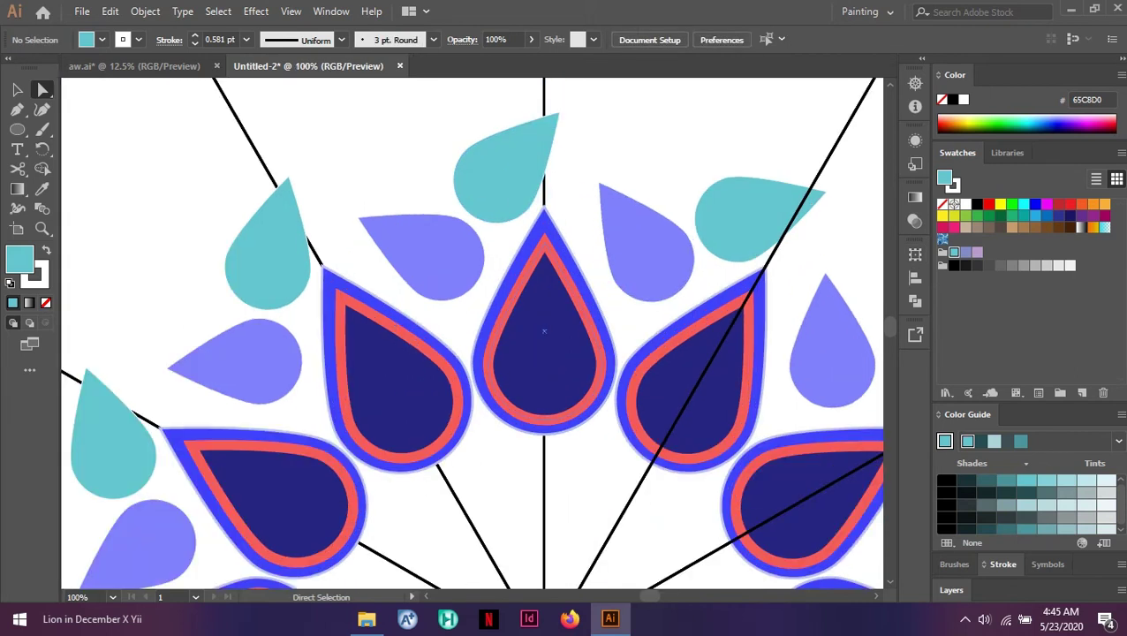
{"action": "key", "text": "l"}
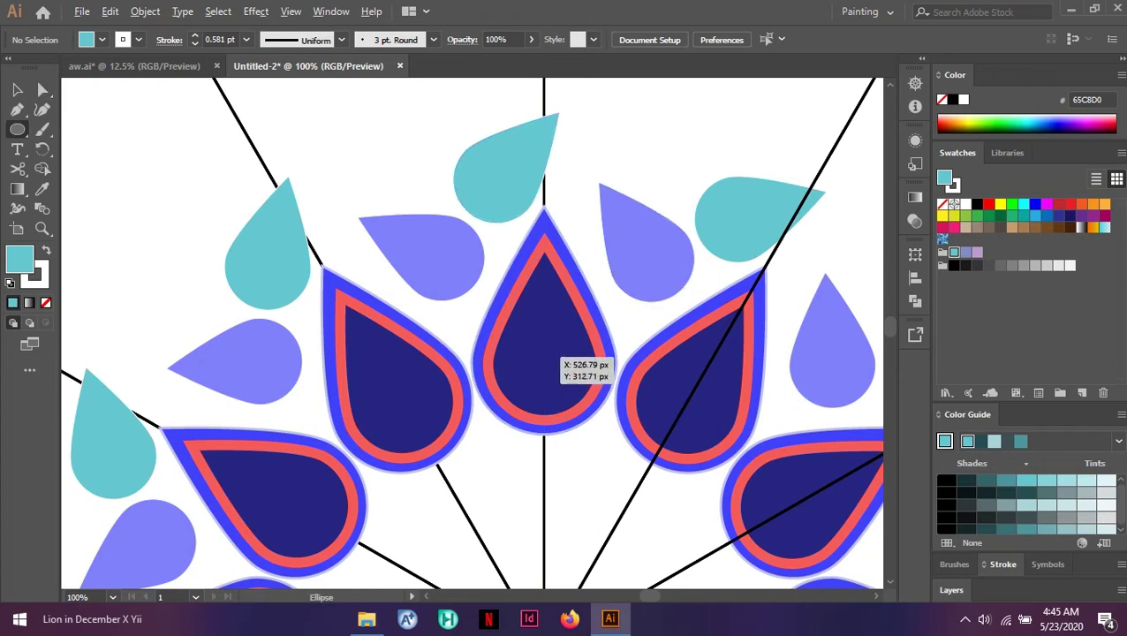
{"action": "left_click_drag", "start_coordinate": [529, 361], "coordinate": [551, 382]}
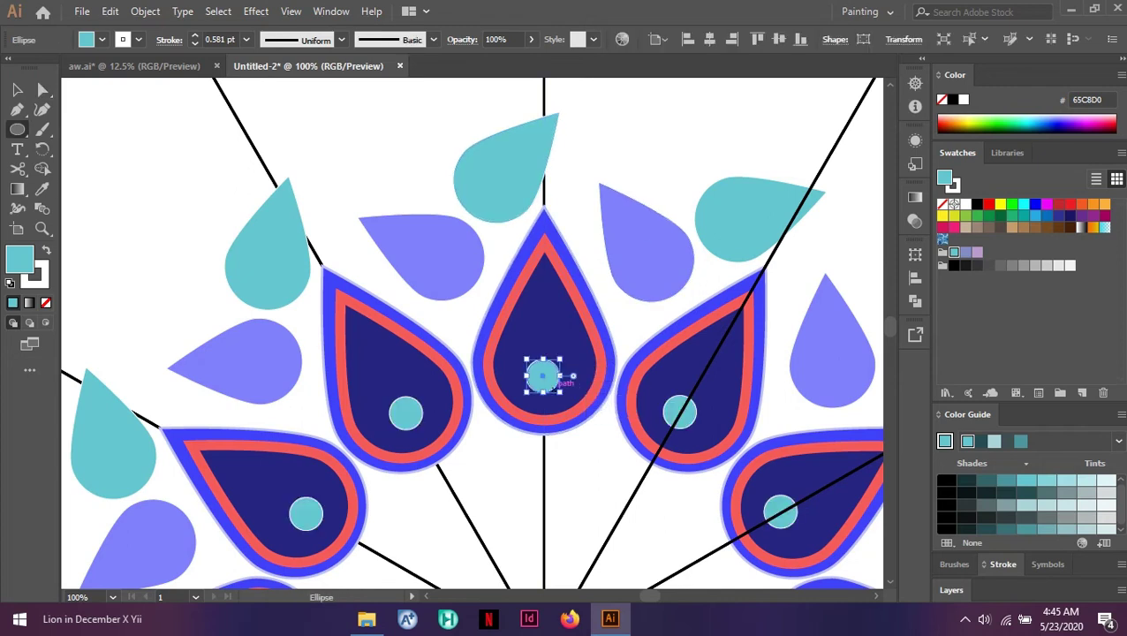
Fill the small circle with white and shift it slightly lower inside the top petal
{"action": "scroll", "coordinate": [550, 381], "scroll_direction": "up", "scroll_amount": 1}
{"action": "left_click", "coordinate": [943, 204]}
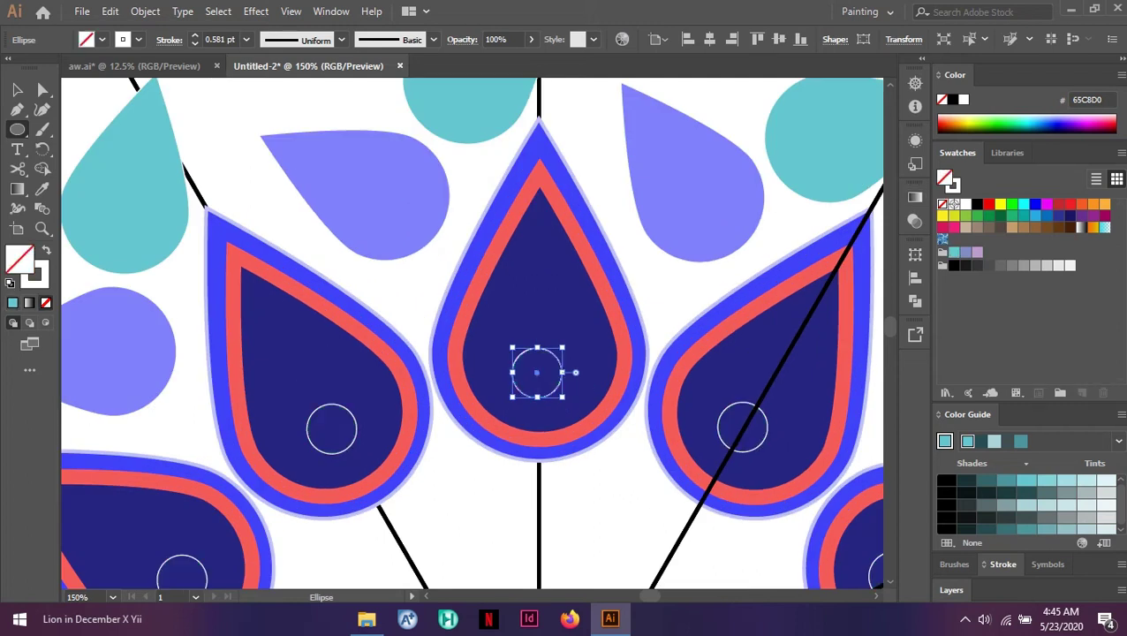
{"action": "left_click", "coordinate": [963, 204]}
{"action": "key", "text": "v"}
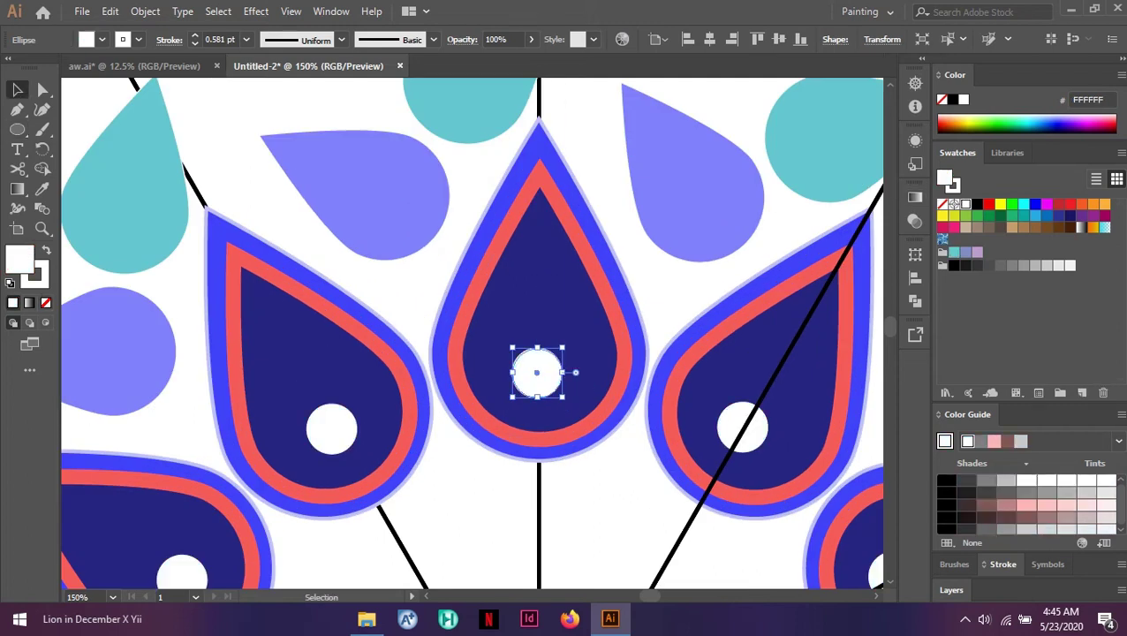
{"action": "mouse_move", "coordinate": [537, 373]}
{"action": "left_mouse_down"}
{"action": "mouse_move", "coordinate": [539, 394]}
{"action": "mouse_move", "coordinate": [538, 377]}
{"action": "left_mouse_up"}
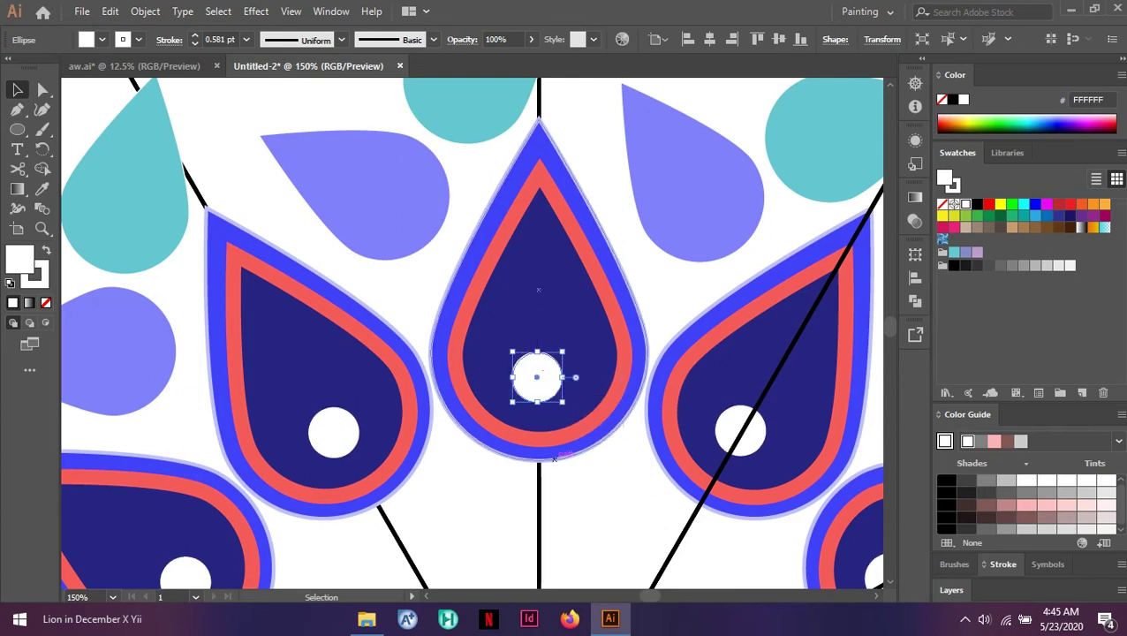
{"action": "key", "text": "ctrl+shift+a"}
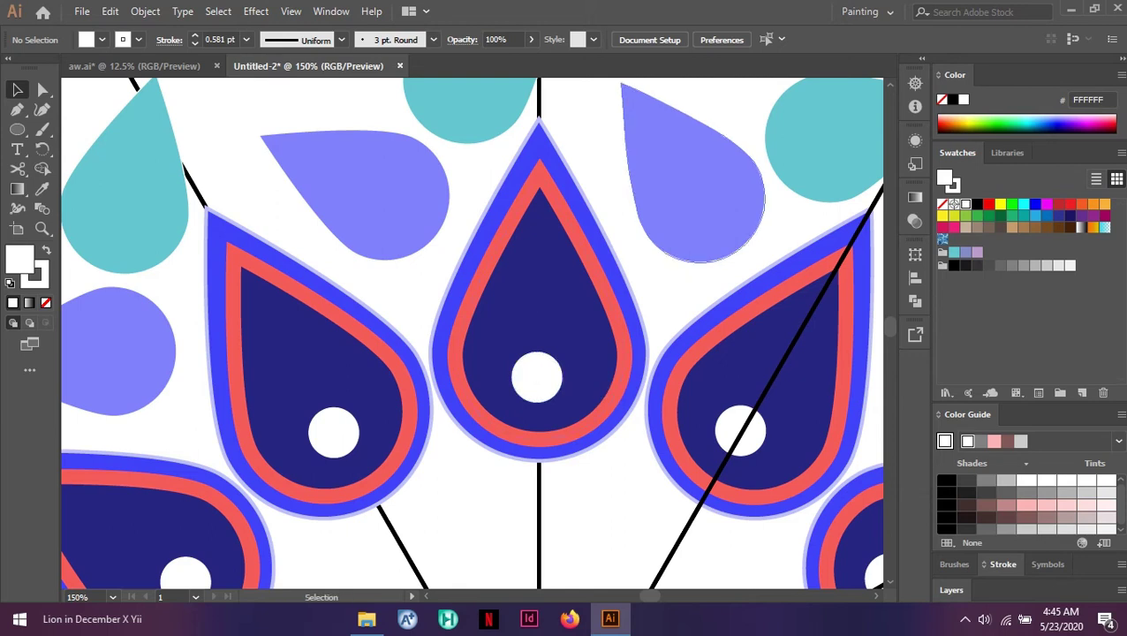
Duplicate the light purple teardrop, shrink the copy to about 43 × 68 px and set its rotation to 180°
{"action": "left_click", "coordinate": [712, 202]}
{"action": "scroll", "coordinate": [654, 243], "scroll_direction": "up", "scroll_amount": 1}
{"action": "key", "text": "ctrl+c"}
{"action": "key", "text": "ctrl+v"}
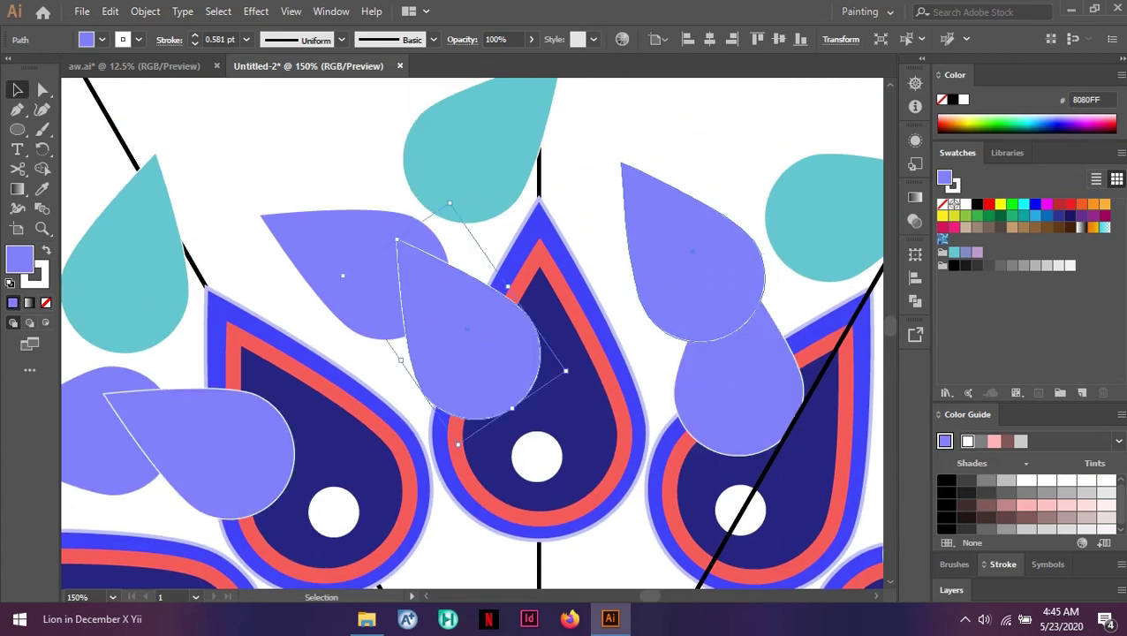
{"action": "left_click_drag", "start_coordinate": [566, 371], "coordinate": [393, 235]}
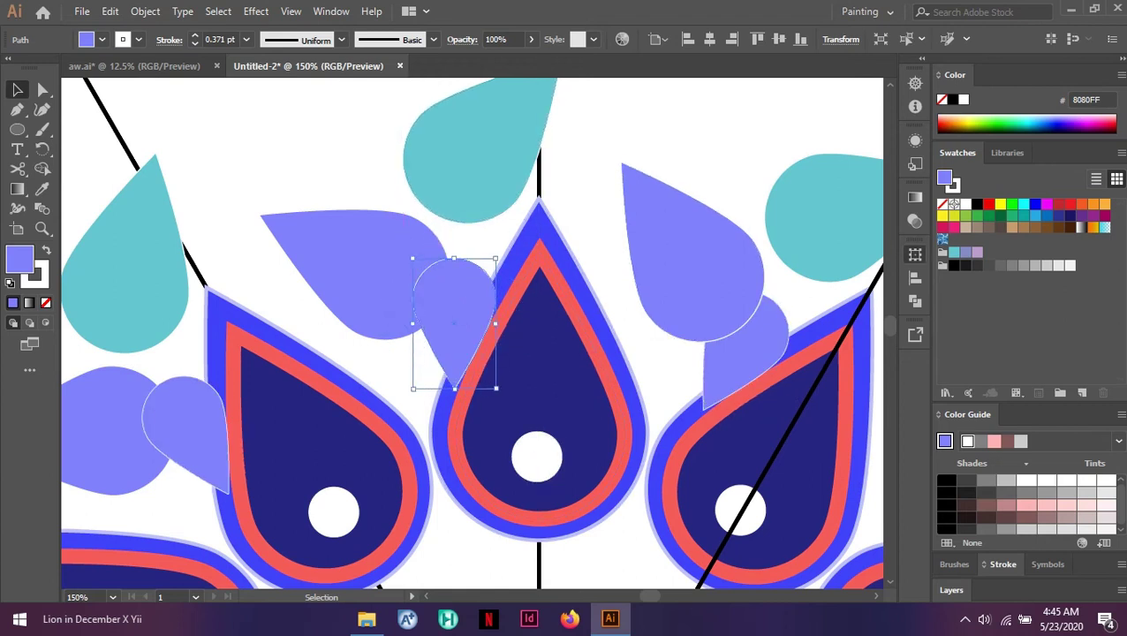
{"action": "left_click", "coordinate": [915, 256]}
{"action": "left_click", "coordinate": [787, 315]}
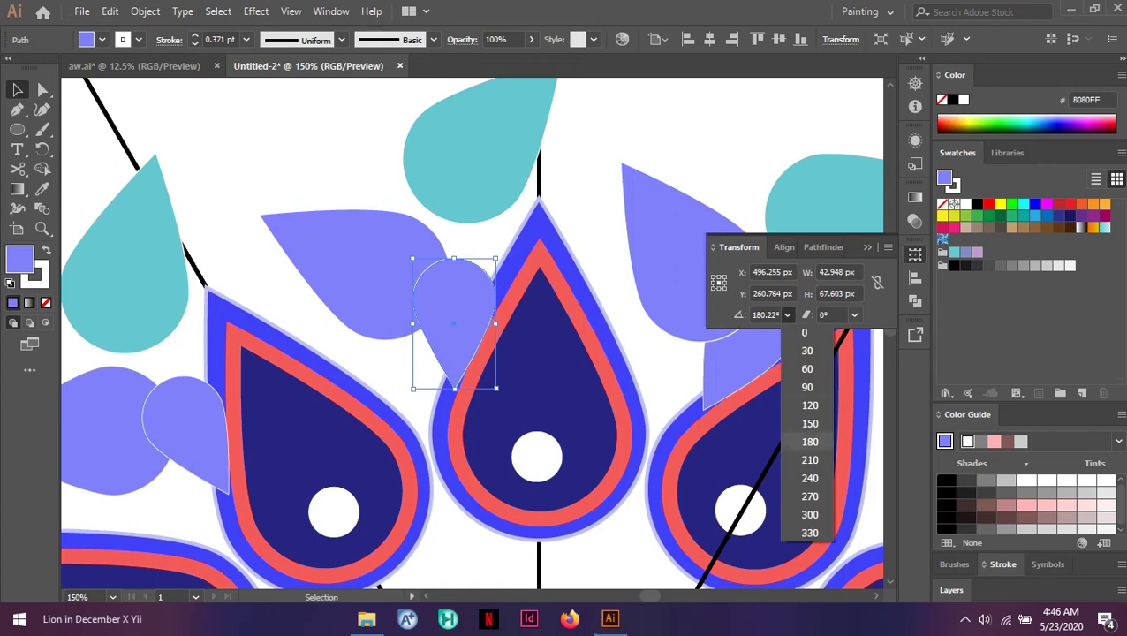
{"action": "left_click", "coordinate": [809, 442]}
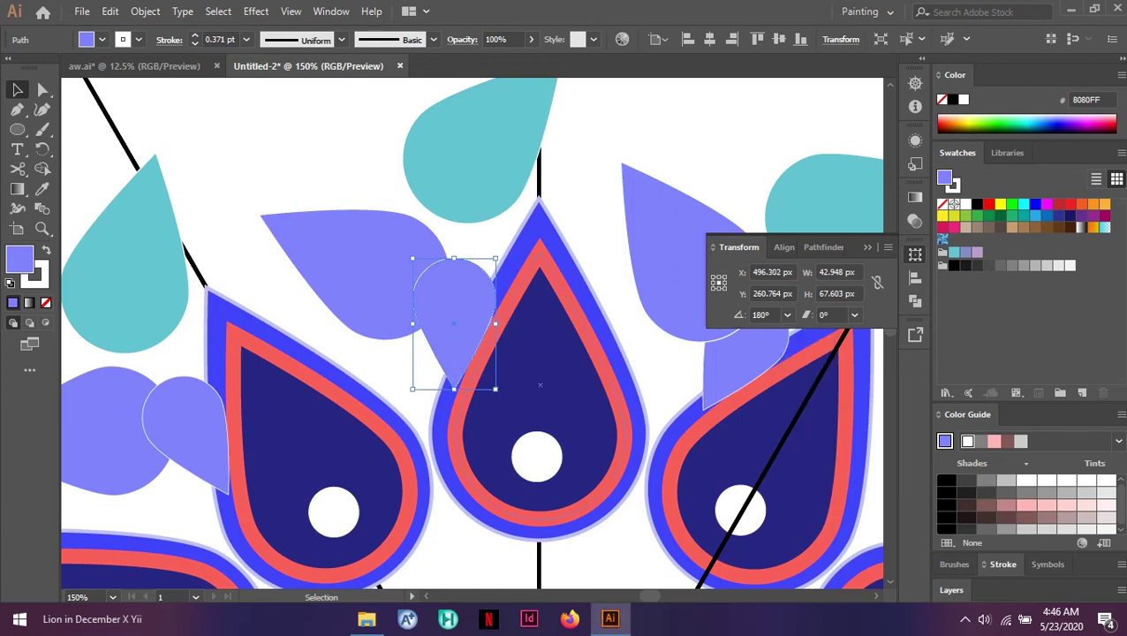
Place the small teardrop above the white circle in the top petal, shrink it to about 29 × 45 px and fill it with F2F2F2
{"action": "left_click_drag", "start_coordinate": [426, 318], "coordinate": [512, 350]}
{"action": "mouse_move", "coordinate": [497, 291]}
{"action": "left_mouse_down"}
{"action": "mouse_move", "coordinate": [516, 303]}
{"action": "mouse_move", "coordinate": [511, 312]}
{"action": "left_mouse_up"}
{"action": "left_click_drag", "start_coordinate": [558, 354], "coordinate": [554, 371]}
{"action": "left_click", "coordinate": [1070, 265]}
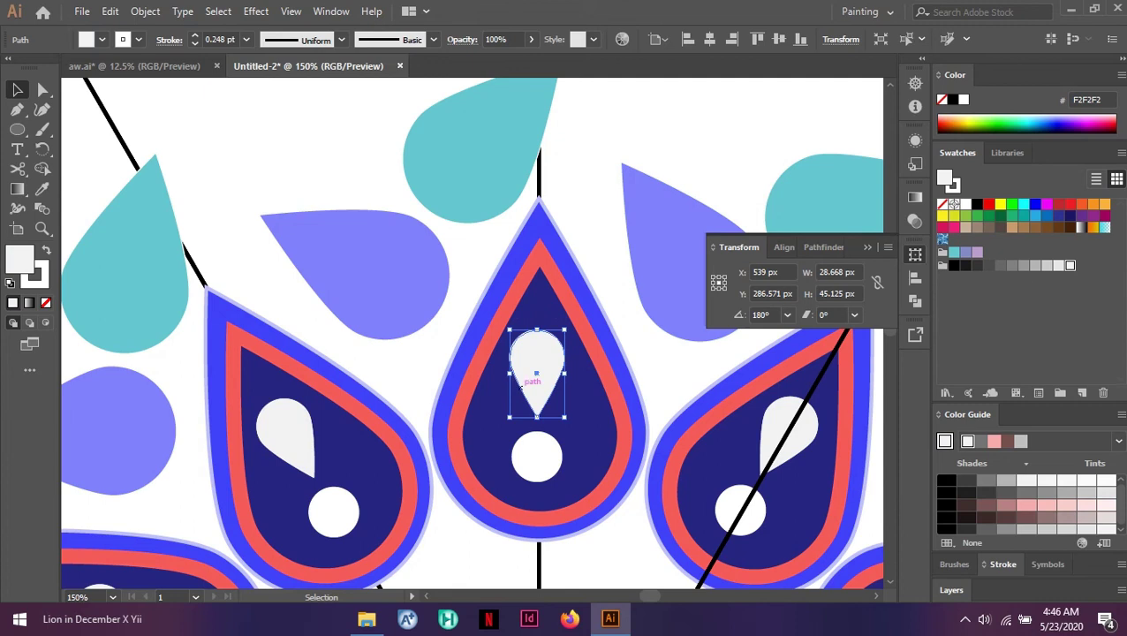
{"action": "left_click", "coordinate": [610, 264]}
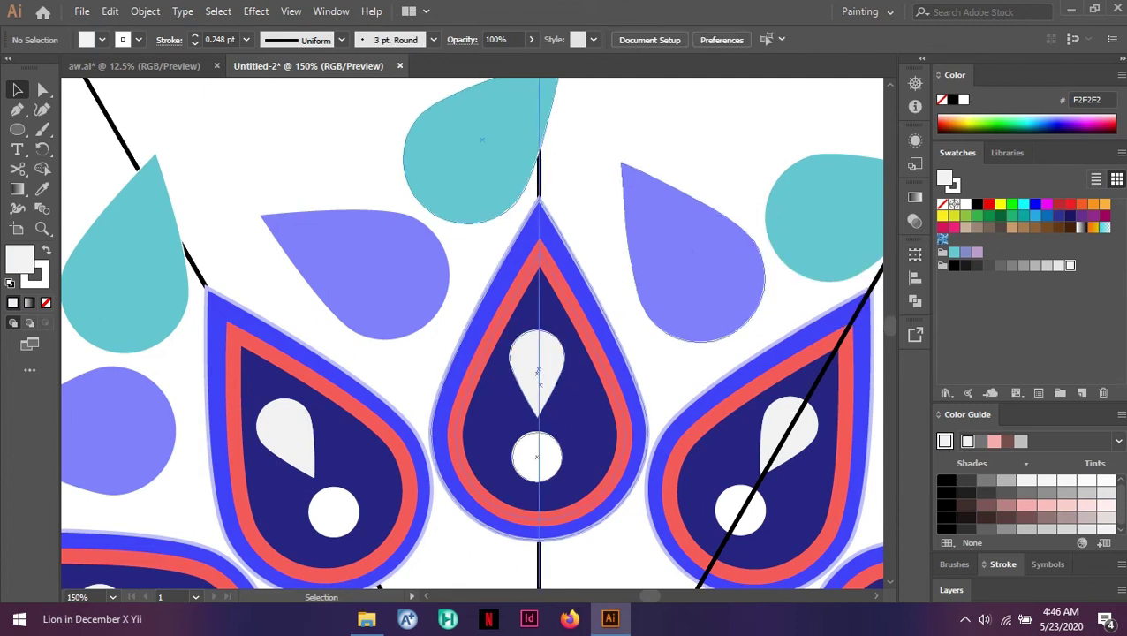
Move the light purple teardrop inward so its rounded end overlaps the gap between the top petal and its right neighbour
{"action": "scroll", "coordinate": [715, 406], "scroll_direction": "down", "scroll_amount": 2}
{"action": "key", "text": "a"}
{"action": "scroll", "coordinate": [618, 380], "scroll_direction": "down", "scroll_amount": 3}
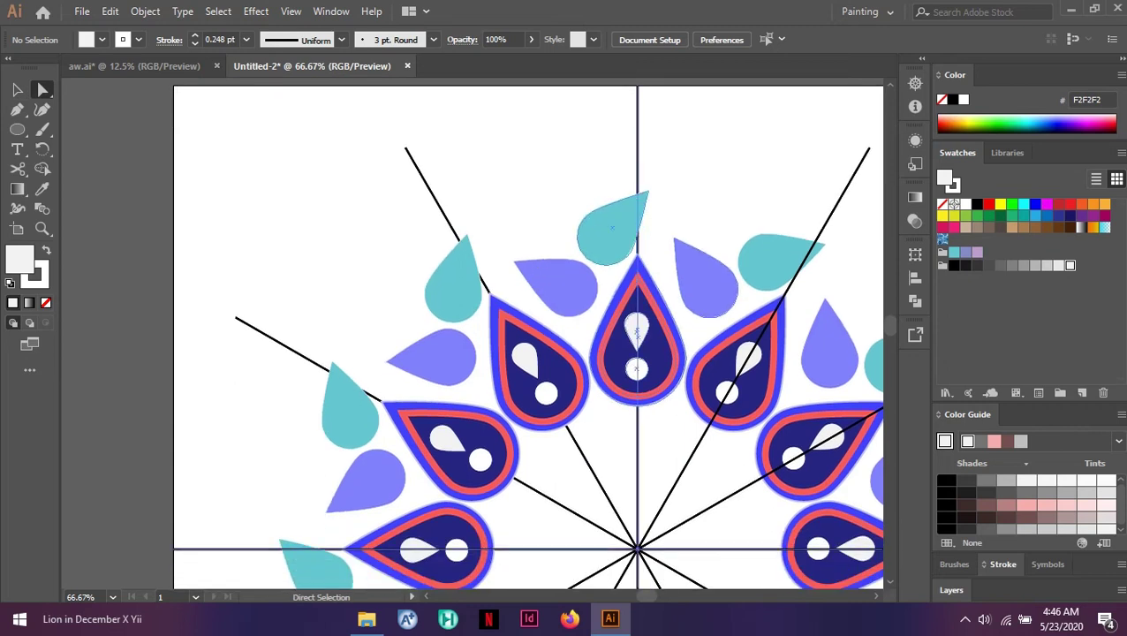
{"action": "scroll", "coordinate": [618, 380], "scroll_direction": "up", "scroll_amount": 4}
{"action": "scroll", "coordinate": [670, 291], "scroll_direction": "down", "scroll_amount": 3}
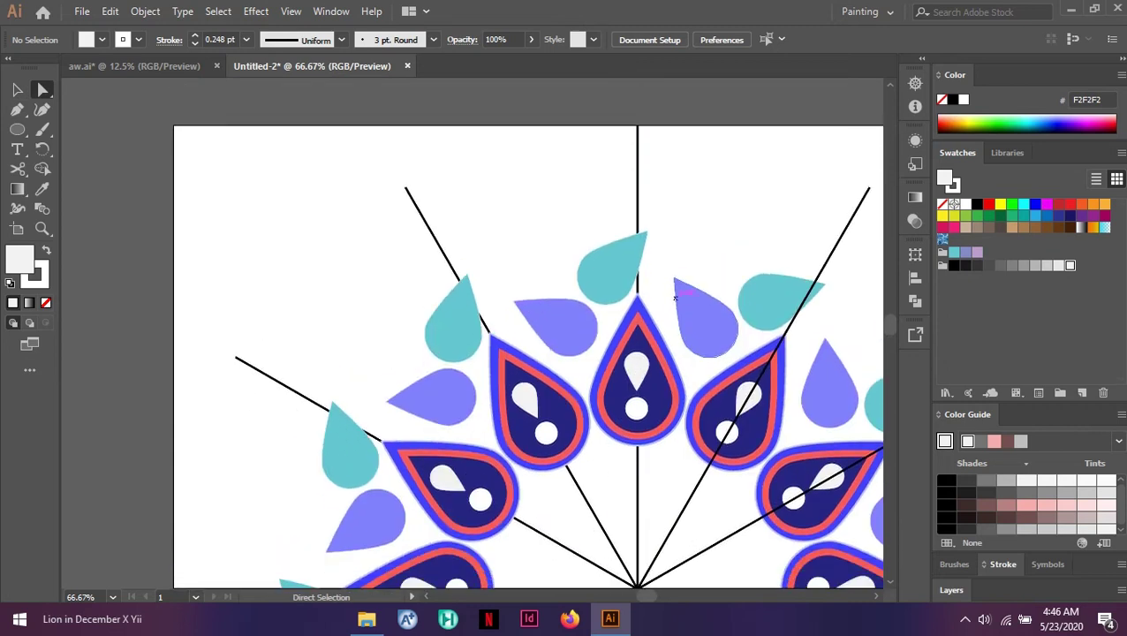
{"action": "key", "text": "ctrl+a"}
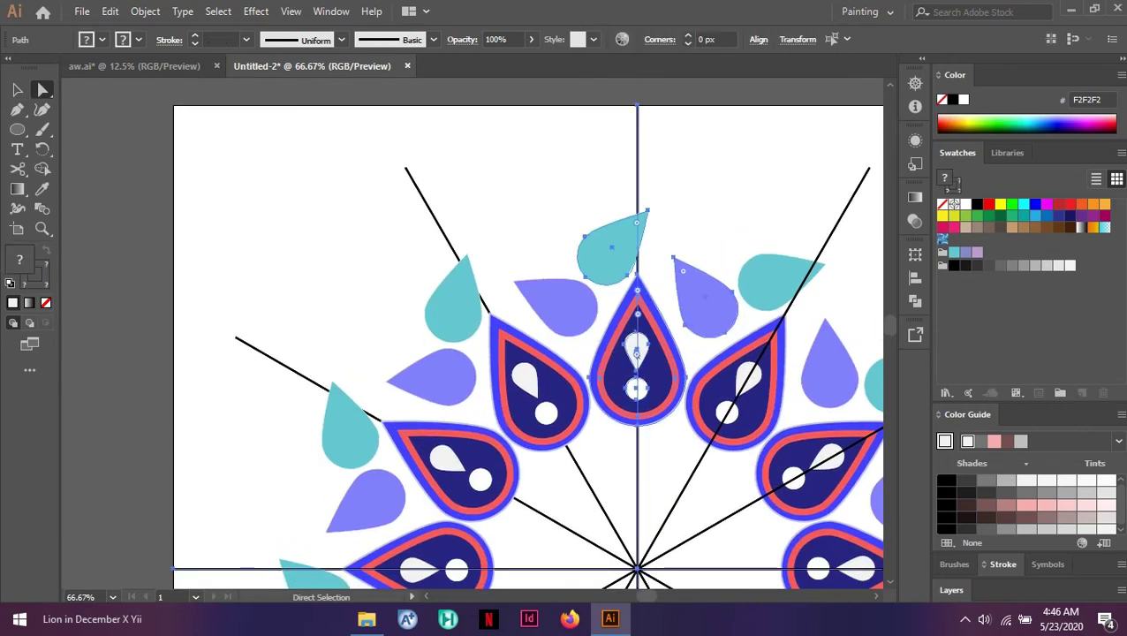
{"action": "left_click", "coordinate": [707, 221]}
{"action": "left_click_drag", "start_coordinate": [715, 297], "coordinate": [707, 332]}
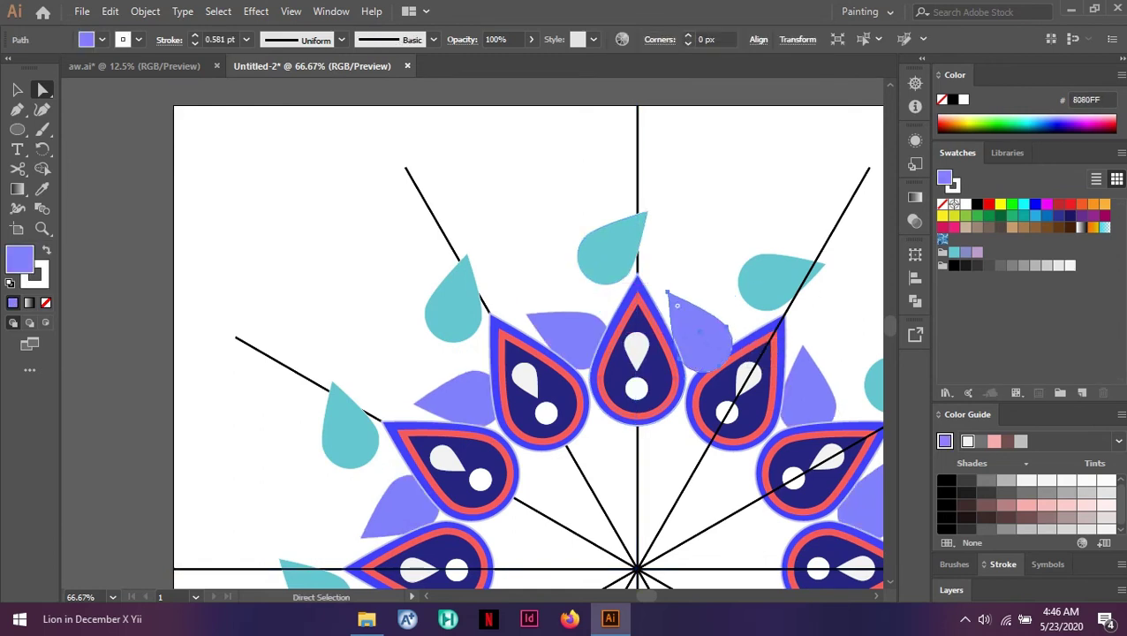
{"action": "scroll", "coordinate": [707, 332], "scroll_direction": "right", "scroll_amount": 2}
{"action": "scroll", "coordinate": [707, 332], "scroll_direction": "up", "scroll_amount": 2}
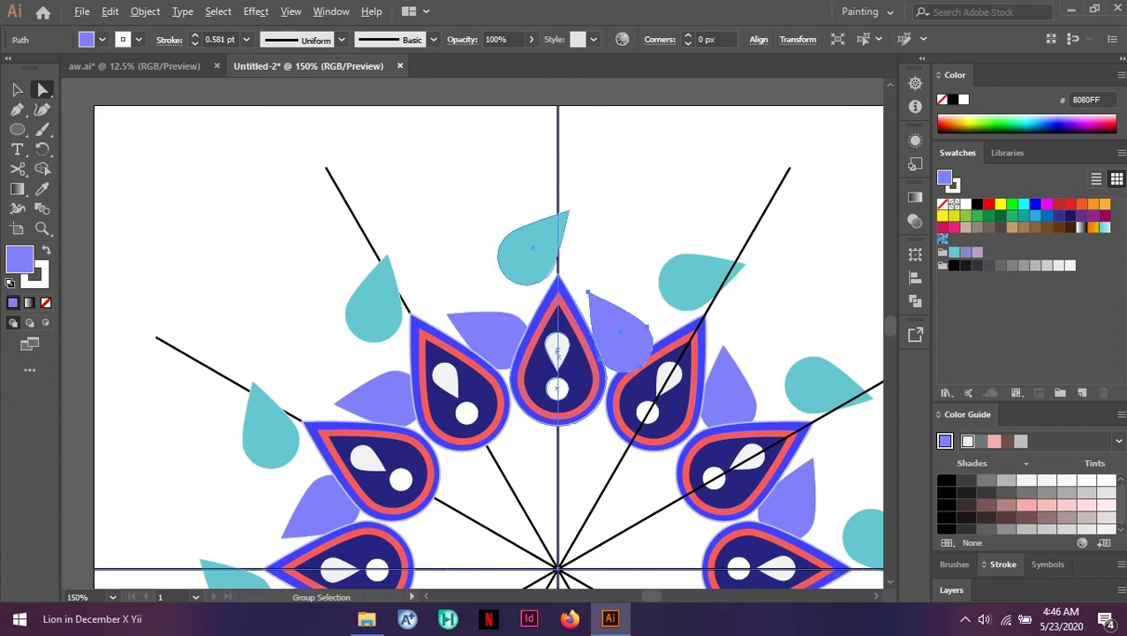
{"action": "mouse_move", "coordinate": [623, 345]}
{"action": "left_mouse_down"}
{"action": "mouse_move", "coordinate": [609, 331]}
{"action": "mouse_move", "coordinate": [636, 355]}
{"action": "left_mouse_up"}
Send the light purple teardrop to the back of the stacking order
{"action": "right_click", "coordinate": [636, 355]}
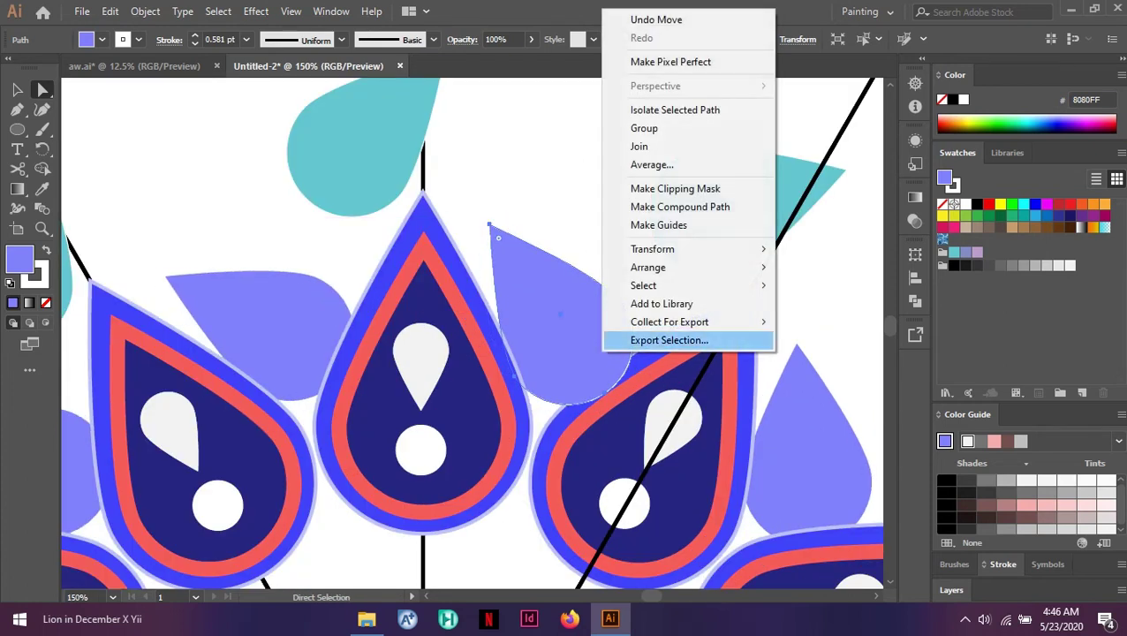
{"action": "mouse_move", "coordinate": [648, 267]}
{"action": "left_click", "coordinate": [829, 322]}
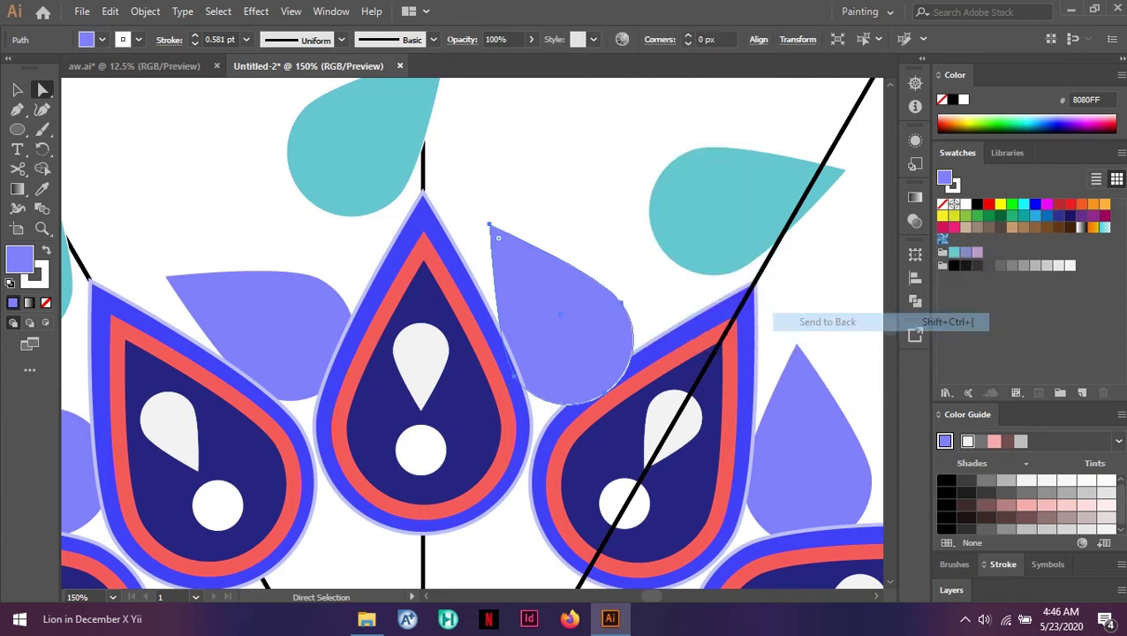
{"action": "key", "text": "ctrl+a"}
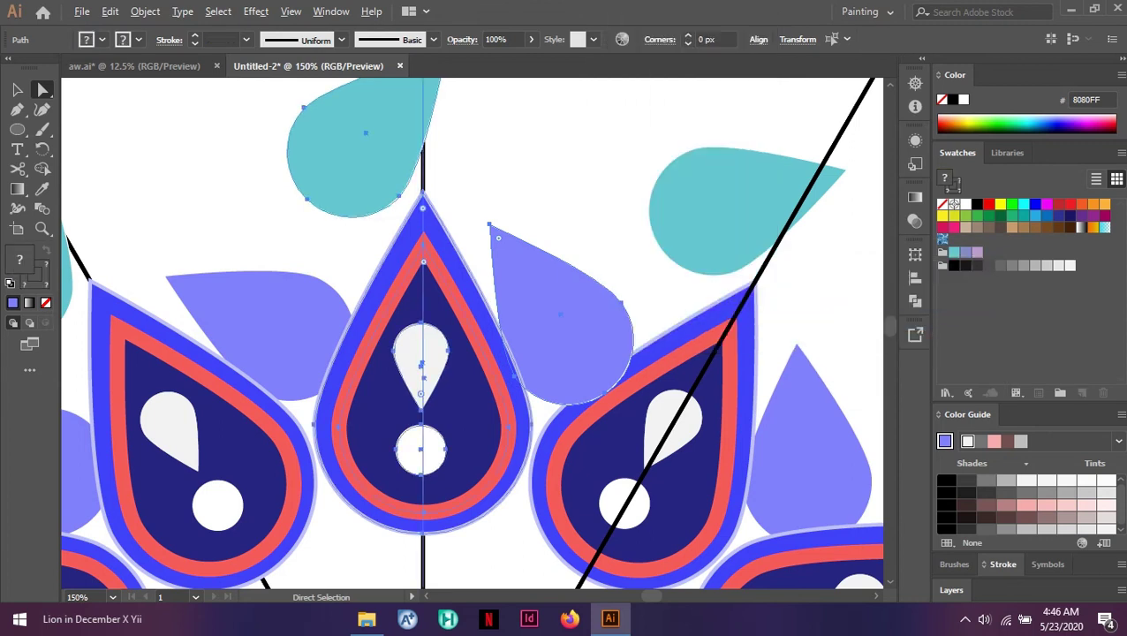
{"action": "key", "text": "ctrl+minus"}
{"action": "key", "text": "ctrl+minus"}
{"action": "scroll", "coordinate": [530, 344], "scroll_direction": "left", "scroll_amount": 3}
{"action": "scroll", "coordinate": [530, 344], "scroll_direction": "right", "scroll_amount": 8}
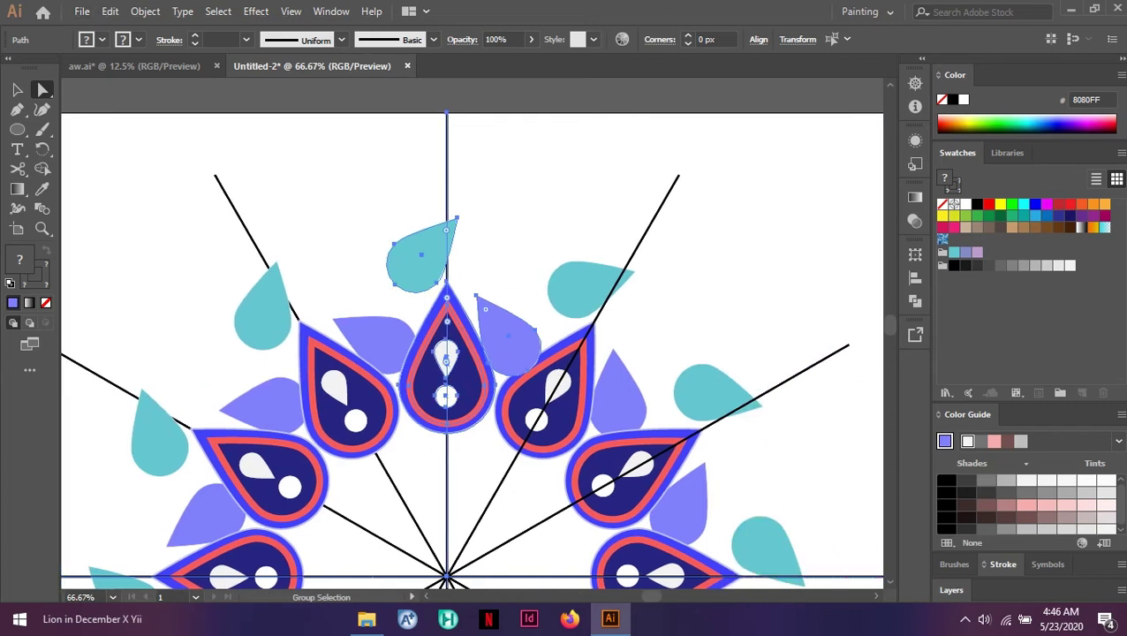
{"action": "scroll", "coordinate": [541, 367], "scroll_direction": "up", "scroll_amount": 2}
{"action": "left_click_drag", "start_coordinate": [498, 307], "coordinate": [491, 290]}
{"action": "key", "text": "ctrl+z"}
Turn the light purple teardrop so its tip points toward the mandala's centre and place it in the gap beside the top petal
{"action": "key", "text": "v"}
{"action": "left_click", "coordinate": [497, 325]}
{"action": "left_click_drag", "start_coordinate": [512, 279], "coordinate": [499, 285]}
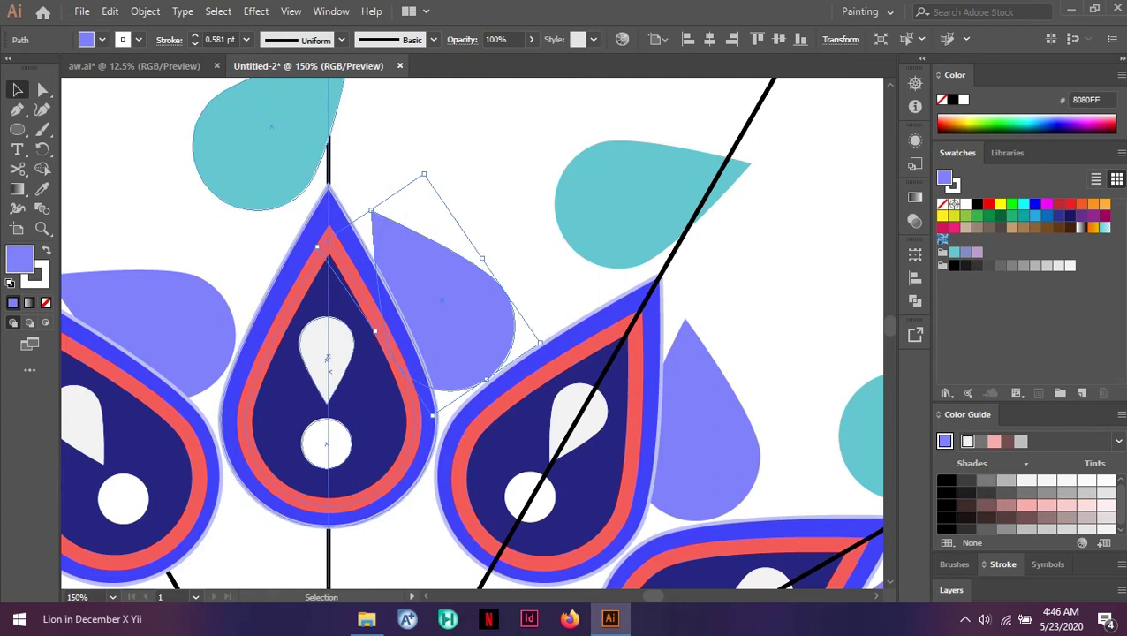
{"action": "left_click_drag", "start_coordinate": [541, 343], "coordinate": [433, 144]}
{"action": "left_click_drag", "start_coordinate": [490, 286], "coordinate": [549, 301]}
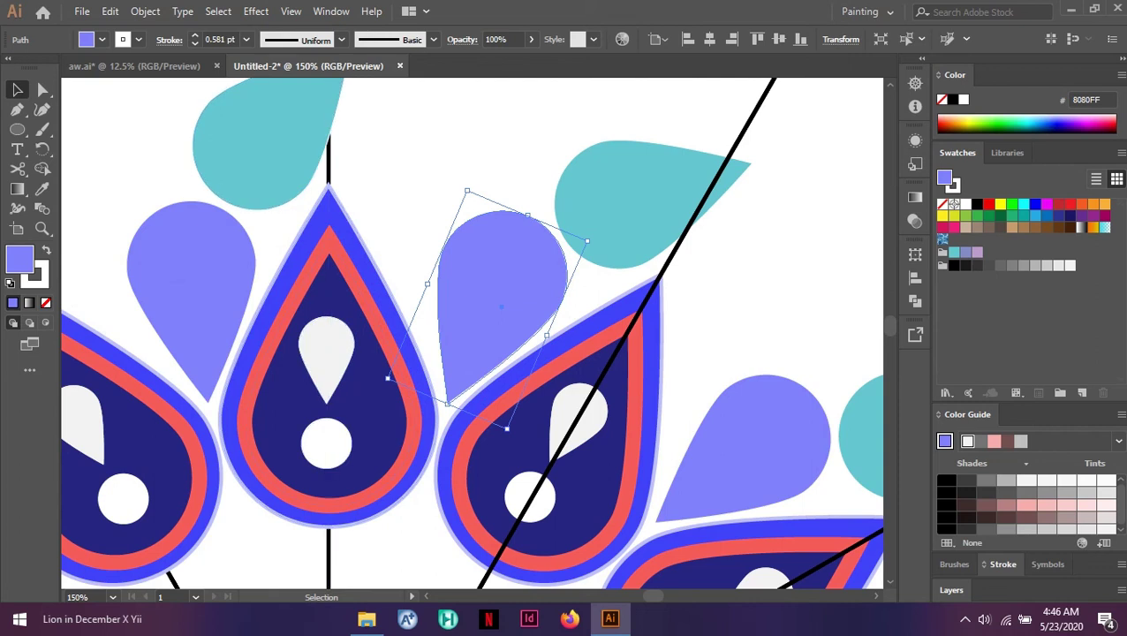
Fine-tune the light purple teardrop's position and tilt so it sits evenly between the top petal and its right neighbour
{"action": "left_click_drag", "start_coordinate": [501, 306], "coordinate": [498, 315]}
{"action": "left_click_drag", "start_coordinate": [591, 246], "coordinate": [585, 237]}
{"action": "left_click_drag", "start_coordinate": [542, 286], "coordinate": [530, 269]}
{"action": "key", "text": "ctrl+shift+a"}
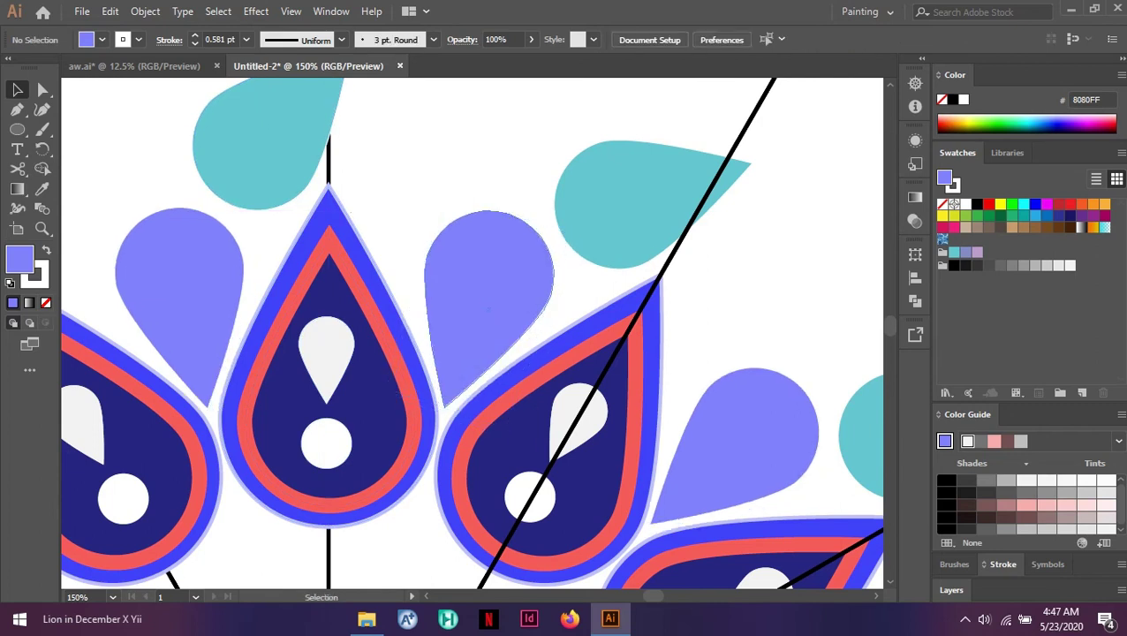
{"action": "key", "text": "ctrl+minus"}
{"action": "key", "text": "ctrl+minus"}
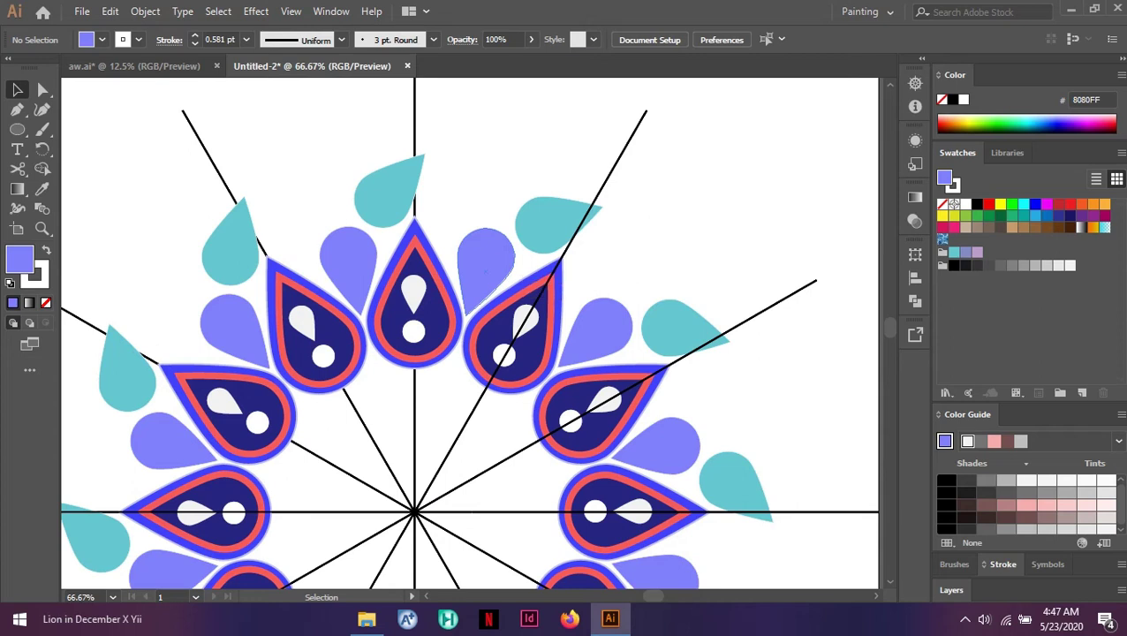
Duplicate the top petal's small off-white teardrop into the light purple teardrop and tilt the copy to match its slant
{"action": "scroll", "coordinate": [521, 282], "scroll_direction": "up", "scroll_amount": 3}
{"action": "key", "text": "ctrl+plus"}
{"action": "key", "text": "ctrl+plus"}
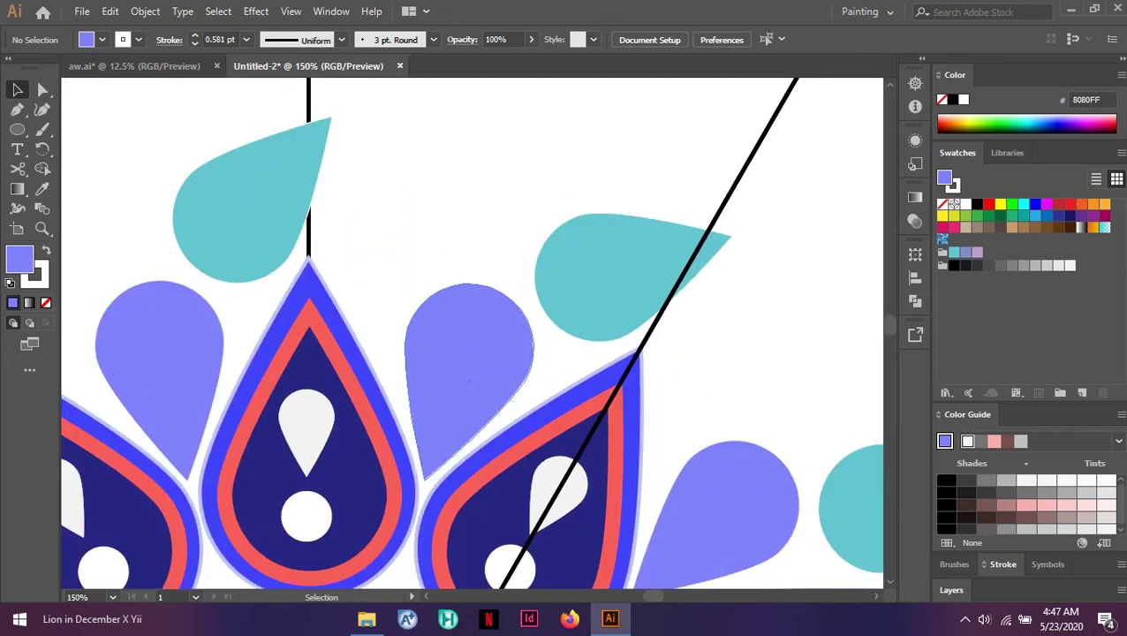
{"action": "left_click", "coordinate": [485, 344]}
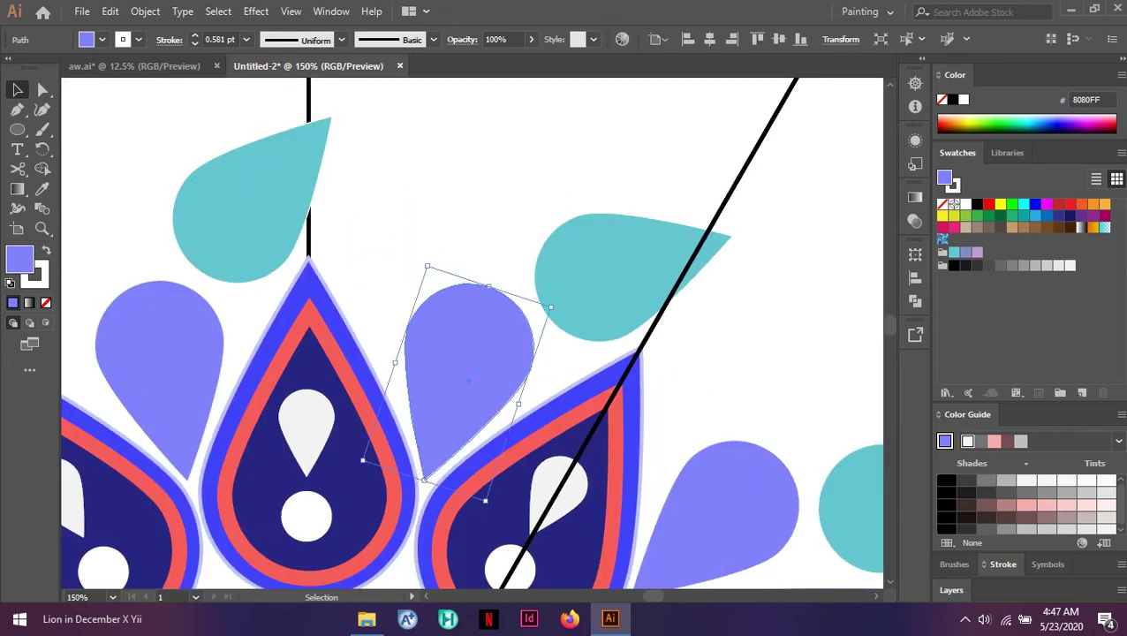
{"action": "left_click", "coordinate": [307, 431]}
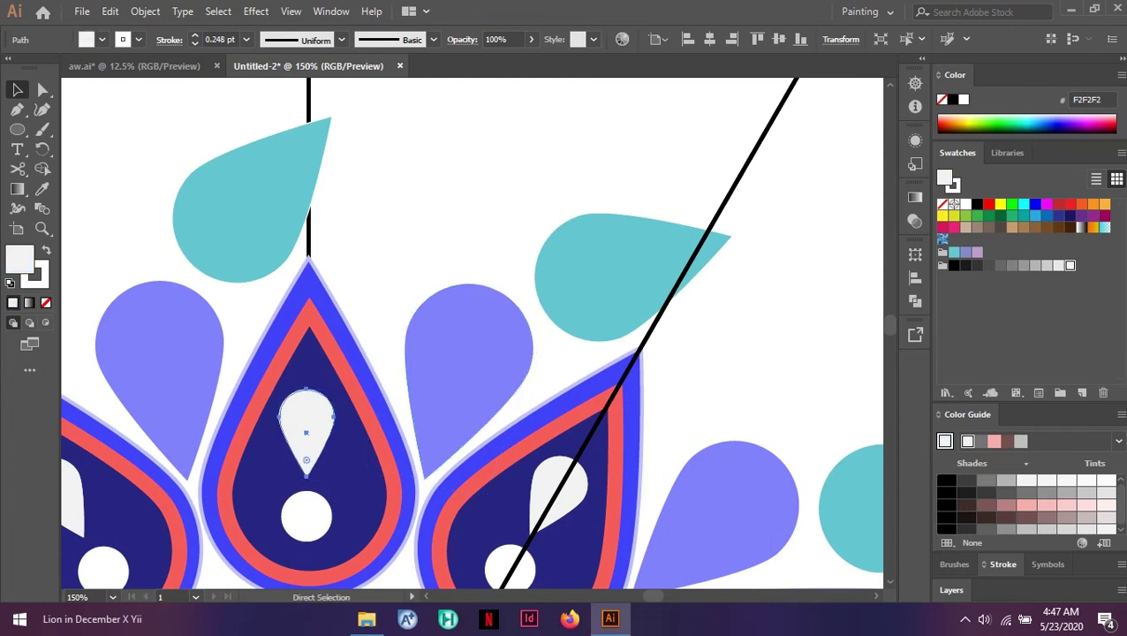
{"action": "key", "text": "ctrl+v"}
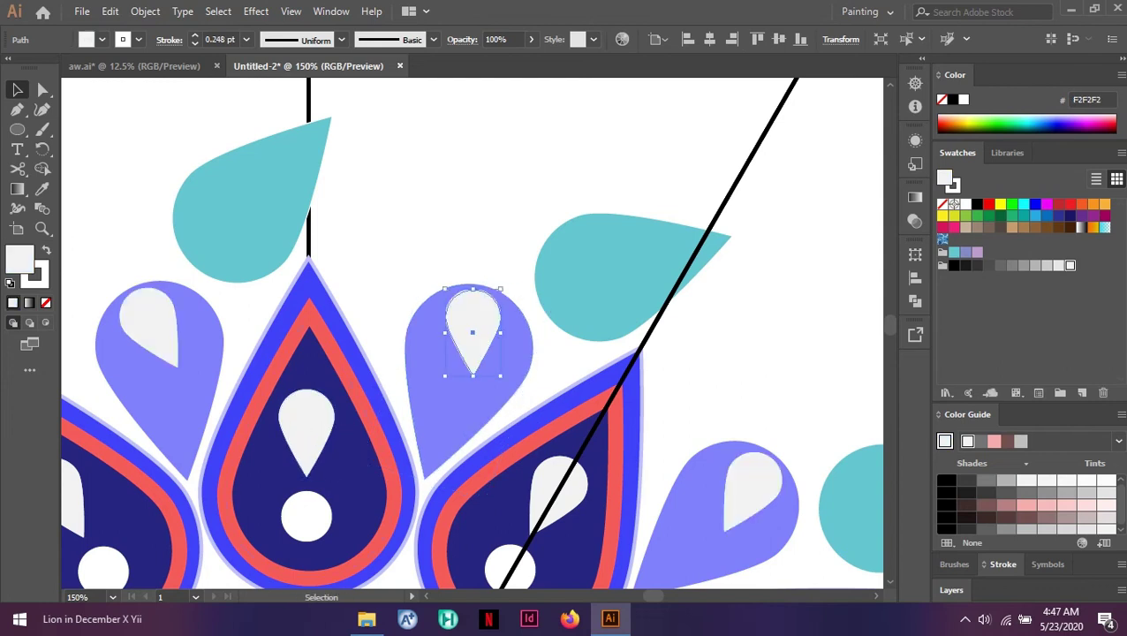
{"action": "left_click_drag", "start_coordinate": [513, 284], "coordinate": [500, 312]}
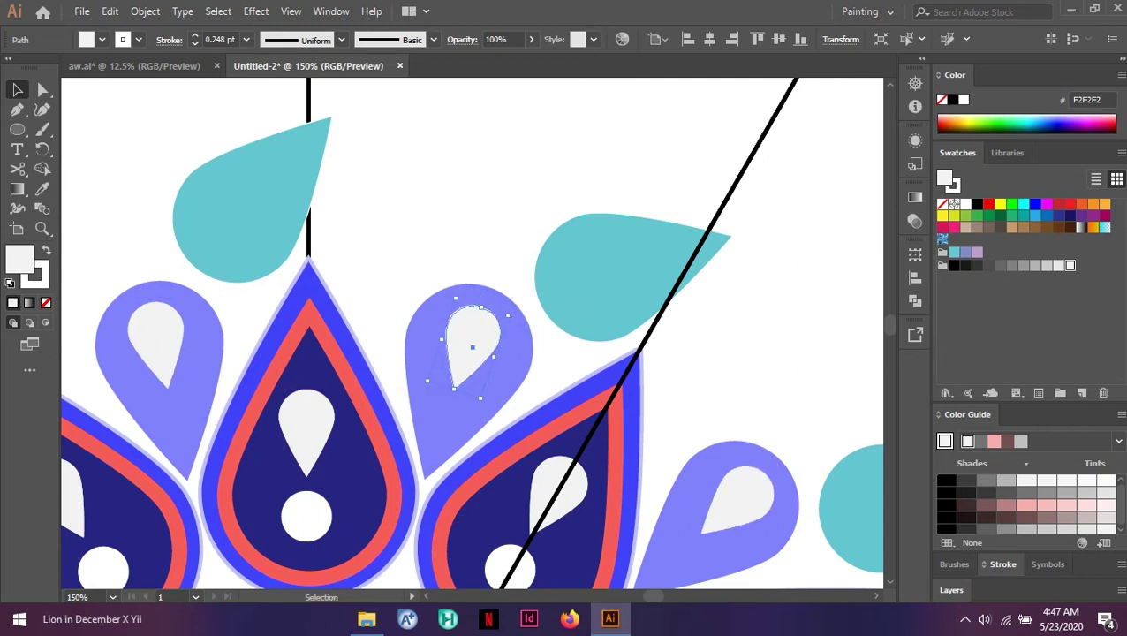
{"action": "key", "text": "ctrl+shift+a"}
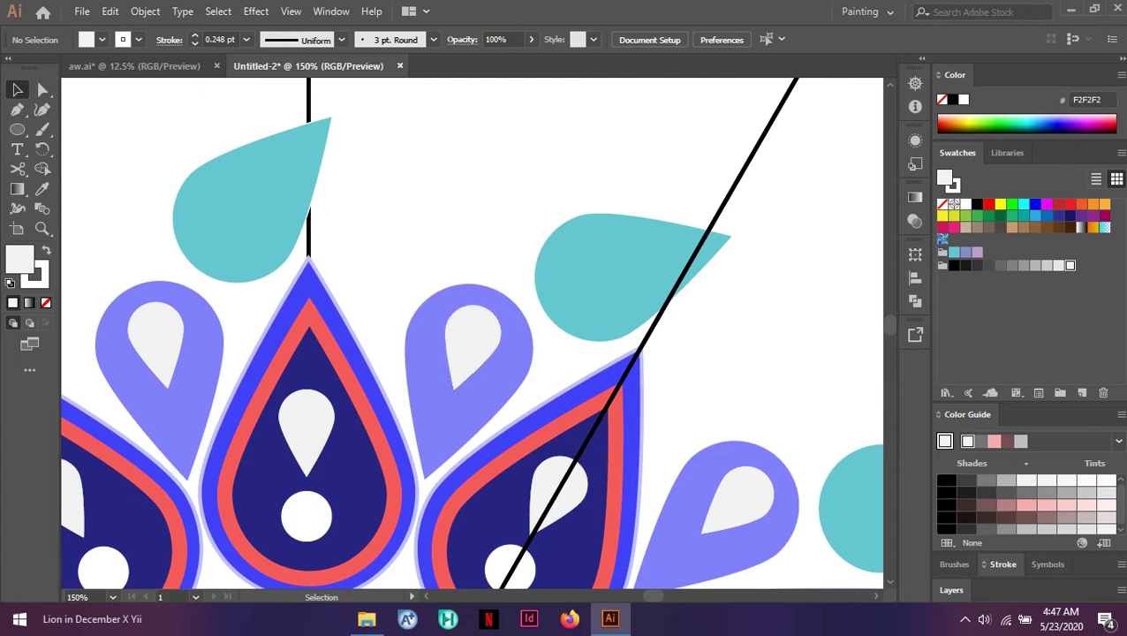
Examine the off-white teardrop's placement inside the light purple one up close, and review the whole mandala
{"action": "left_click", "coordinate": [473, 348]}
{"action": "key", "text": "ctrl+plus"}
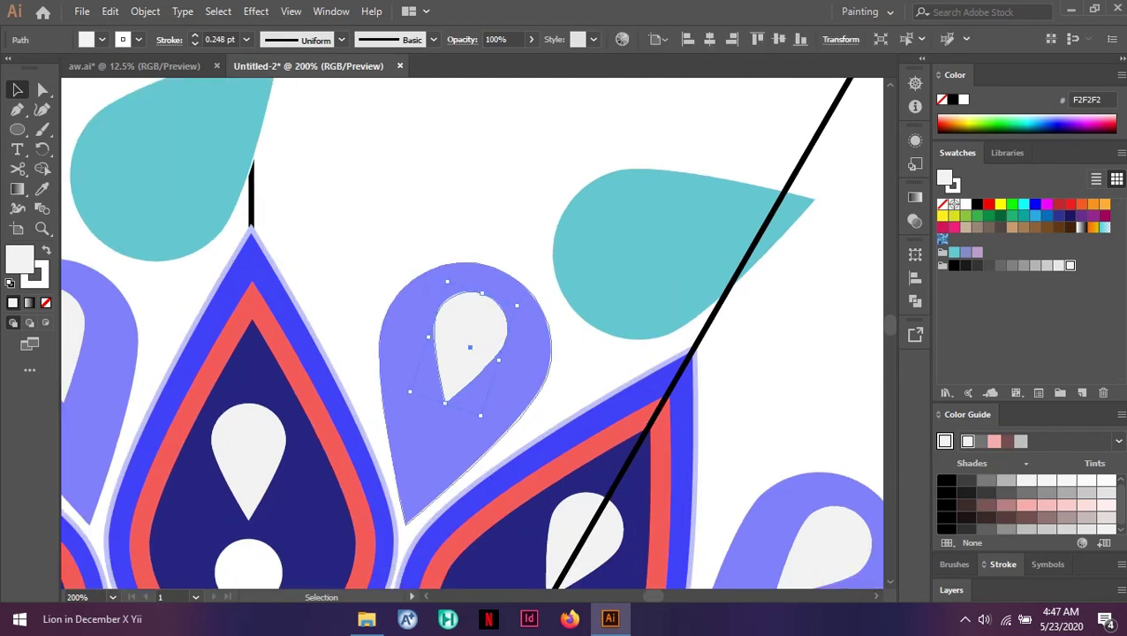
{"action": "key", "text": "ctrl+plus"}
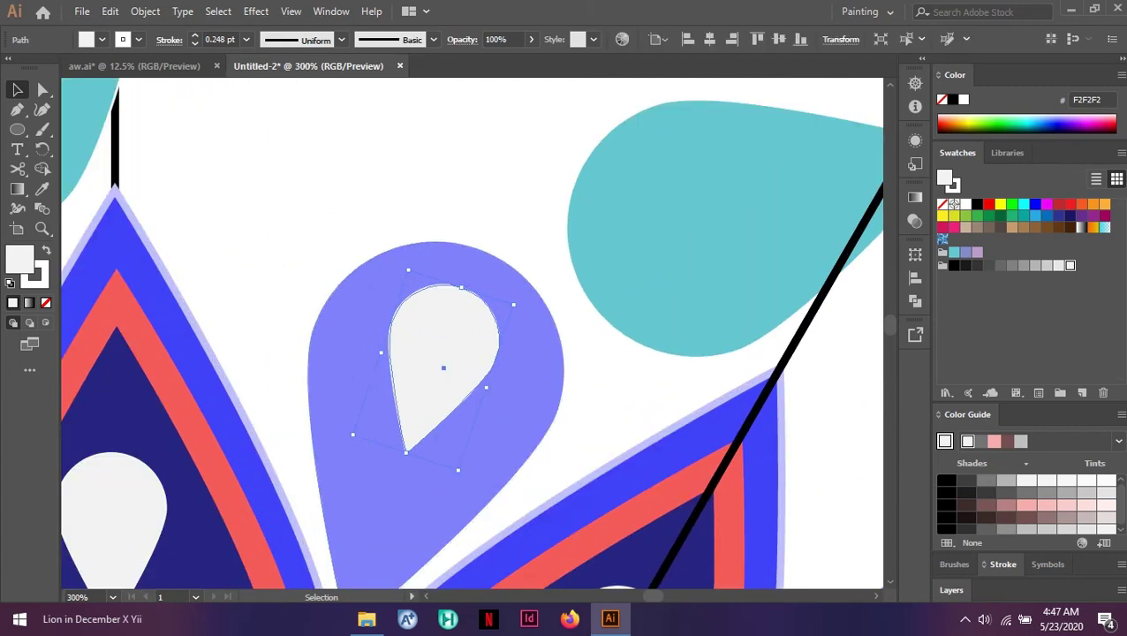
{"action": "key", "text": "ctrl+shift+a"}
{"action": "key", "text": "ctrl+minus"}
{"action": "key", "text": "ctrl+minus"}
{"action": "key", "text": "ctrl+minus"}
{"action": "key", "text": "ctrl+minus"}
{"action": "scroll", "coordinate": [457, 389], "scroll_direction": "down", "scroll_amount": 4}
{"action": "scroll", "coordinate": [457, 388], "scroll_direction": "up", "scroll_amount": 5}
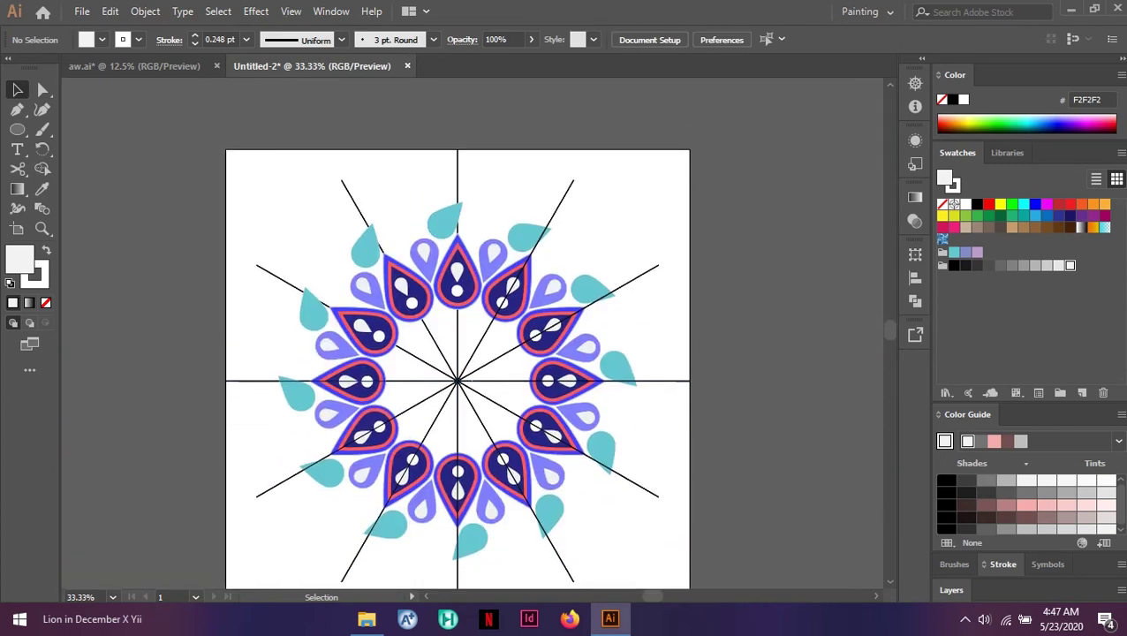
Duplicate the top teal teardrop and place the copy inside the petal ring, beside the vertical guide line below the top petal
{"action": "key", "text": "ctrl+plus"}
{"action": "key", "text": "ctrl+plus"}
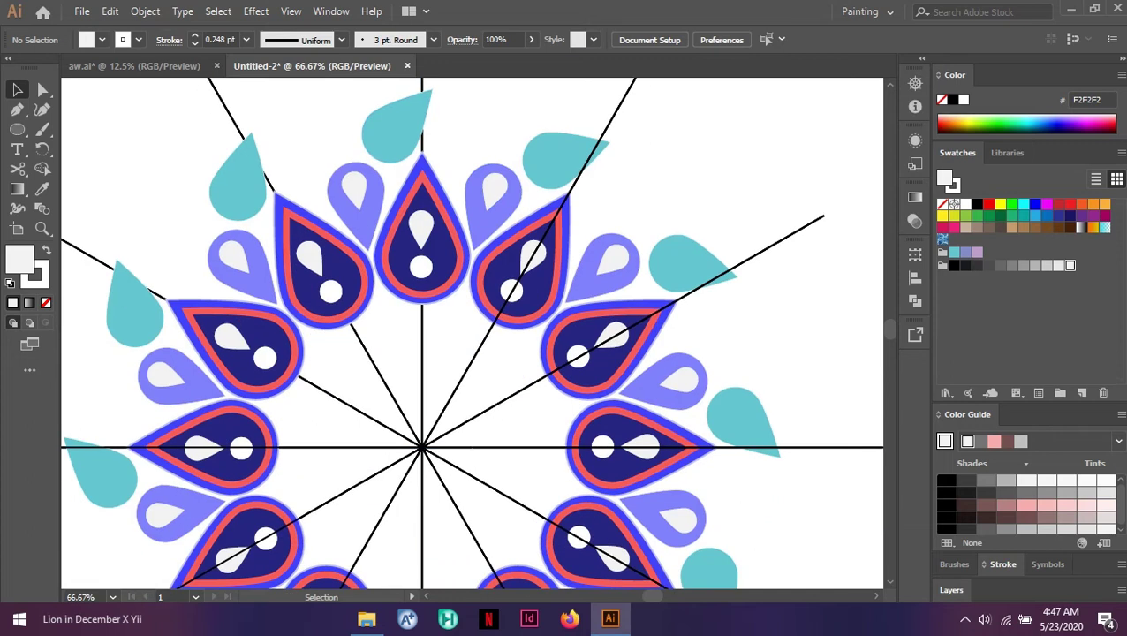
{"action": "scroll", "coordinate": [471, 333], "scroll_direction": "down", "scroll_amount": 2}
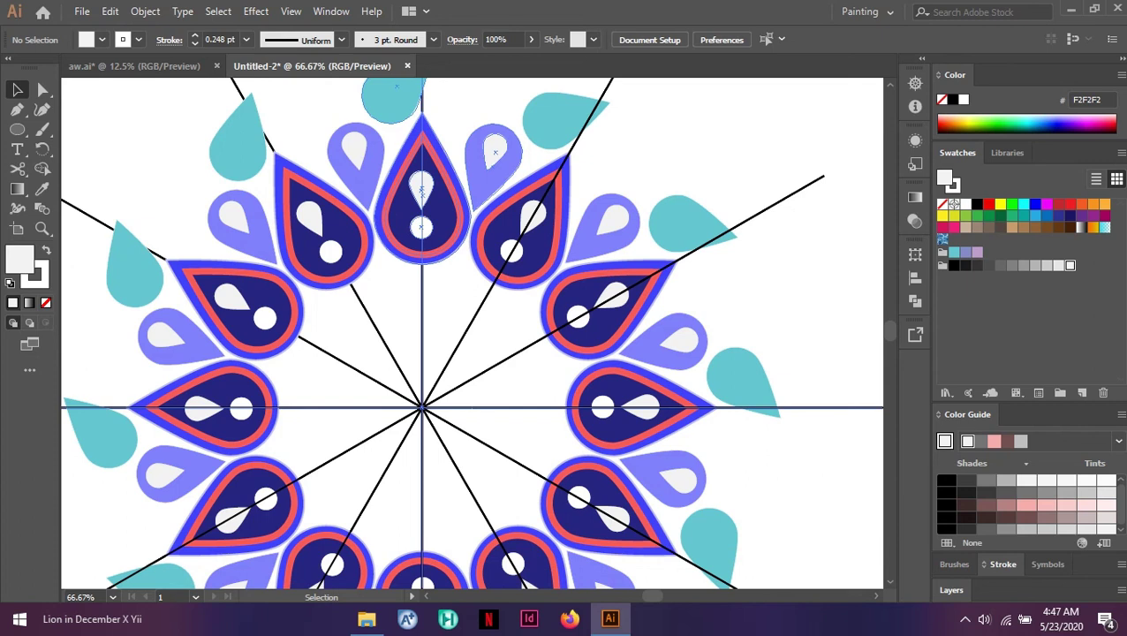
{"action": "scroll", "coordinate": [471, 333], "scroll_direction": "up", "scroll_amount": 3}
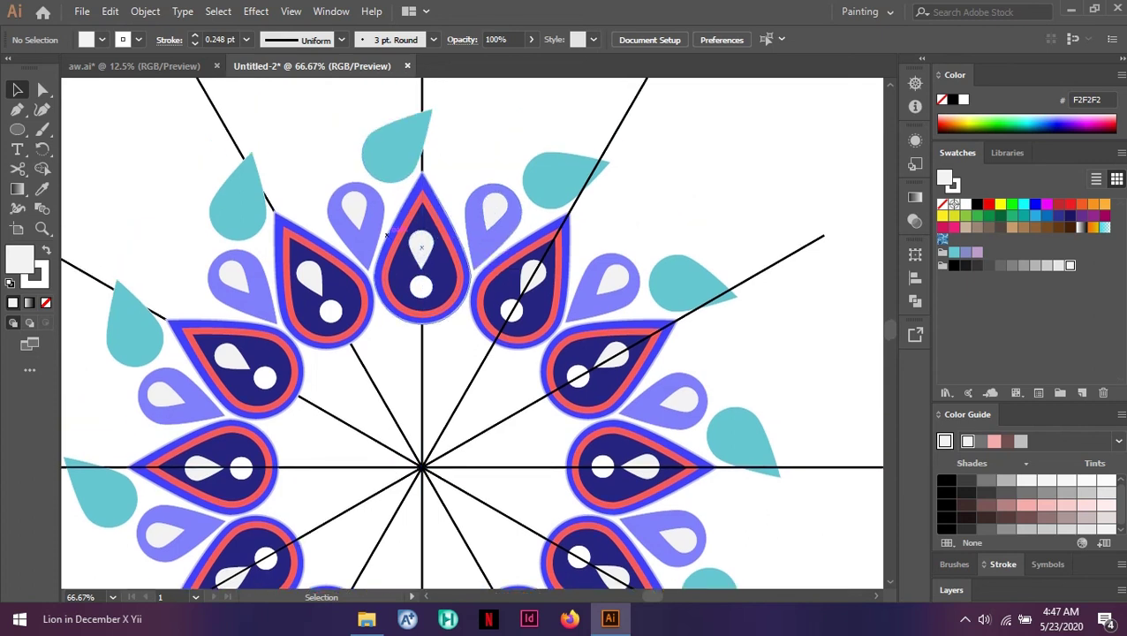
{"action": "scroll", "coordinate": [441, 265], "scroll_direction": "down", "scroll_amount": 2}
{"action": "scroll", "coordinate": [442, 265], "scroll_direction": "up", "scroll_amount": 1}
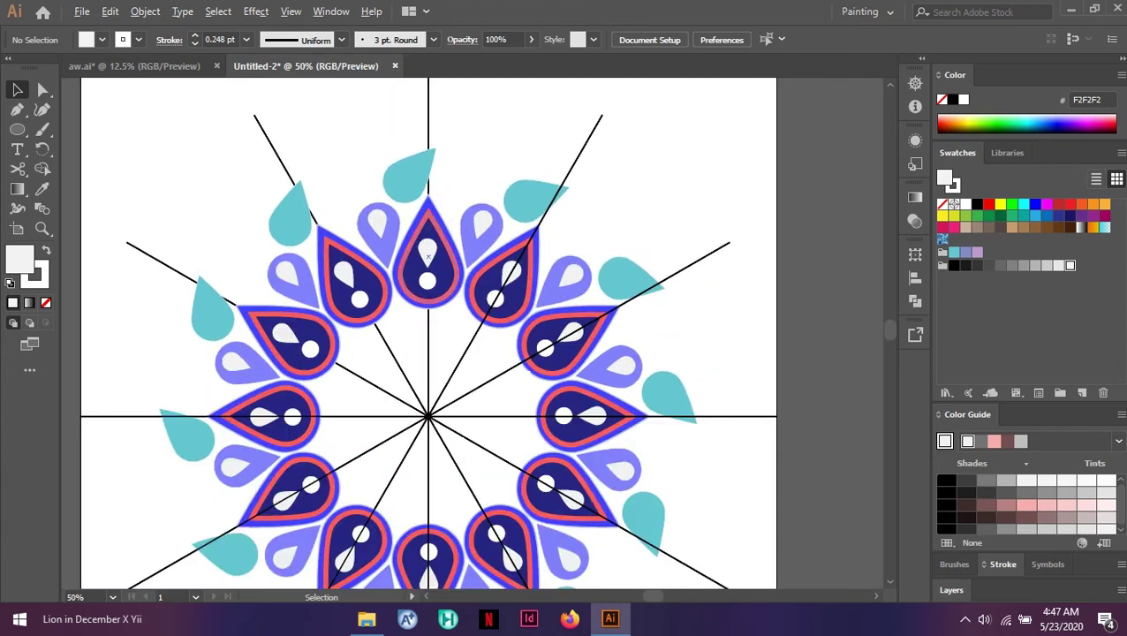
{"action": "left_click", "coordinate": [409, 175]}
{"action": "left_click_drag", "start_coordinate": [409, 175], "coordinate": [473, 333]}
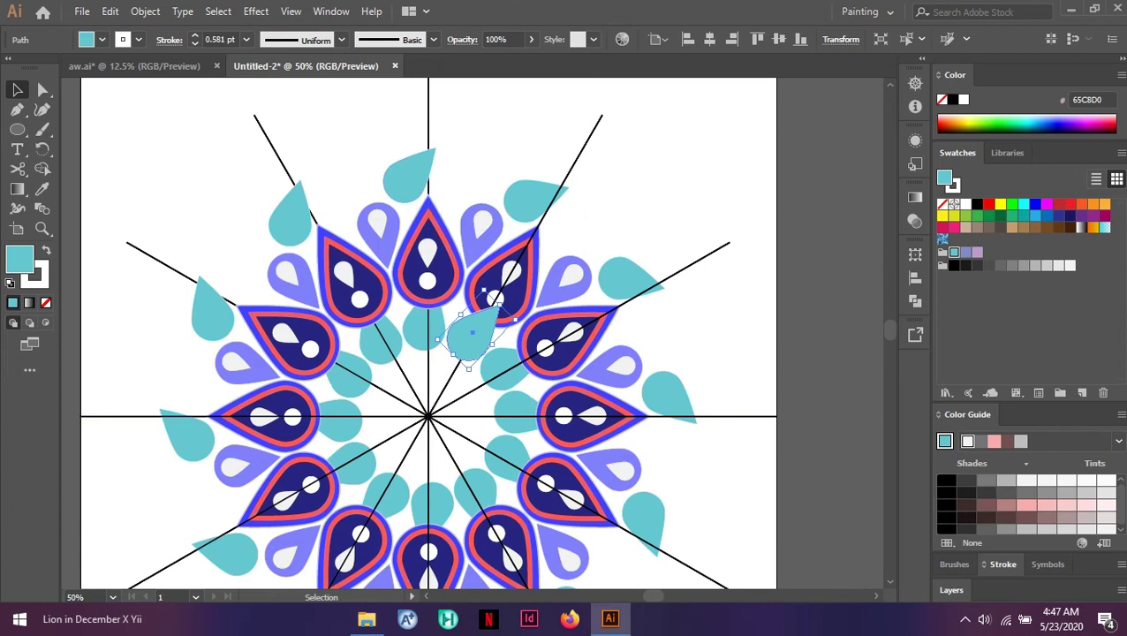
Try to send the inner teal teardrop to the back of the stacking order
{"action": "right_click", "coordinate": [489, 260]}
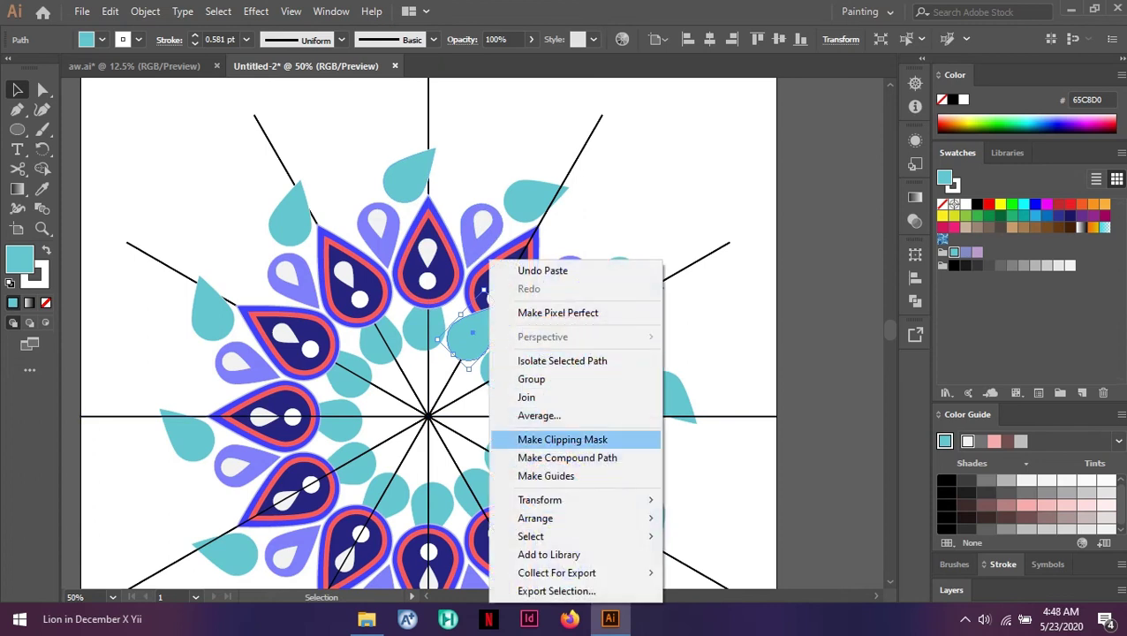
{"action": "mouse_move", "coordinate": [565, 518]}
{"action": "left_click", "coordinate": [719, 554]}
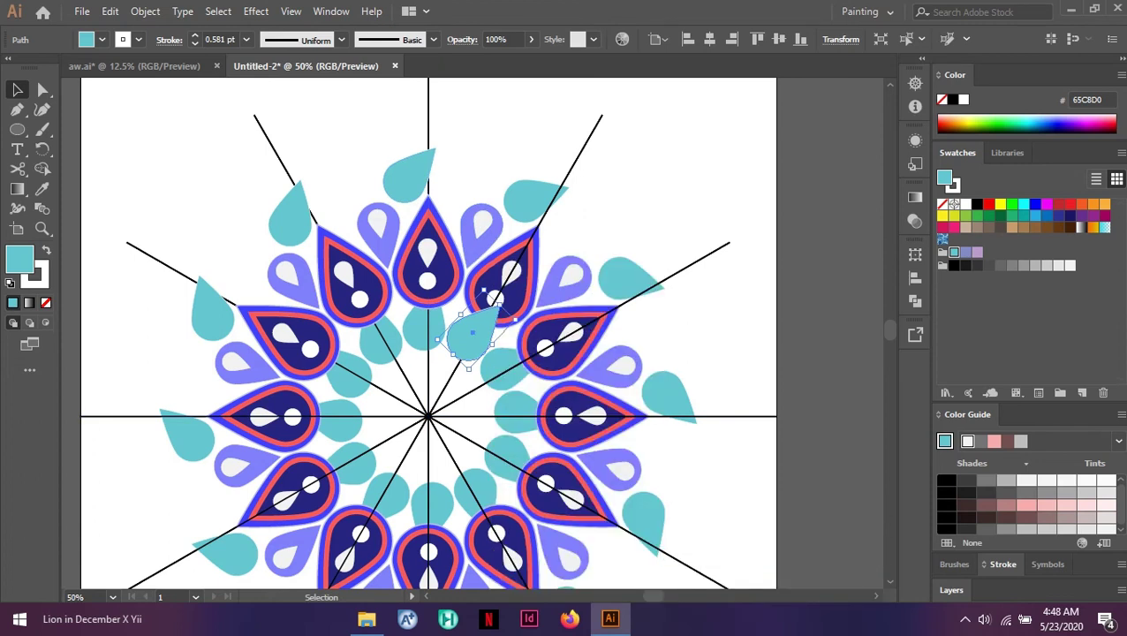
{"action": "left_click", "coordinate": [584, 213]}
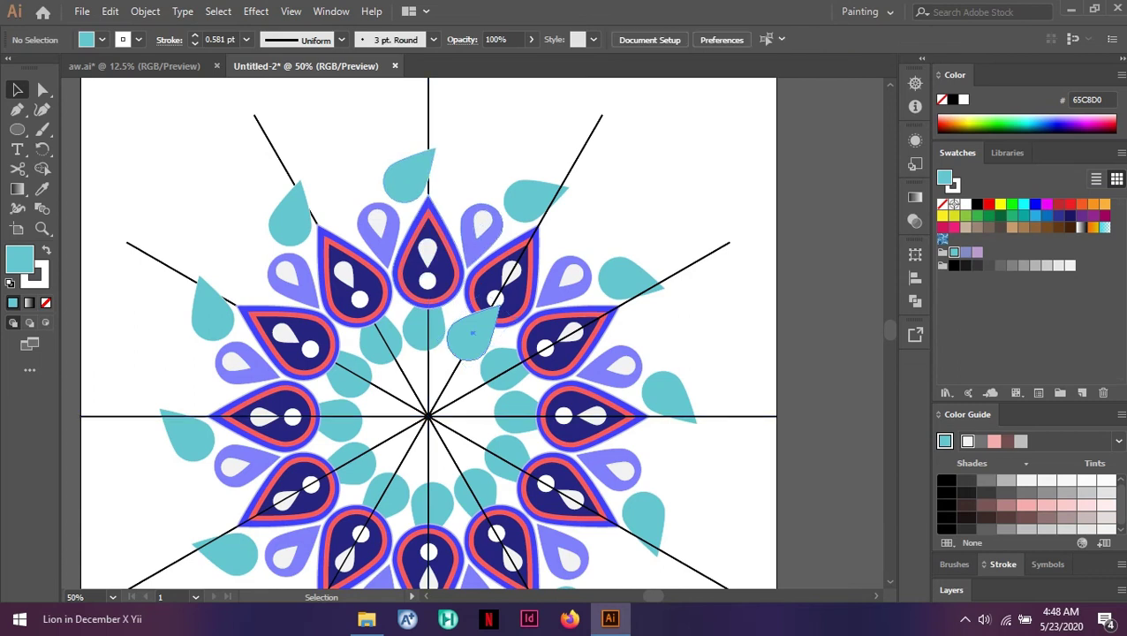
{"action": "right_click", "coordinate": [478, 347]}
{"action": "mouse_move", "coordinate": [530, 262]}
{"action": "left_click", "coordinate": [707, 316]}
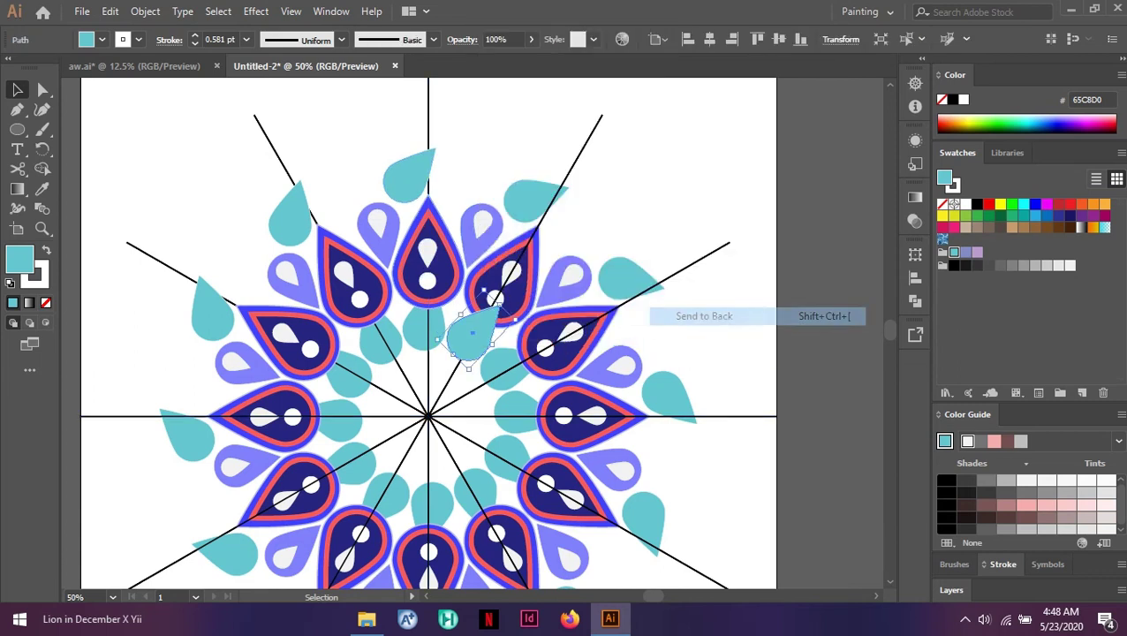
{"action": "left_click", "coordinate": [582, 247]}
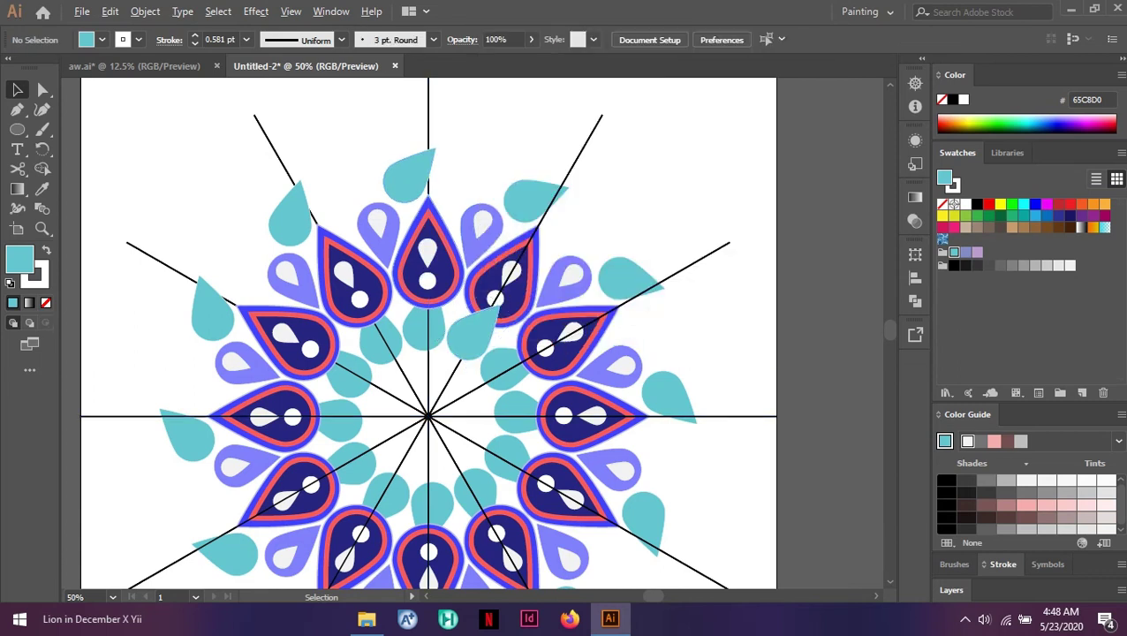
Move the inner teal teardrop onto the vertical guide line directly beneath the top petal
{"action": "scroll", "coordinate": [582, 247], "scroll_direction": "up", "scroll_amount": 3}
{"action": "scroll", "coordinate": [472, 333], "scroll_direction": "left", "scroll_amount": 3}
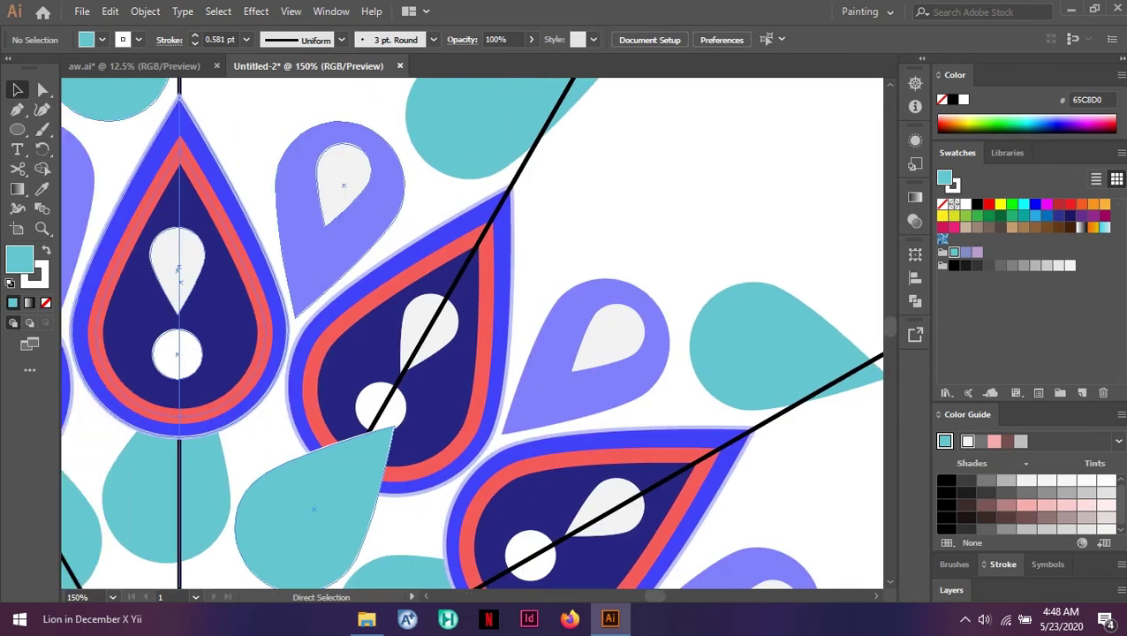
{"action": "scroll", "coordinate": [471, 333], "scroll_direction": "down", "scroll_amount": 4}
{"action": "left_click_drag", "start_coordinate": [355, 453], "coordinate": [241, 471]}
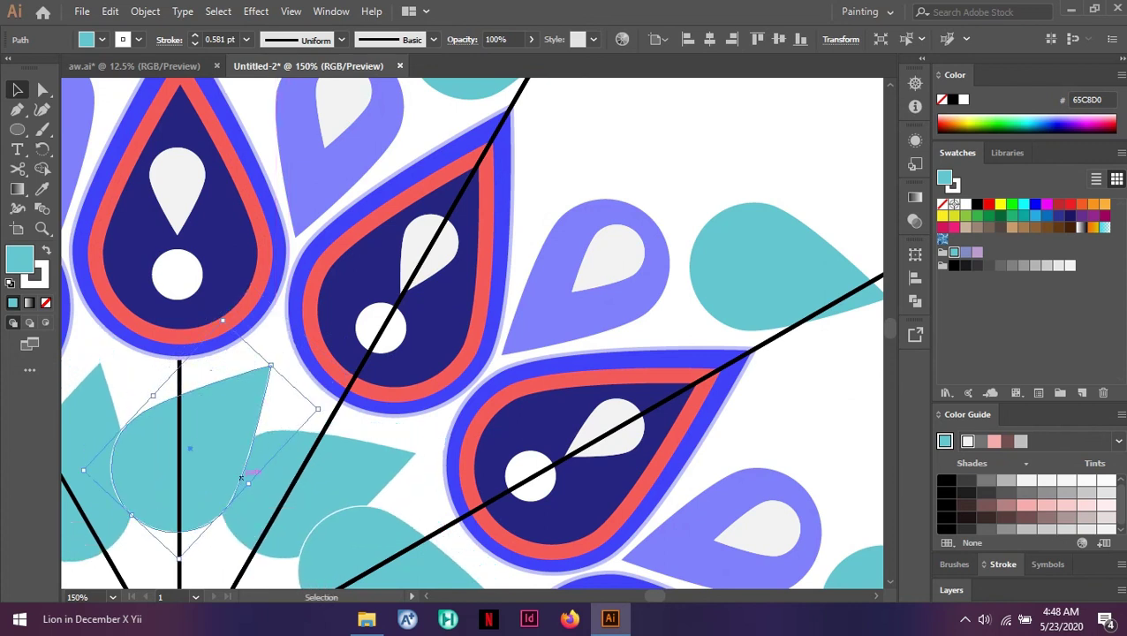
Set the inner teal teardrop's white stroke weight to 5 pt
{"action": "scroll", "coordinate": [243, 473], "scroll_direction": "down", "scroll_amount": 3}
{"action": "left_click", "coordinate": [1003, 564]}
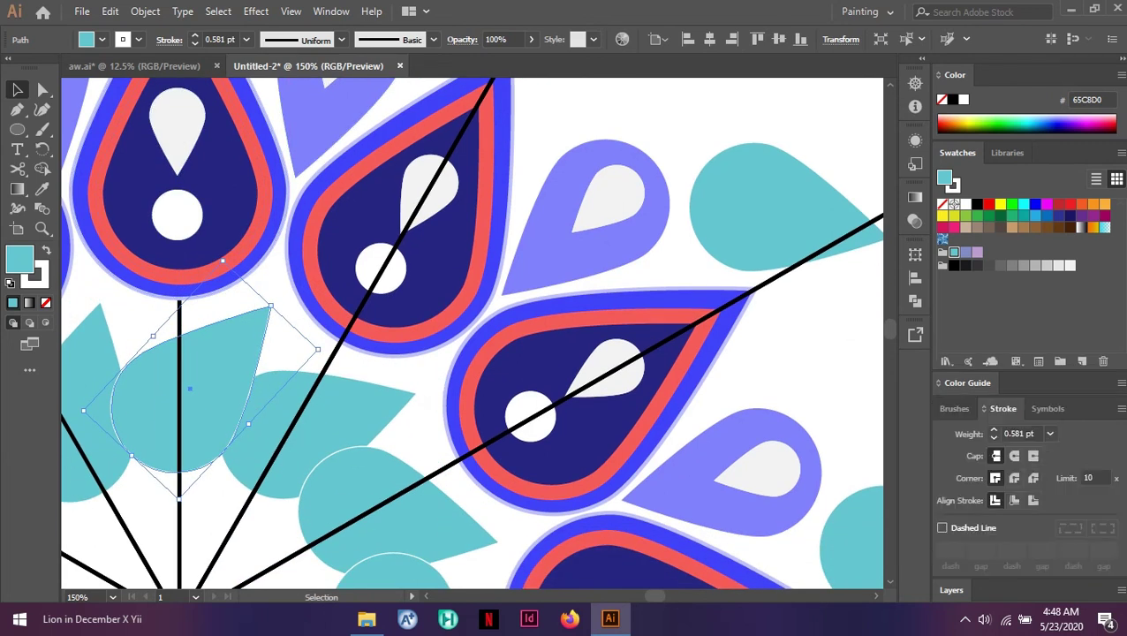
{"action": "left_click", "coordinate": [994, 430]}
{"action": "left_click", "coordinate": [994, 430]}
{"action": "left_click", "coordinate": [994, 430]}
{"action": "left_click", "coordinate": [994, 430]}
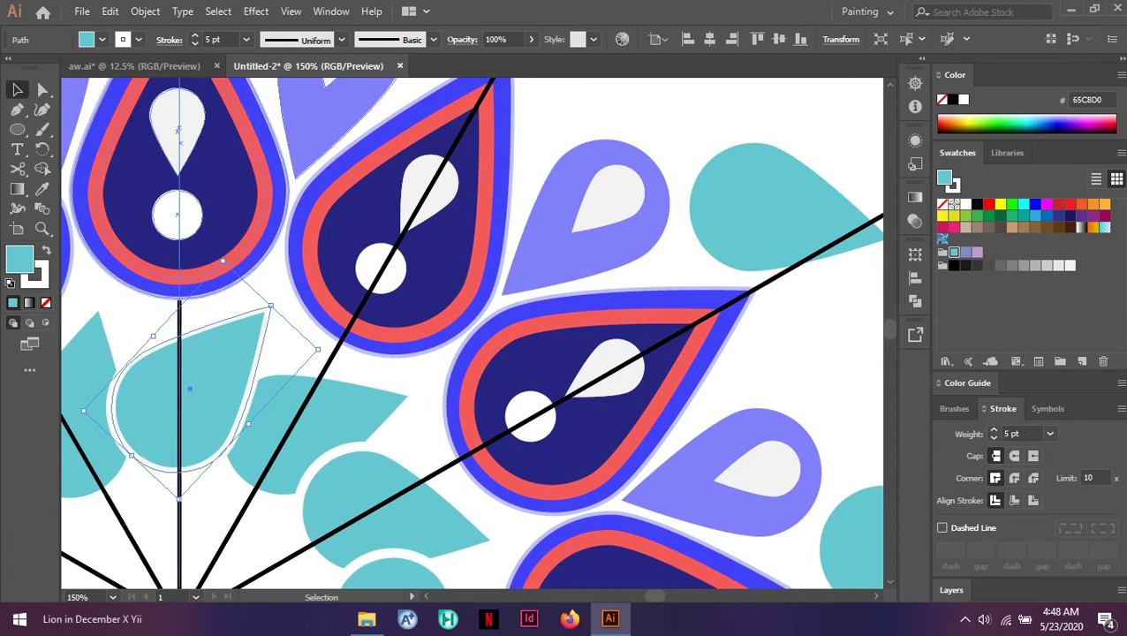
{"action": "key", "text": "ctrl+minus"}
{"action": "key", "text": "ctrl+minus"}
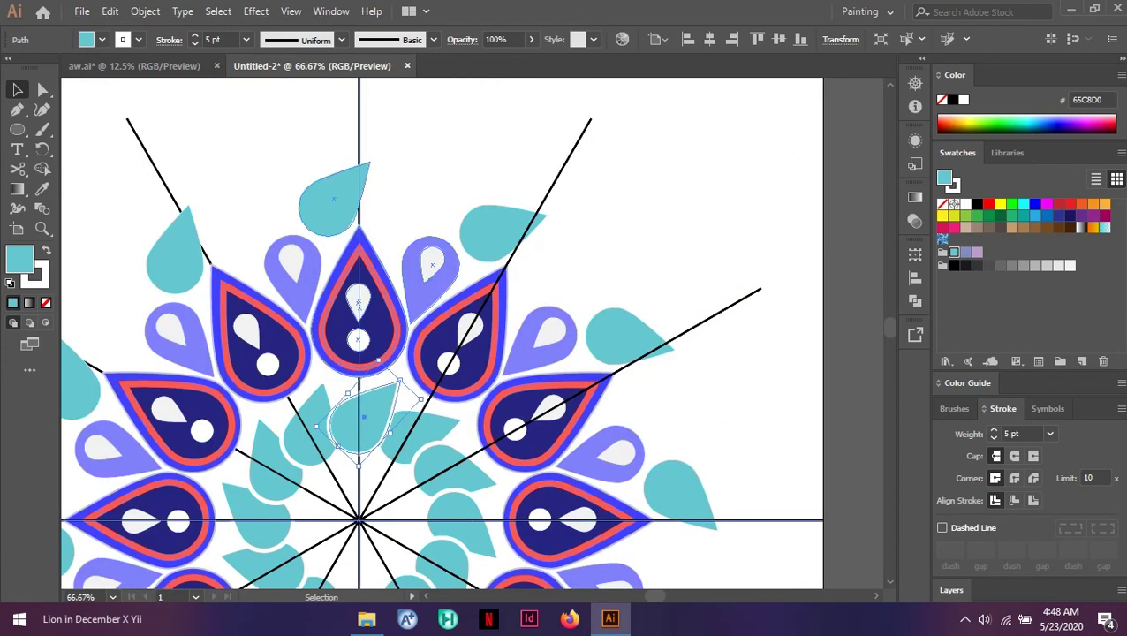
{"action": "key", "text": "ctrl+shift+a"}
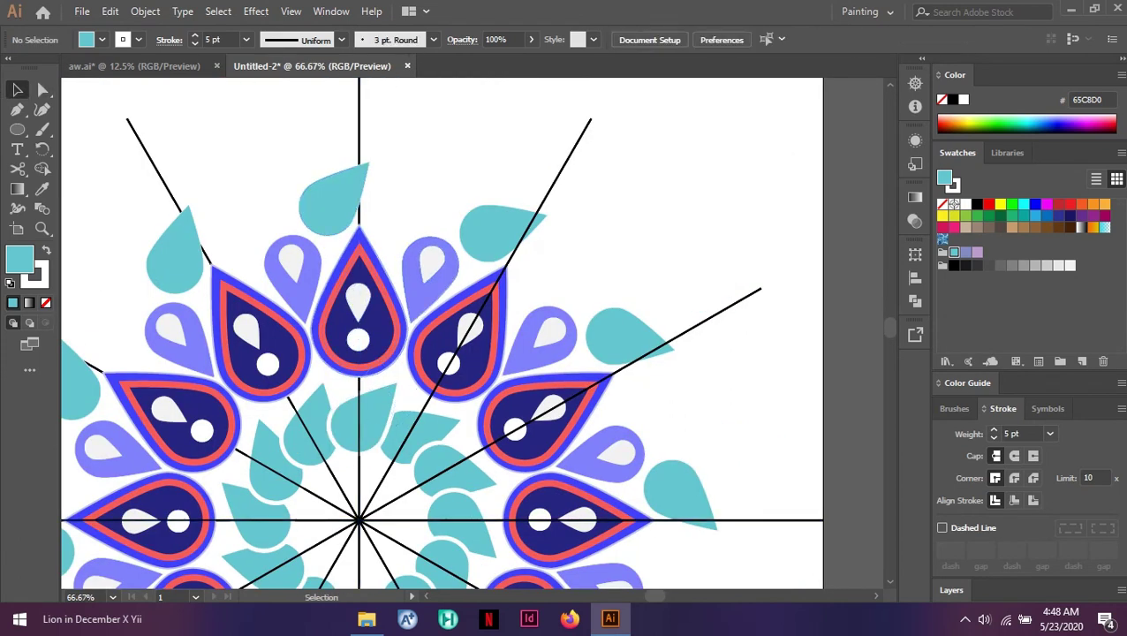
Examine the inner ring of teal teardrops up close and in relation to the whole mandala
{"action": "key", "text": "ctrl+plus"}
{"action": "key", "text": "ctrl+plus"}
{"action": "key", "text": "ctrl+minus"}
{"action": "key", "text": "ctrl+minus"}
{"action": "key", "text": "ctrl+minus"}
{"action": "key", "text": "a"}
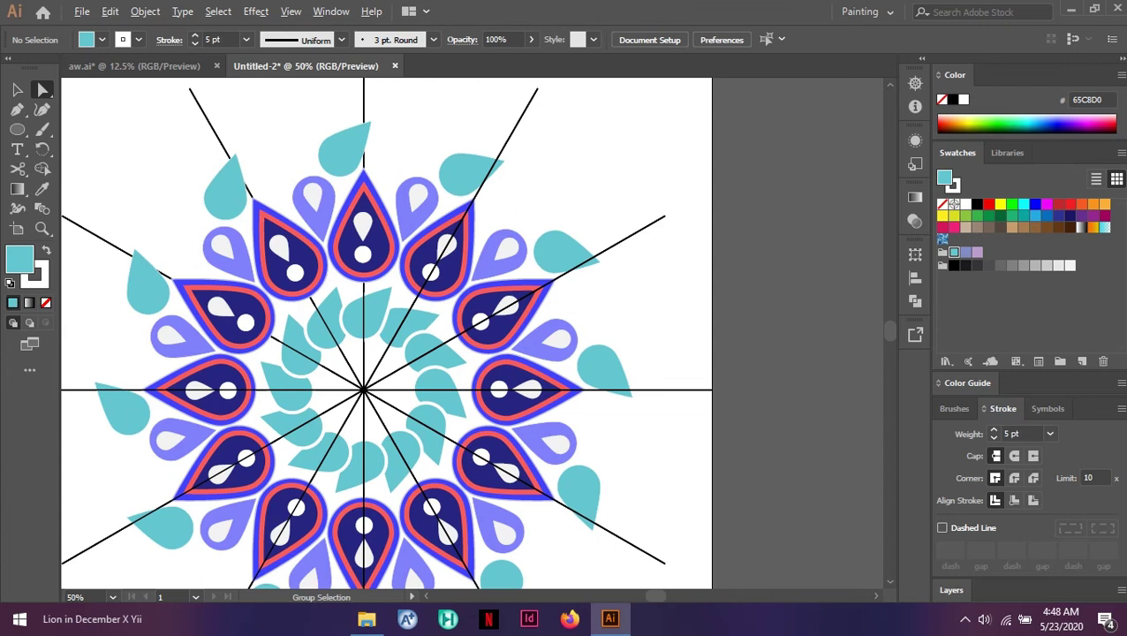
{"action": "scroll", "coordinate": [785, 293], "scroll_direction": "down", "scroll_amount": 4}
{"action": "scroll", "coordinate": [784, 293], "scroll_direction": "up", "scroll_amount": 3}
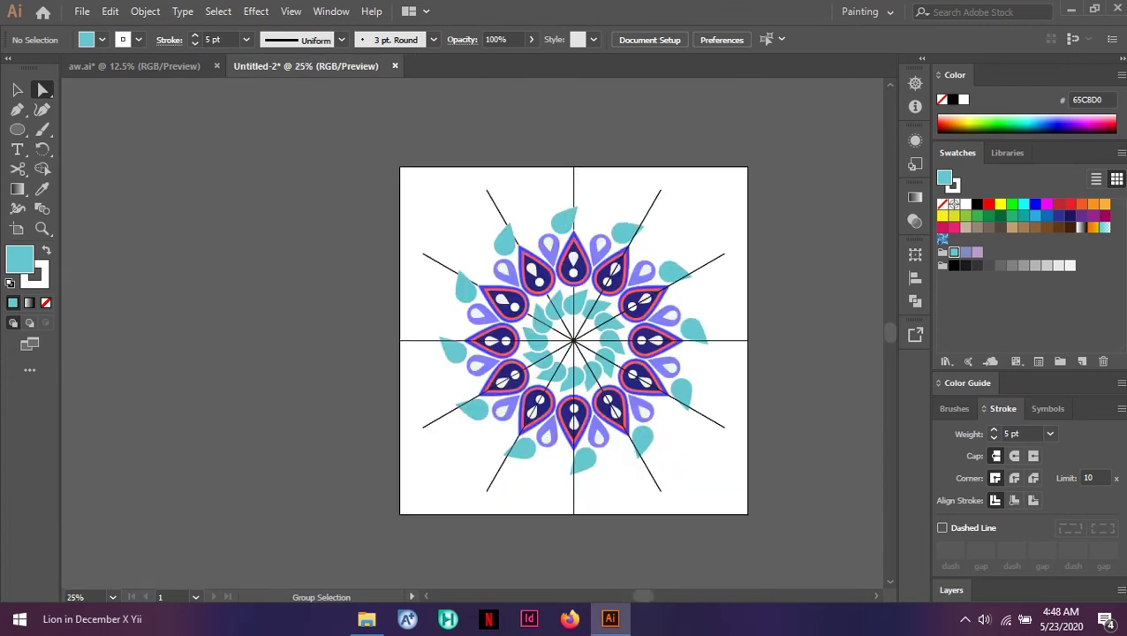
{"action": "scroll", "coordinate": [657, 309], "scroll_direction": "up", "scroll_amount": 1}
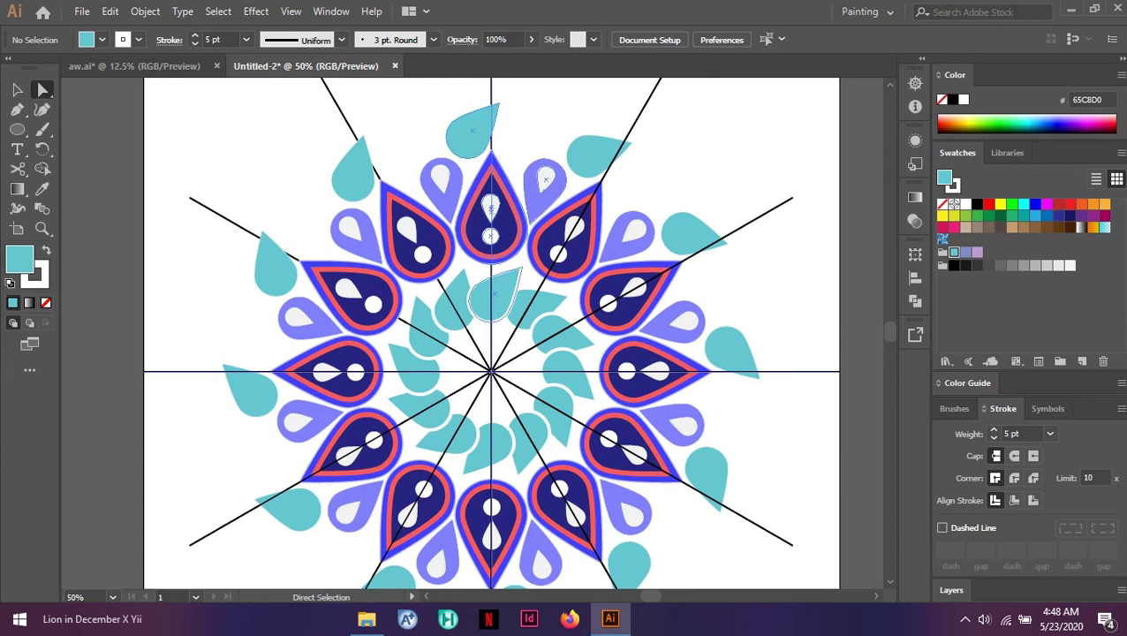
Try to duplicate the top petal's shapes and the neighbouring light purple teardrop into the mandala's centre, and undo the paste
{"action": "left_click", "coordinate": [540, 188]}
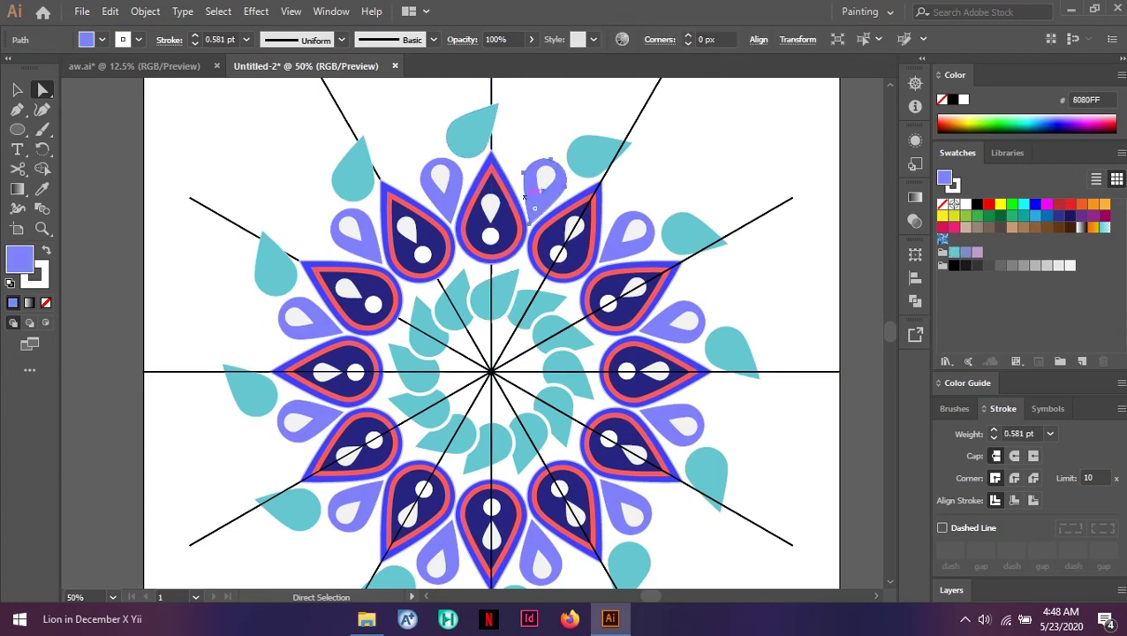
{"action": "left_click", "coordinate": [490, 206], "text": "shift"}
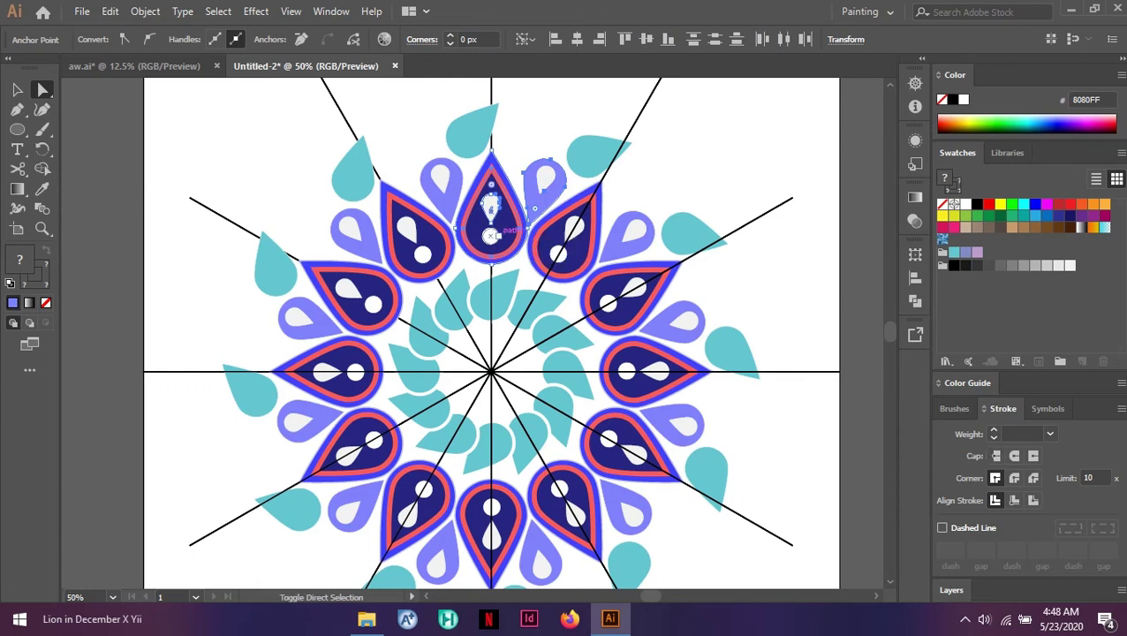
{"action": "key", "text": "v"}
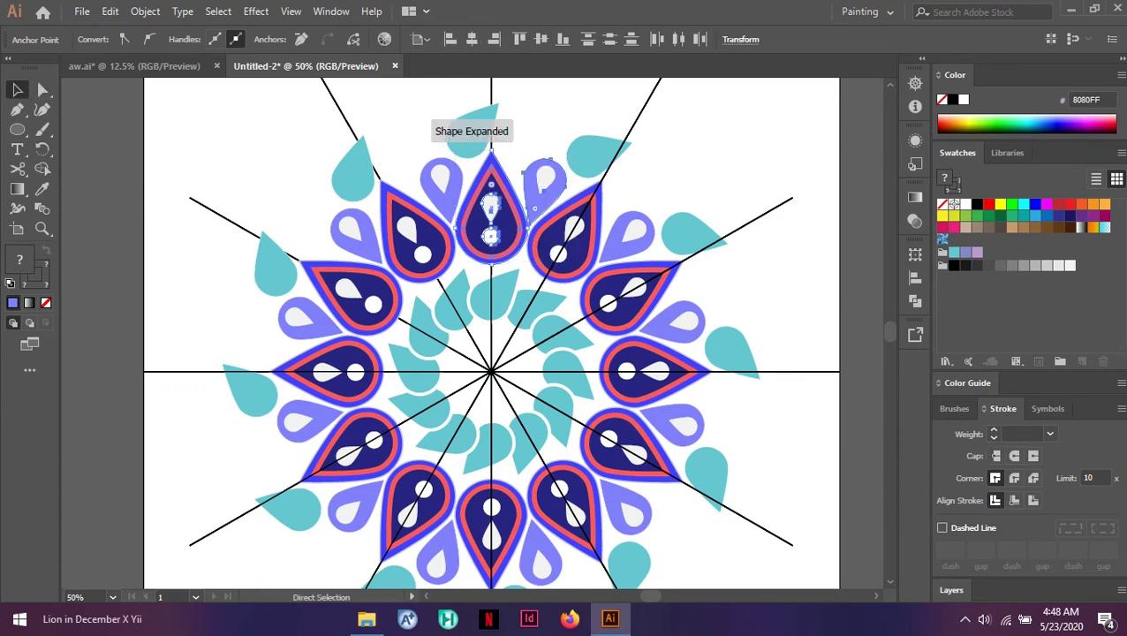
{"action": "left_click_drag", "start_coordinate": [545, 183], "coordinate": [505, 311]}
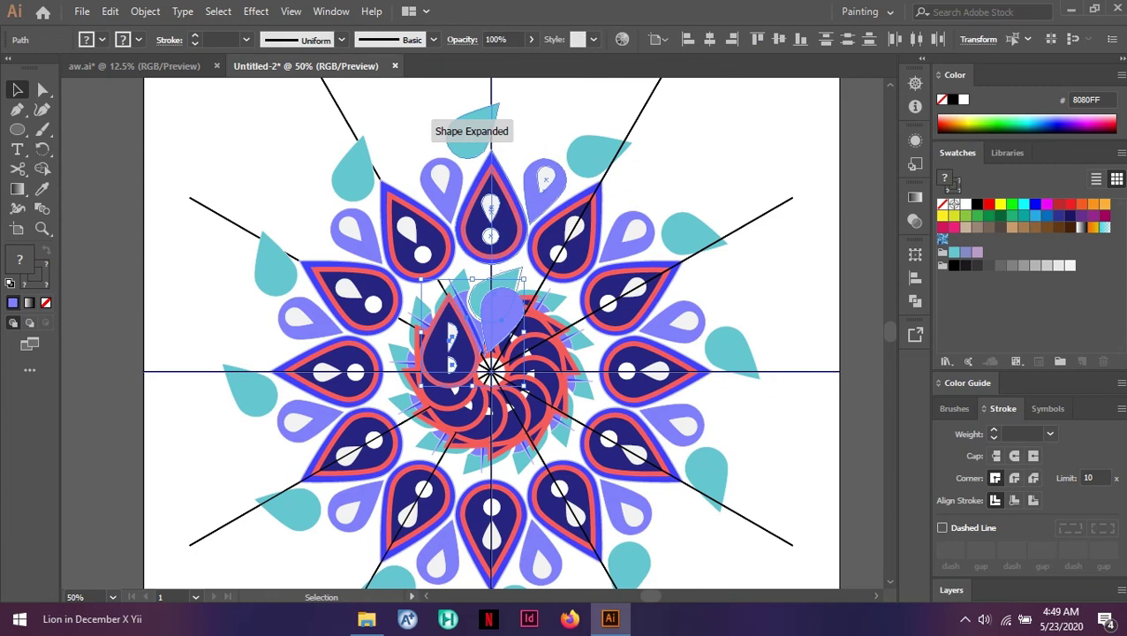
{"action": "key", "text": "a"}
{"action": "key", "text": "ctrl+z"}
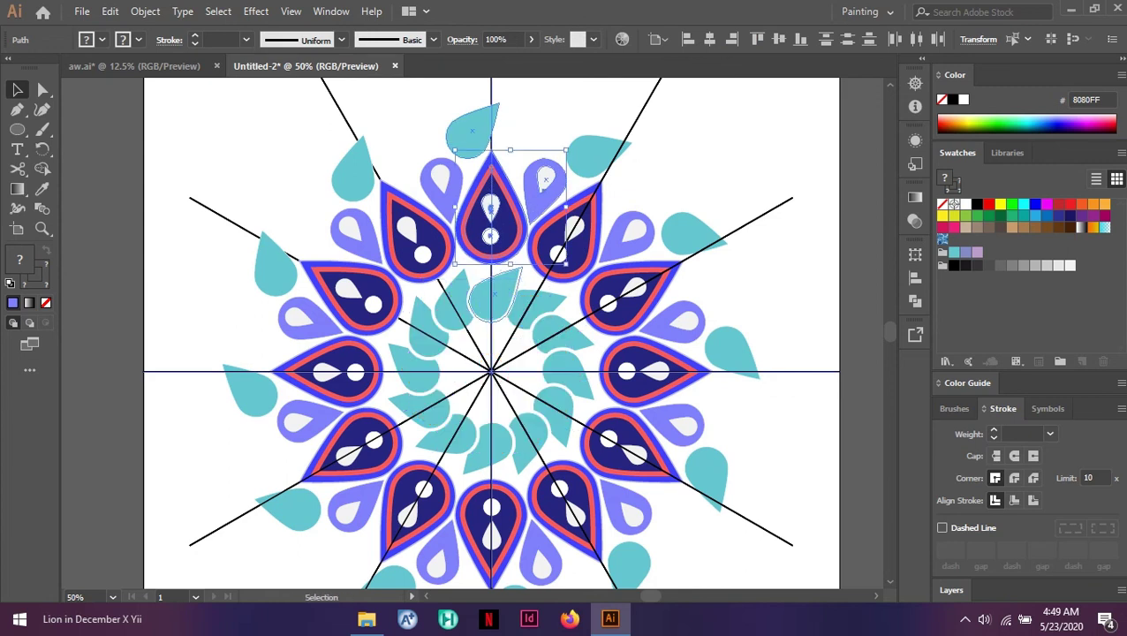
Try to paste the copied petal shapes directly over the originals at the top petal
{"action": "left_click", "coordinate": [110, 11]}
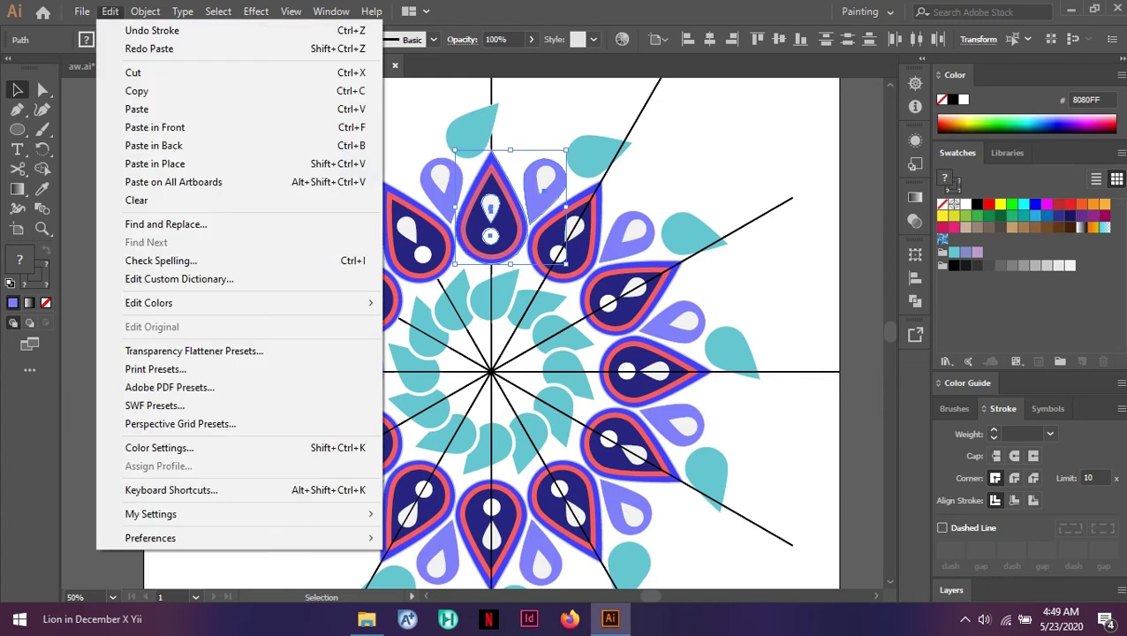
{"action": "left_click", "coordinate": [177, 153]}
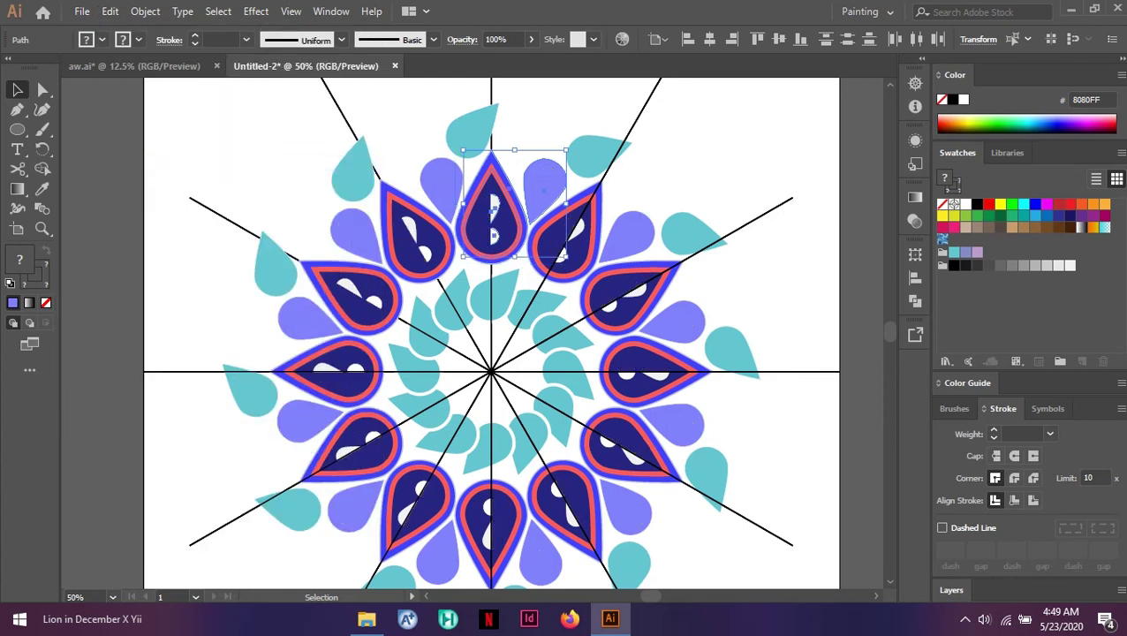
{"action": "key", "text": "ctrl+1"}
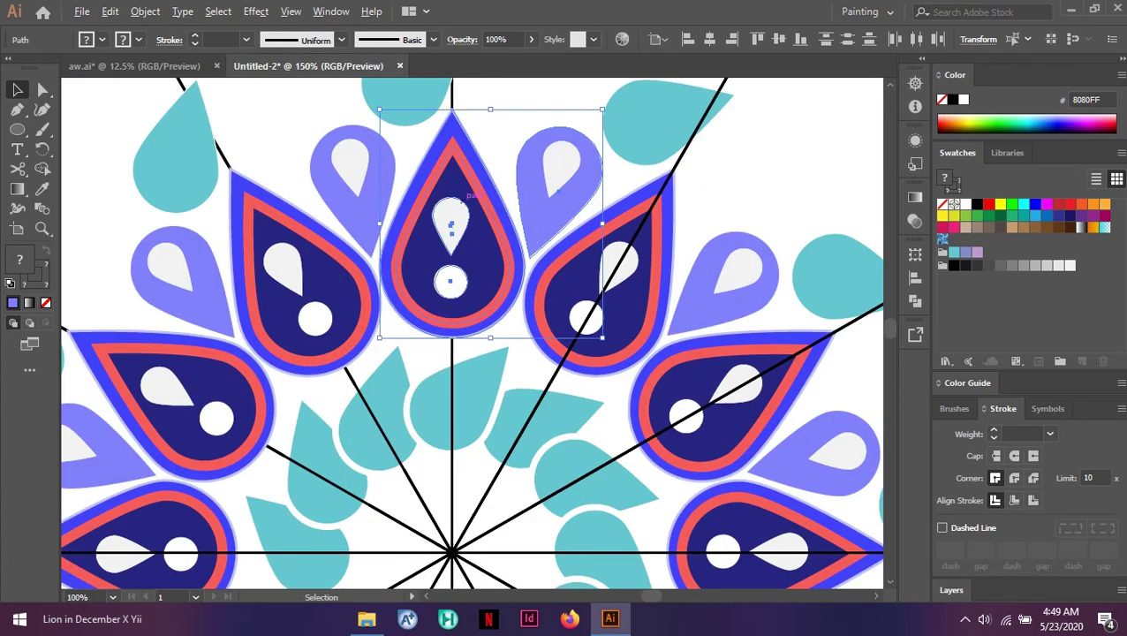
{"action": "scroll", "coordinate": [466, 193], "scroll_direction": "up", "scroll_amount": 1}
{"action": "scroll", "coordinate": [471, 193], "scroll_direction": "up", "scroll_amount": 5}
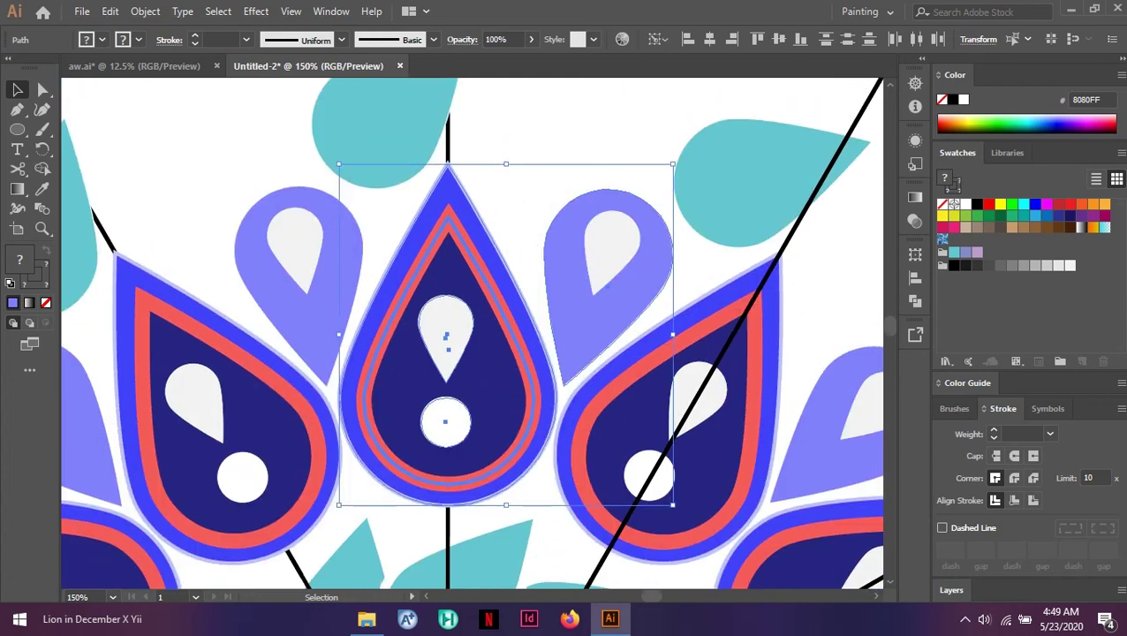
{"action": "left_click", "coordinate": [512, 161]}
{"action": "left_click", "coordinate": [447, 334]}
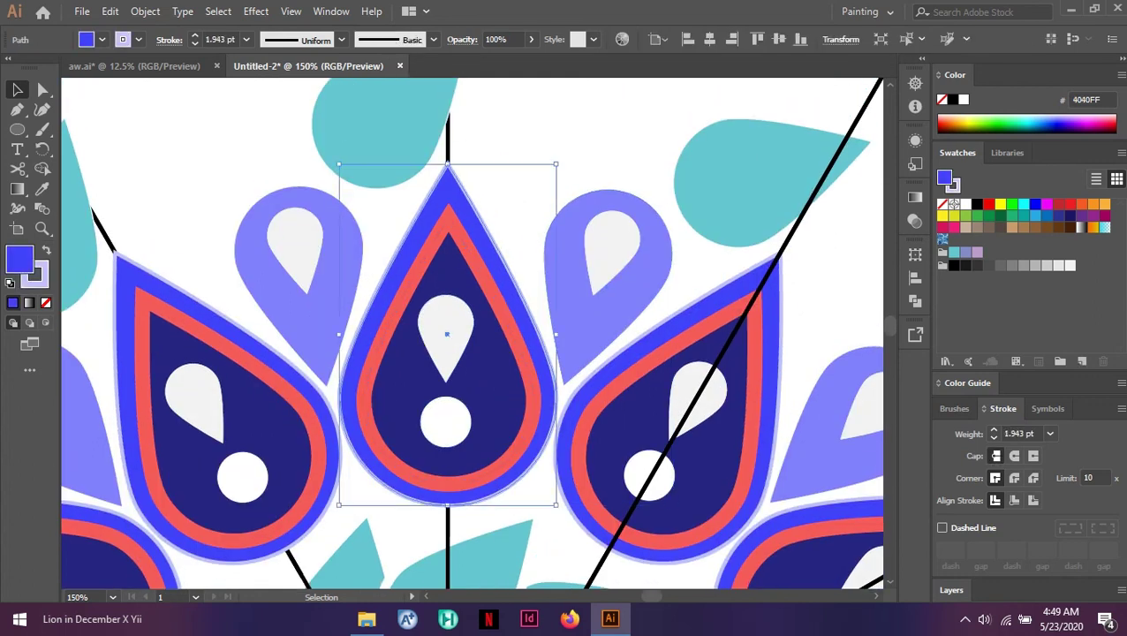
{"action": "left_click", "coordinate": [447, 336], "text": "shift"}
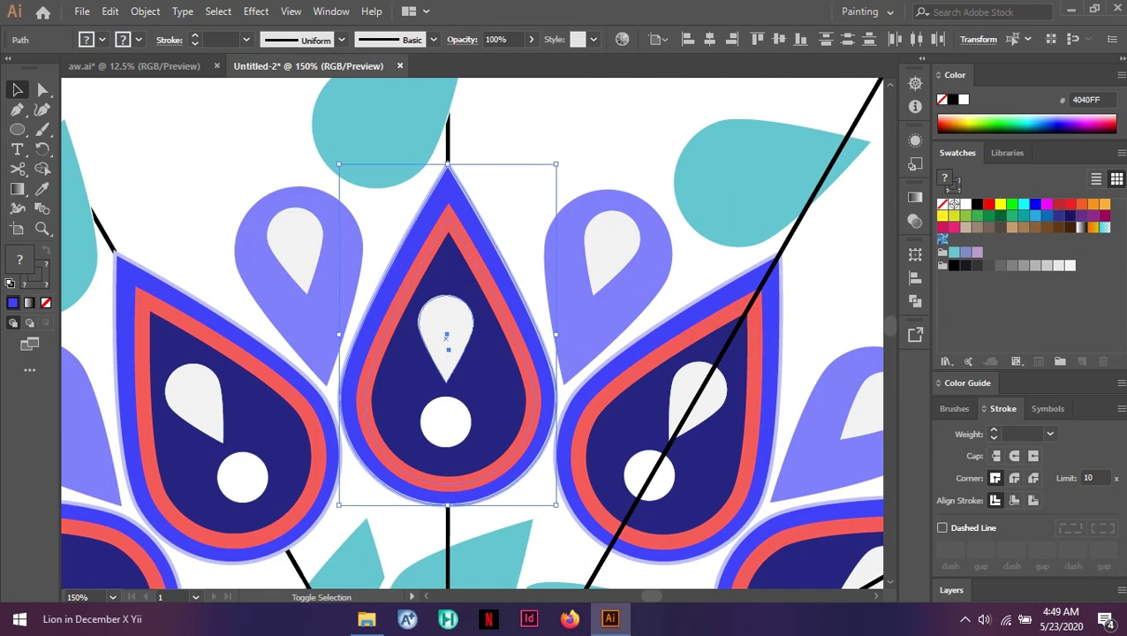
{"action": "left_click", "coordinate": [446, 338], "text": "shift"}
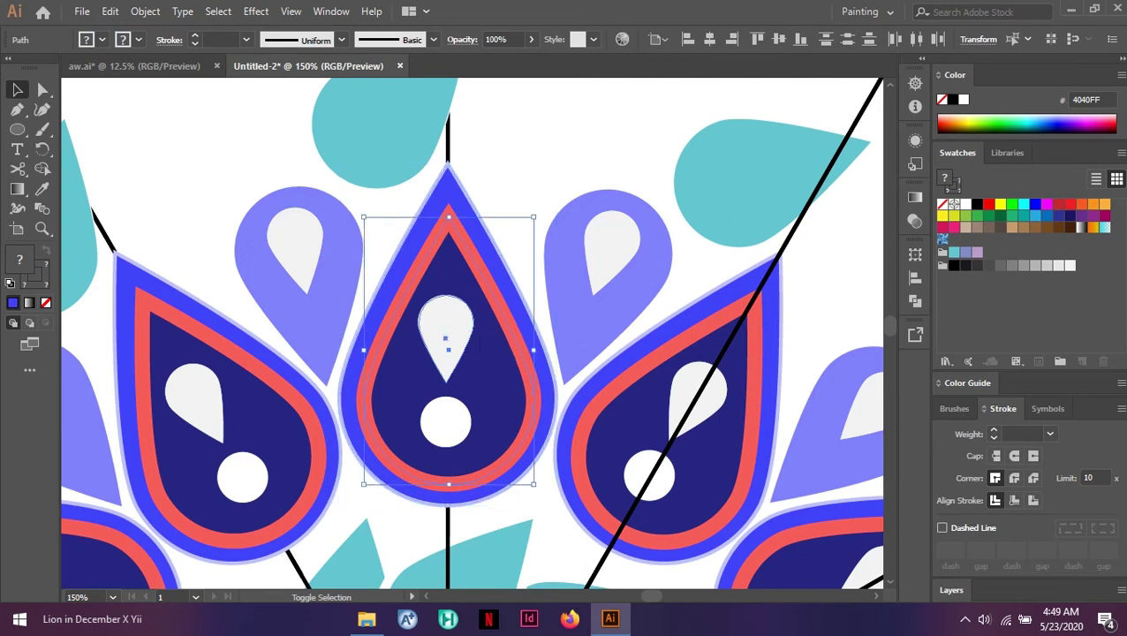
{"action": "left_click", "coordinate": [449, 351], "text": "shift"}
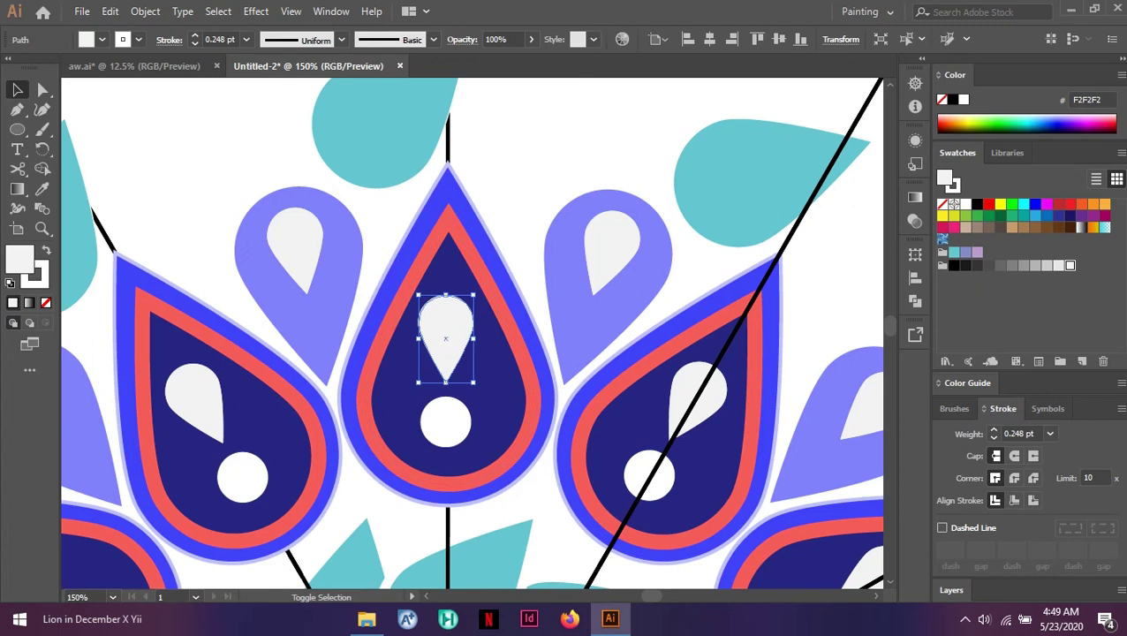
{"action": "left_click", "coordinate": [449, 351], "text": "shift"}
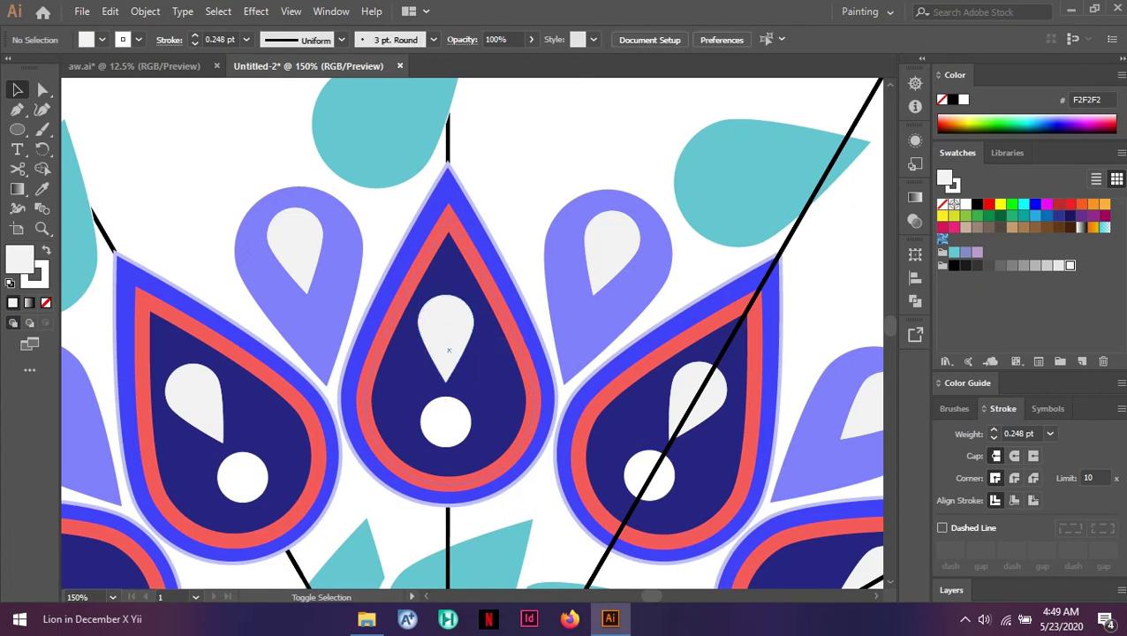
Duplicate the top petal's coloured shapes and the neighbouring light purple teardrop with its white detail in place
{"action": "left_click", "coordinate": [449, 351]}
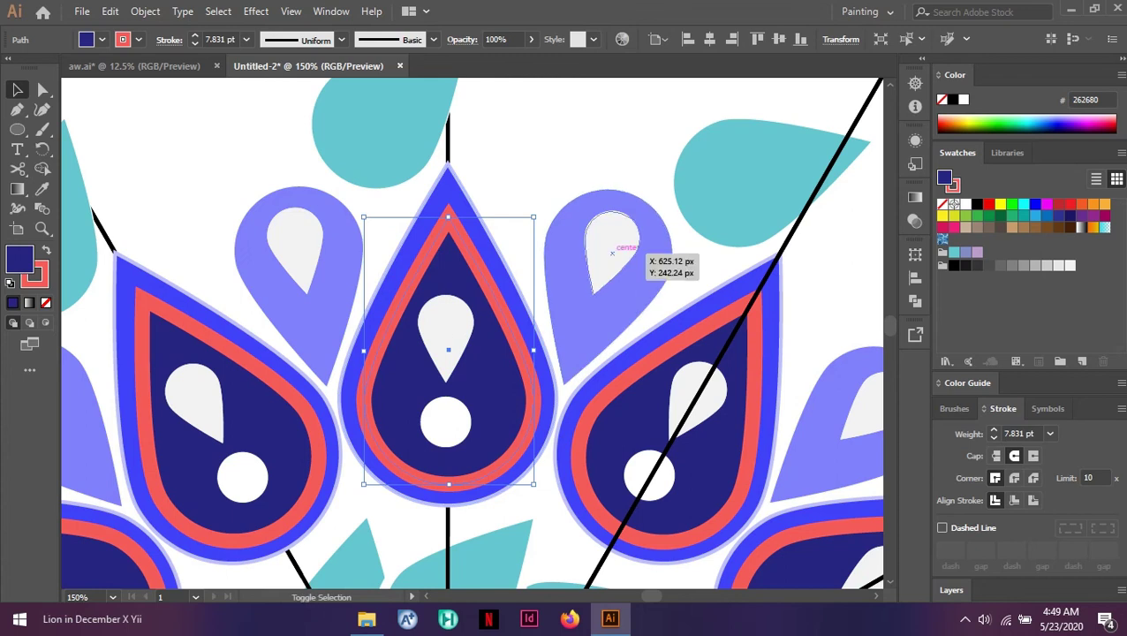
{"action": "left_click", "coordinate": [616, 248], "text": "shift"}
{"action": "left_click", "coordinate": [610, 285], "text": "shift"}
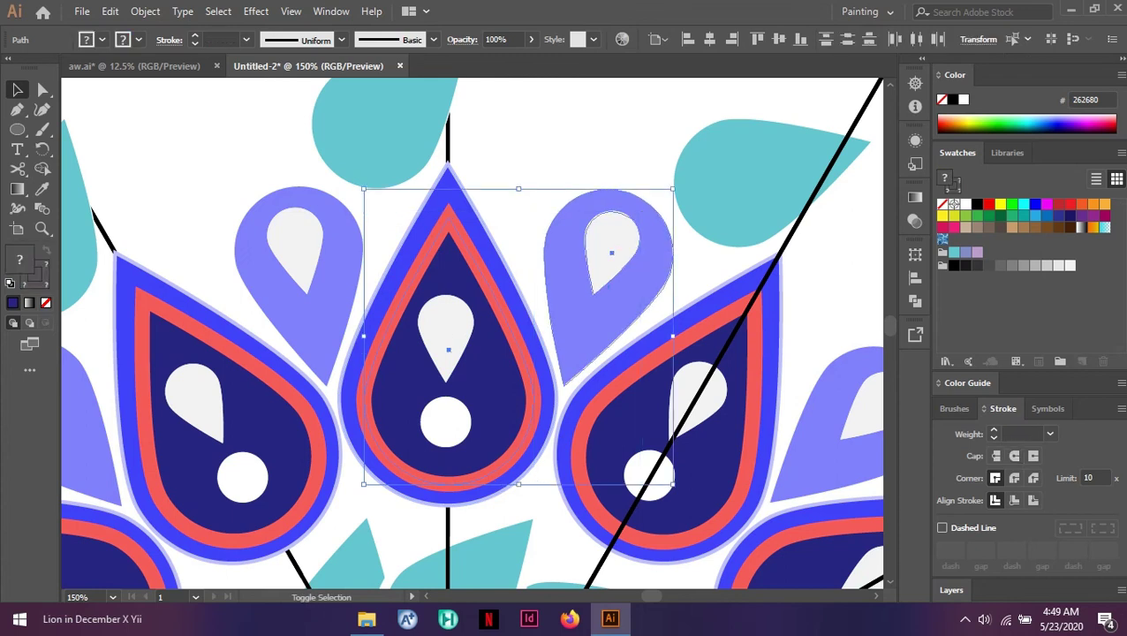
{"action": "left_click", "coordinate": [447, 336], "text": "shift"}
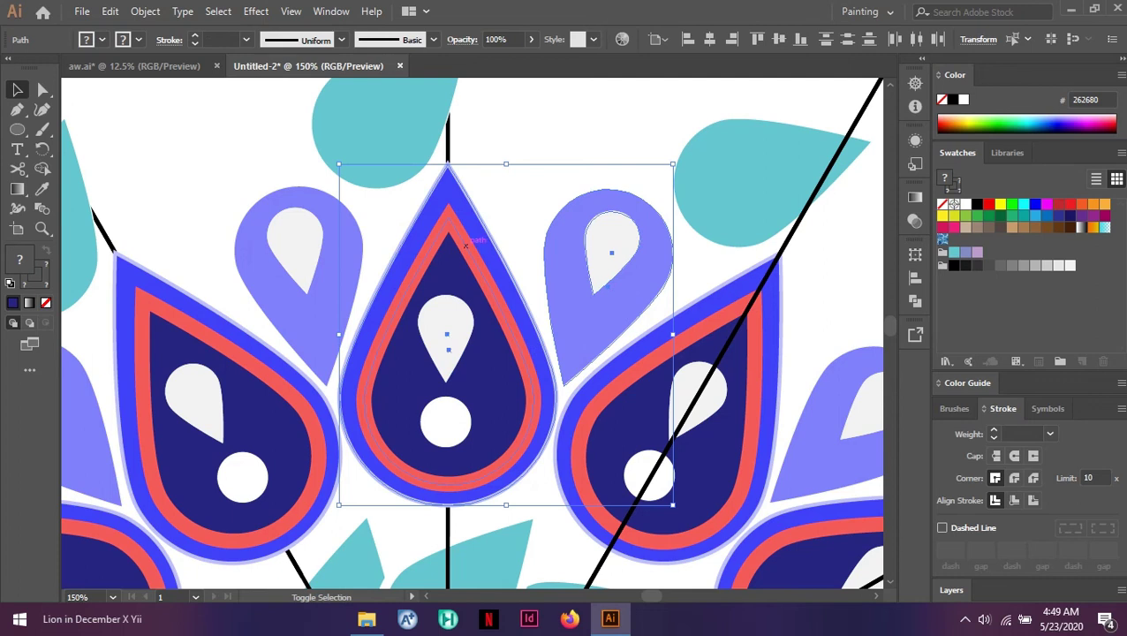
{"action": "left_click", "coordinate": [145, 10]}
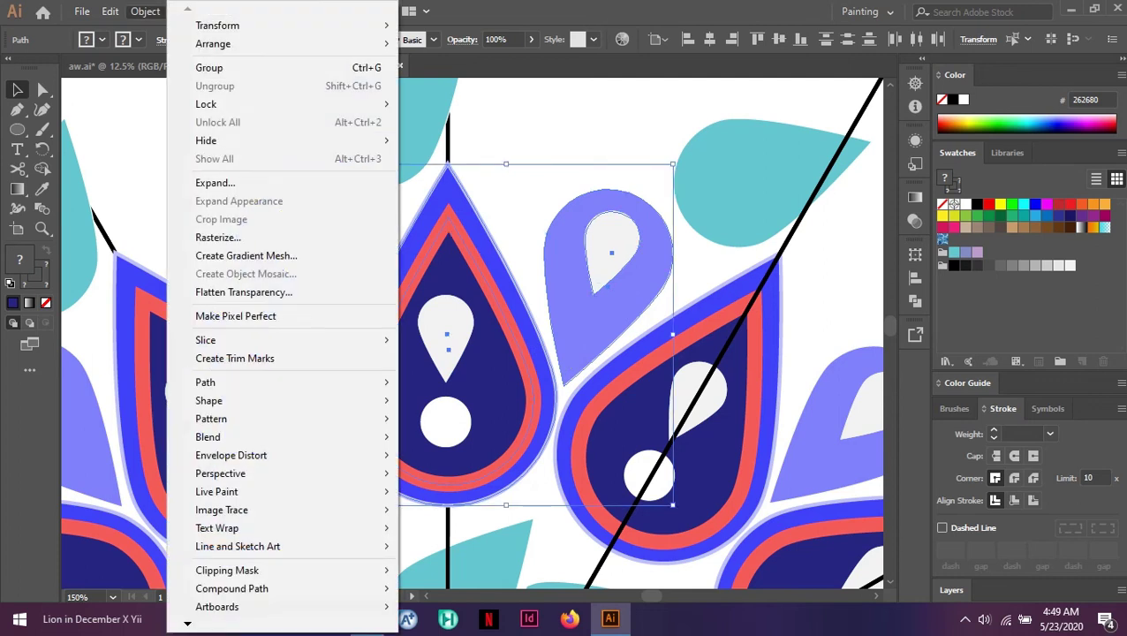
{"action": "mouse_move", "coordinate": [109, 11]}
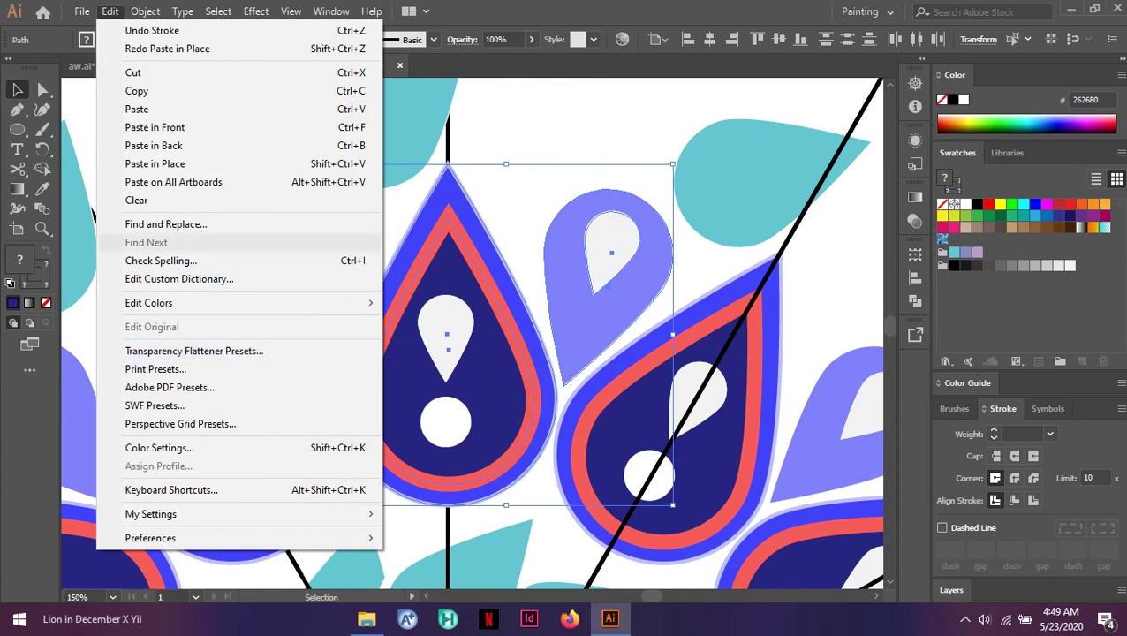
{"action": "left_click", "coordinate": [155, 164]}
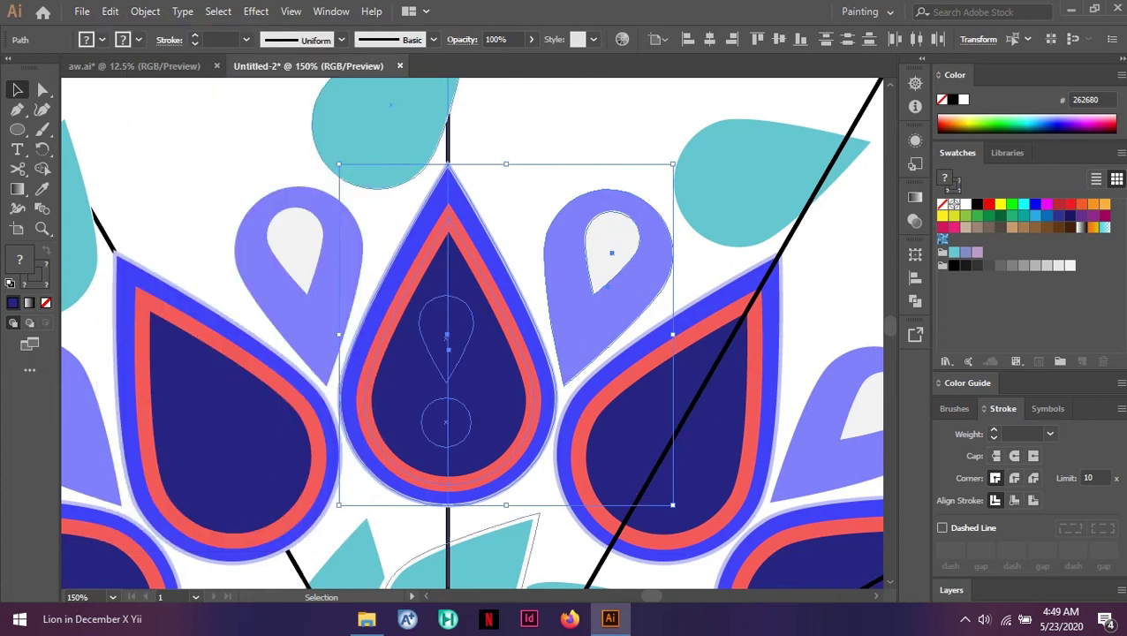
Scale down the duplicated petal and light purple teardrop and move them inside the teal ring around the mandala's centre
{"action": "left_click_drag", "start_coordinate": [673, 164], "coordinate": [587, 252]}
{"action": "scroll", "coordinate": [528, 334], "scroll_direction": "down", "scroll_amount": 3}
{"action": "scroll", "coordinate": [512, 305], "scroll_direction": "down", "scroll_amount": 2}
{"action": "left_click_drag", "start_coordinate": [513, 256], "coordinate": [499, 408]}
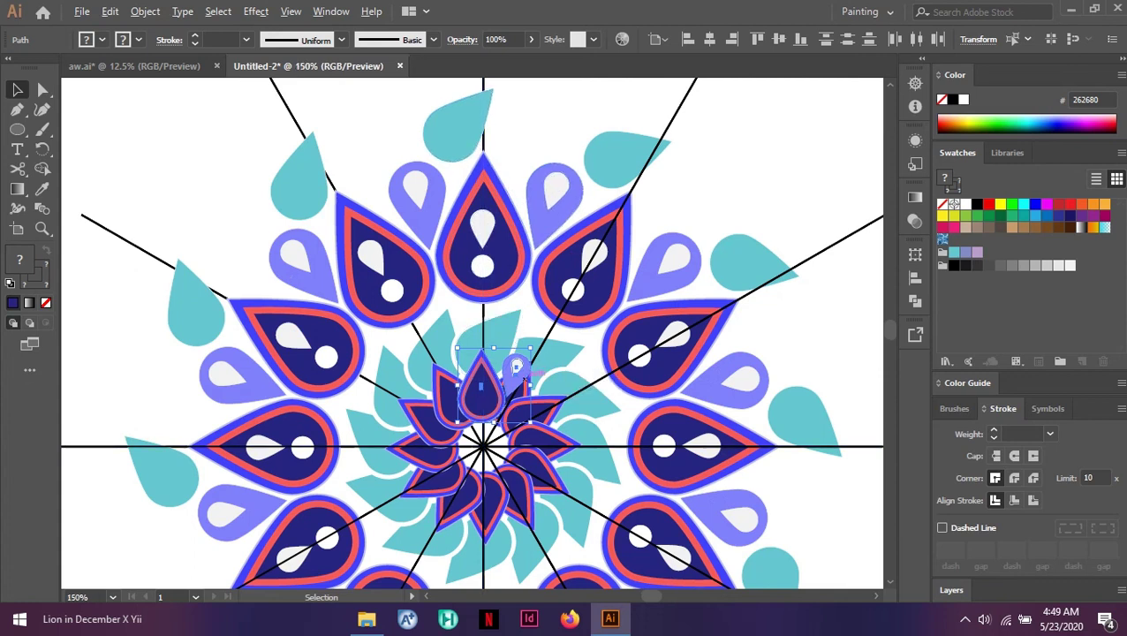
{"action": "scroll", "coordinate": [521, 385], "scroll_direction": "up", "scroll_amount": 2}
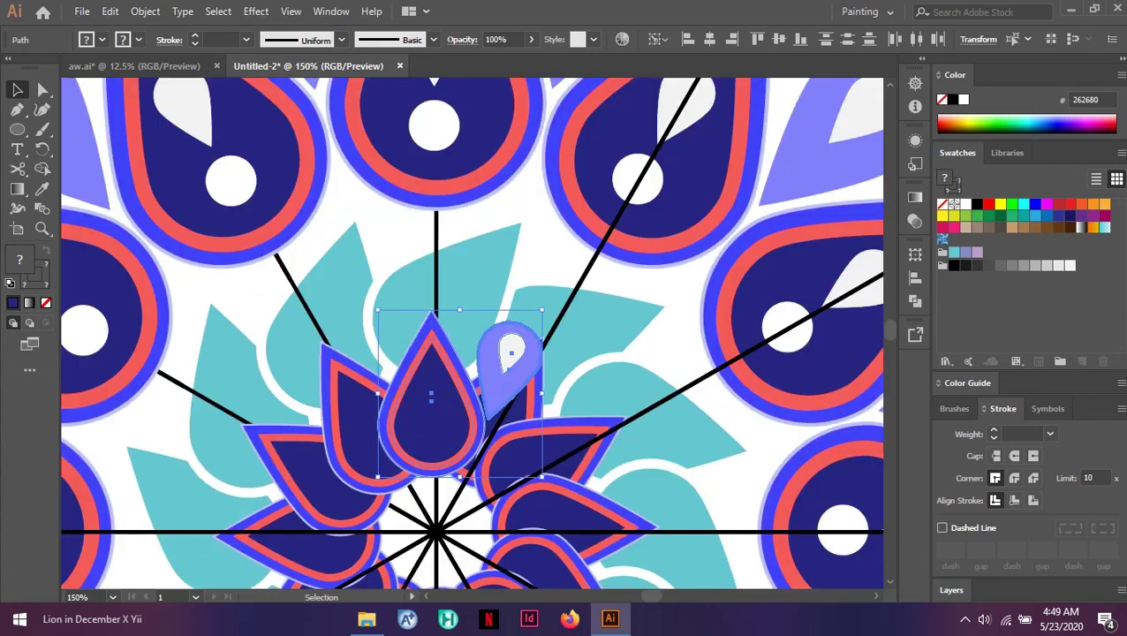
Move the small light purple teardrop and its white detail above the tip of the small top petal
{"action": "left_click", "coordinate": [510, 355]}
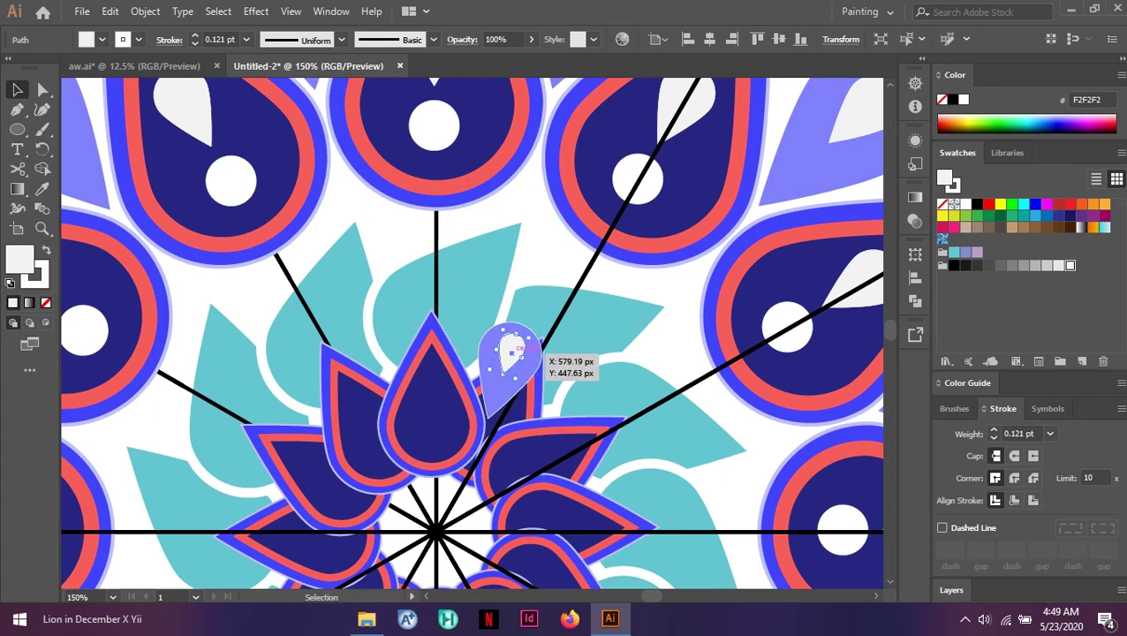
{"action": "left_click_drag", "start_coordinate": [510, 355], "coordinate": [502, 304]}
{"action": "left_click_drag", "start_coordinate": [514, 355], "coordinate": [424, 293]}
Set the stroke weight of the small light purple teardrop and its white detail to 3 pt
{"action": "left_click", "coordinate": [993, 431]}
{"action": "left_click", "coordinate": [994, 430]}
{"action": "left_click", "coordinate": [994, 430]}
{"action": "left_click", "coordinate": [994, 431]}
{"action": "left_click", "coordinate": [994, 431]}
{"action": "left_click", "coordinate": [994, 430]}
{"action": "left_click", "coordinate": [994, 430]}
{"action": "left_click", "coordinate": [993, 430]}
{"action": "left_click", "coordinate": [993, 438]}
{"action": "left_click", "coordinate": [993, 438]}
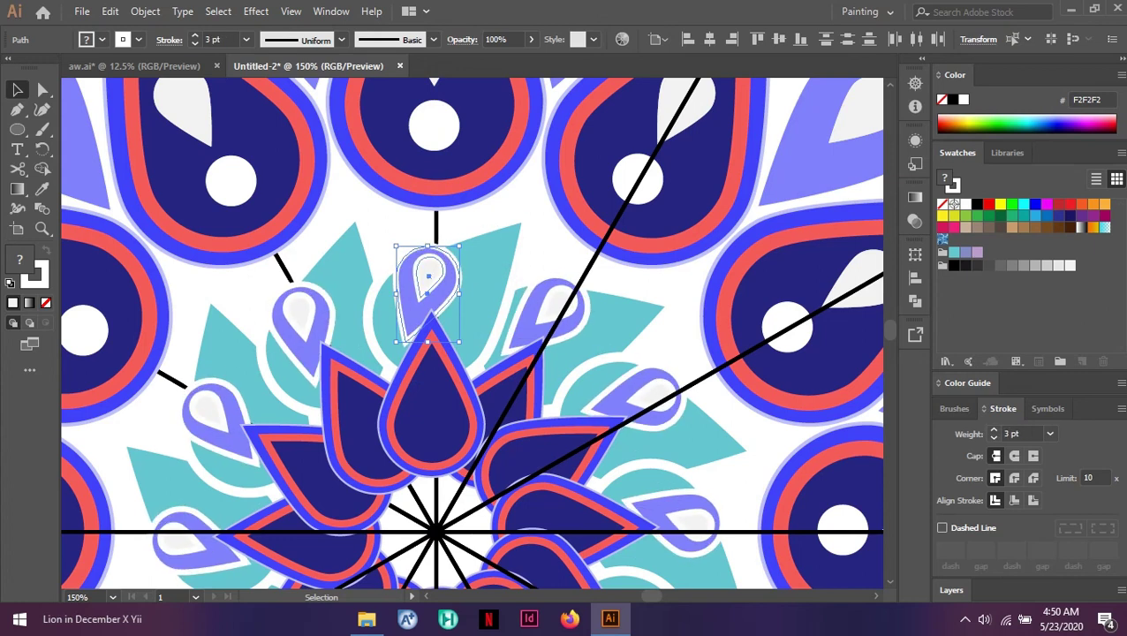
Rotate the small light purple teardrop with its detail more upright and centre it above the small top petal
{"action": "scroll", "coordinate": [471, 334], "scroll_direction": "up", "scroll_amount": 2}
{"action": "left_click_drag", "start_coordinate": [428, 335], "coordinate": [444, 297]}
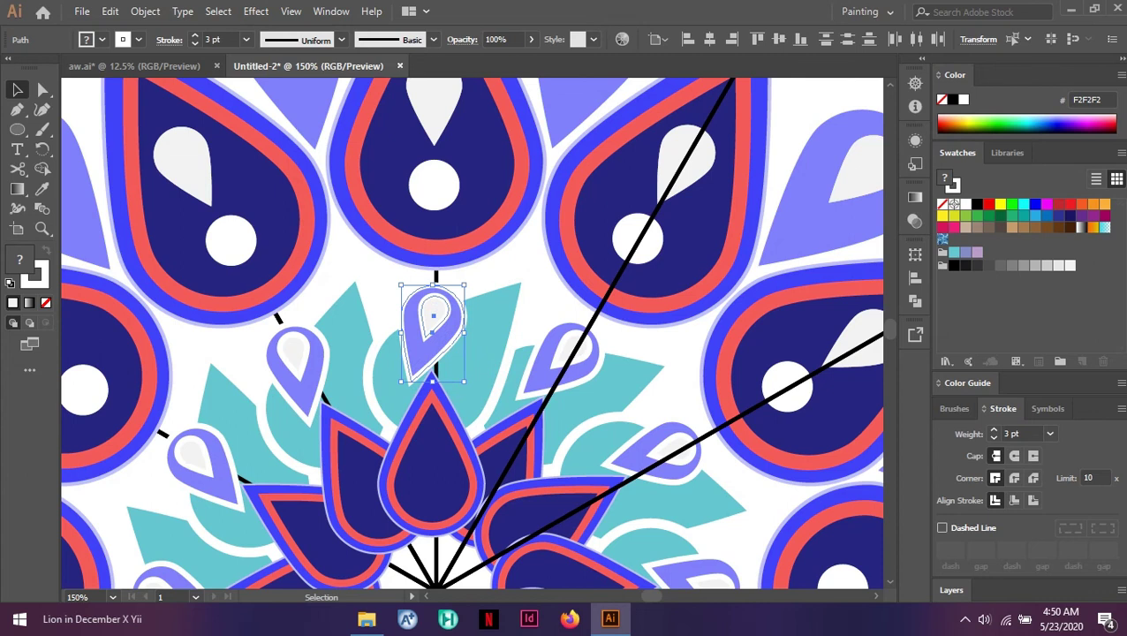
{"action": "mouse_move", "coordinate": [473, 281]}
{"action": "left_mouse_down"}
{"action": "mouse_move", "coordinate": [455, 267]}
{"action": "mouse_move", "coordinate": [467, 276]}
{"action": "left_mouse_up"}
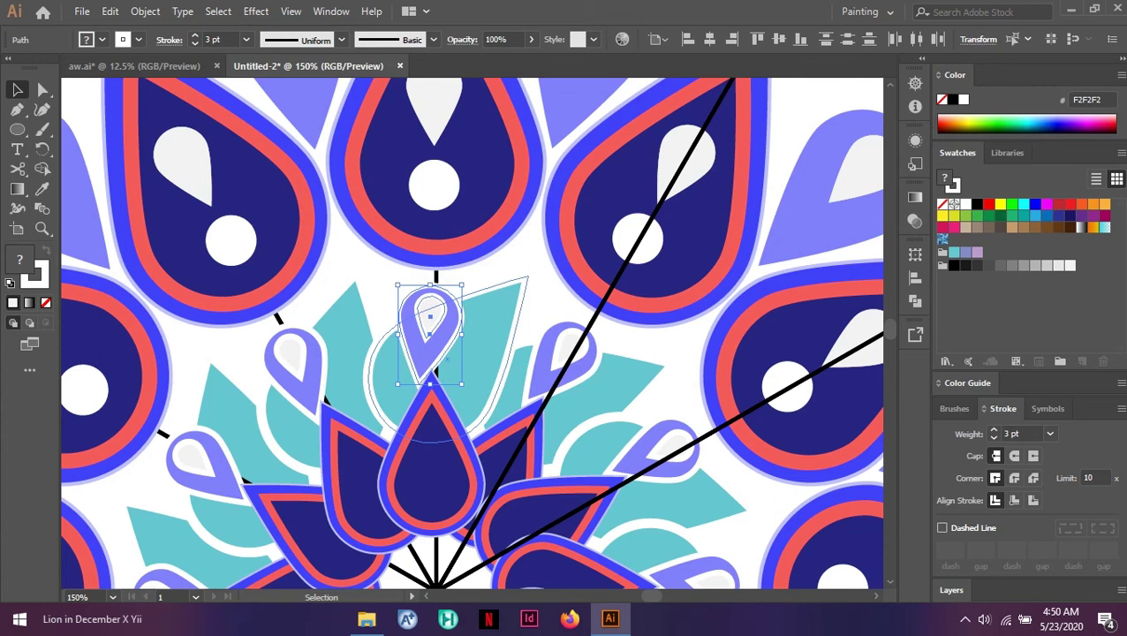
{"action": "left_click_drag", "start_coordinate": [430, 317], "coordinate": [431, 317]}
{"action": "left_click", "coordinate": [493, 269]}
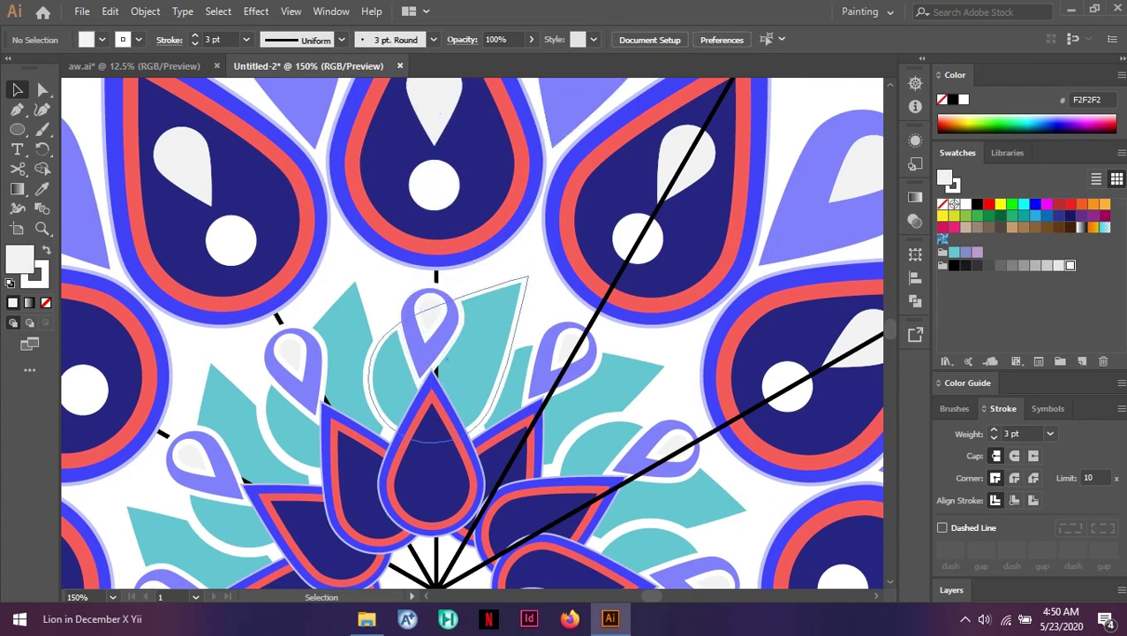
Nudge the light grey inner teardrop slightly down inside the small light purple teardrop
{"action": "scroll", "coordinate": [490, 309], "scroll_direction": "up", "scroll_amount": 1}
{"action": "left_click", "coordinate": [409, 341]}
{"action": "scroll", "coordinate": [409, 342], "scroll_direction": "up", "scroll_amount": 3}
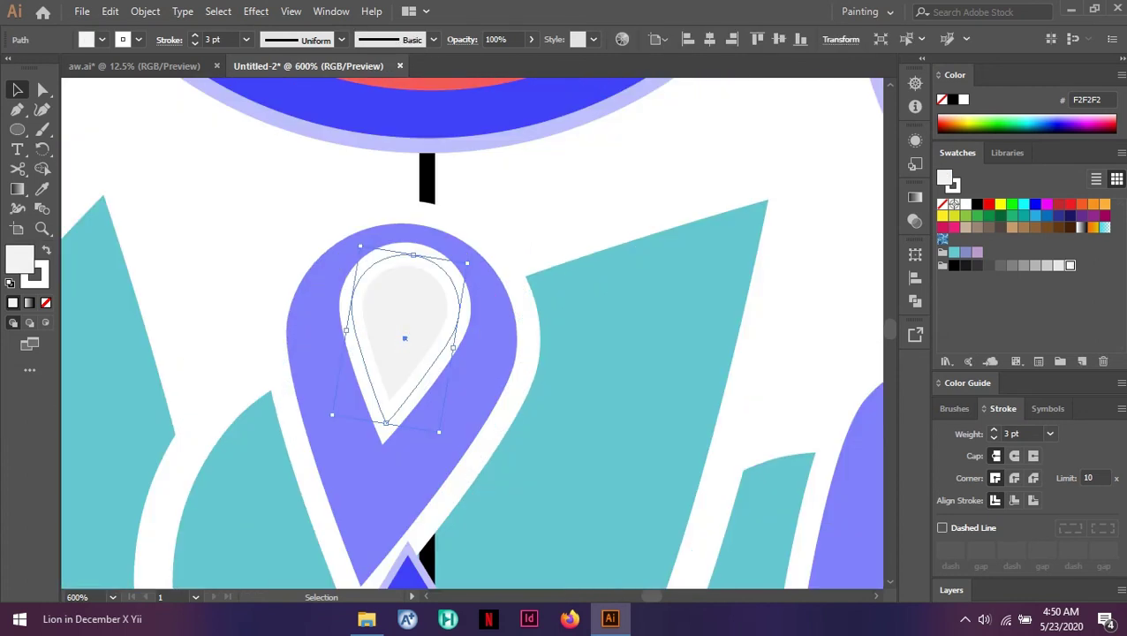
{"action": "mouse_move", "coordinate": [406, 341]}
{"action": "left_mouse_down"}
{"action": "mouse_move", "coordinate": [415, 334]}
{"action": "mouse_move", "coordinate": [407, 357]}
{"action": "left_mouse_up"}
{"action": "left_click", "coordinate": [567, 217]}
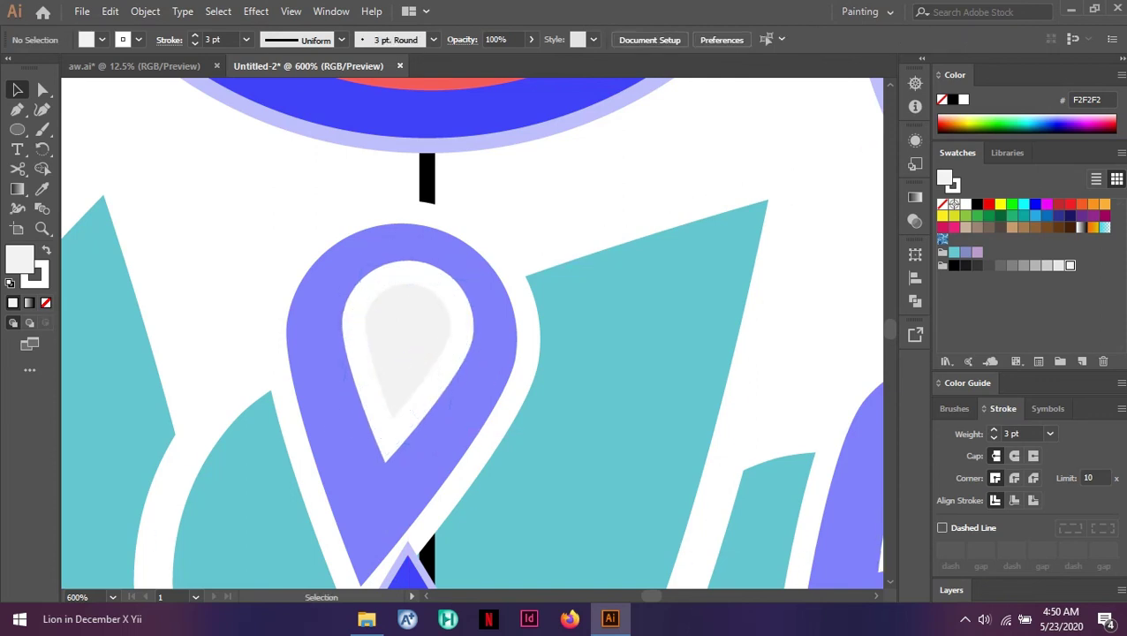
Examine the whole mandala on the artboard with its new inner petals and teardrops
{"action": "scroll", "coordinate": [568, 217], "scroll_direction": "down", "scroll_amount": 5}
{"action": "key", "text": "ctrl+a"}
{"action": "scroll", "coordinate": [540, 237], "scroll_direction": "down", "scroll_amount": 1}
{"action": "scroll", "coordinate": [556, 212], "scroll_direction": "down", "scroll_amount": 1}
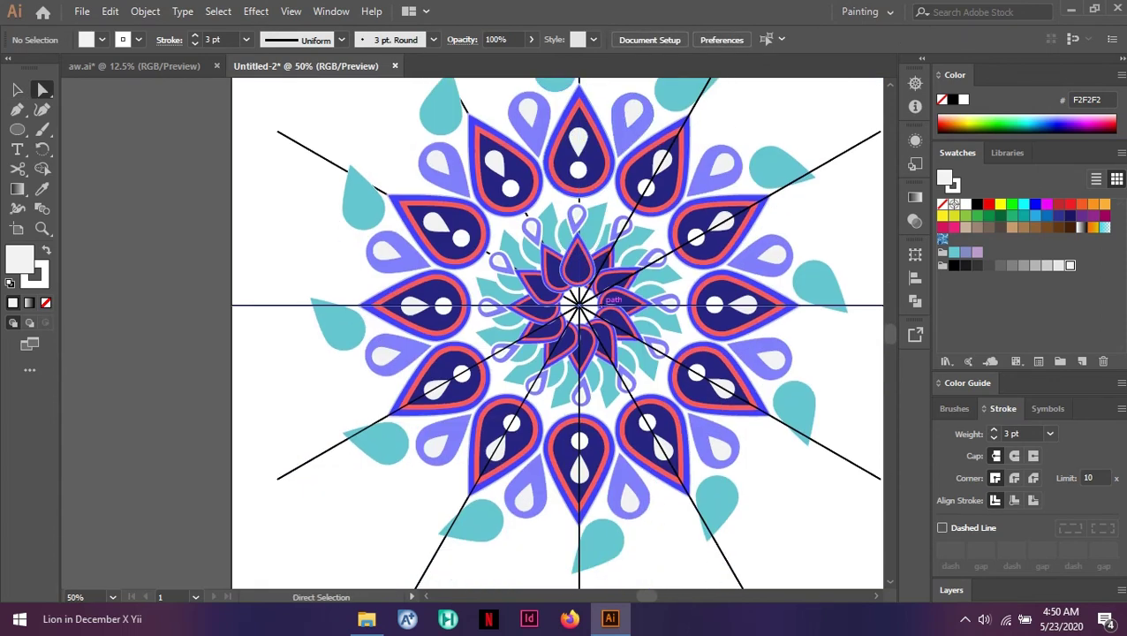
{"action": "scroll", "coordinate": [574, 185], "scroll_direction": "down", "scroll_amount": 2}
{"action": "scroll", "coordinate": [580, 179], "scroll_direction": "right", "scroll_amount": 1}
{"action": "scroll", "coordinate": [581, 178], "scroll_direction": "right", "scroll_amount": 2}
{"action": "scroll", "coordinate": [617, 326], "scroll_direction": "up", "scroll_amount": 1}
{"action": "scroll", "coordinate": [617, 326], "scroll_direction": "down", "scroll_amount": 1}
{"action": "scroll", "coordinate": [616, 326], "scroll_direction": "up", "scroll_amount": 1}
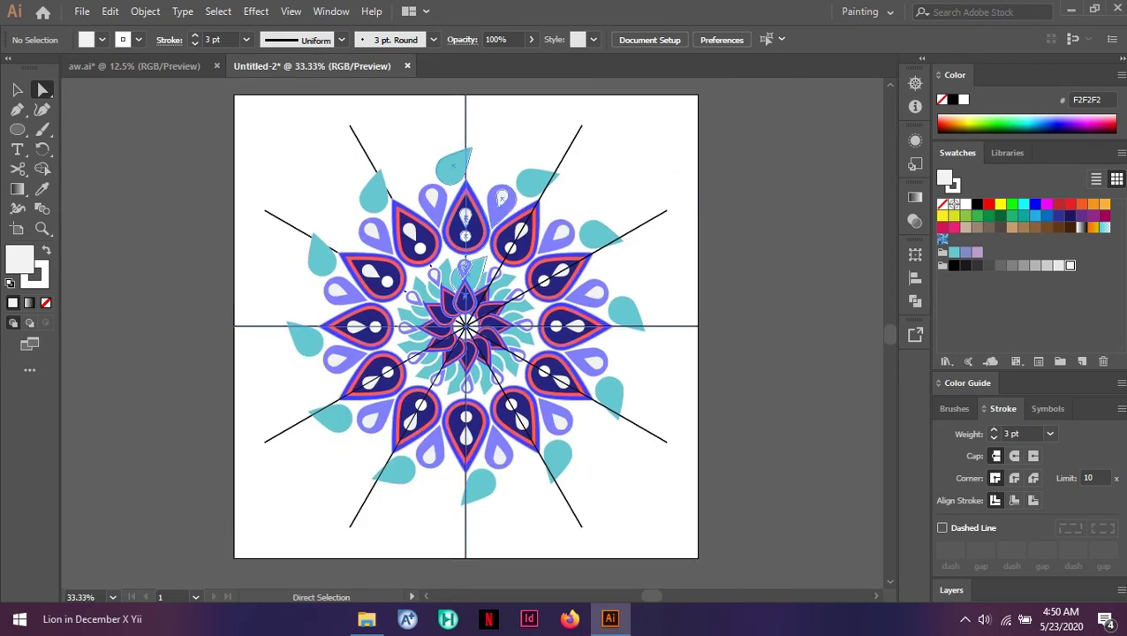
Hide the black guide lines so only the mandala artwork shows
{"action": "left_click", "coordinate": [951, 589]}
{"action": "scroll", "coordinate": [1029, 530], "scroll_direction": "down", "scroll_amount": 3}
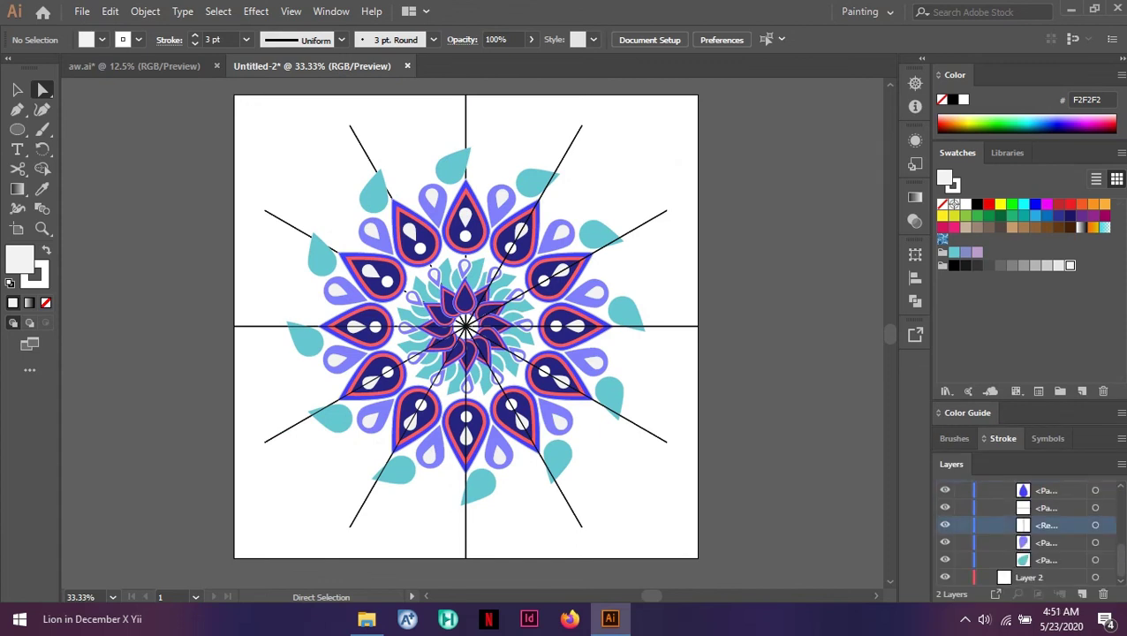
{"action": "left_click", "coordinate": [1095, 524]}
{"action": "left_click", "coordinate": [1095, 507]}
{"action": "left_click", "coordinate": [945, 508]}
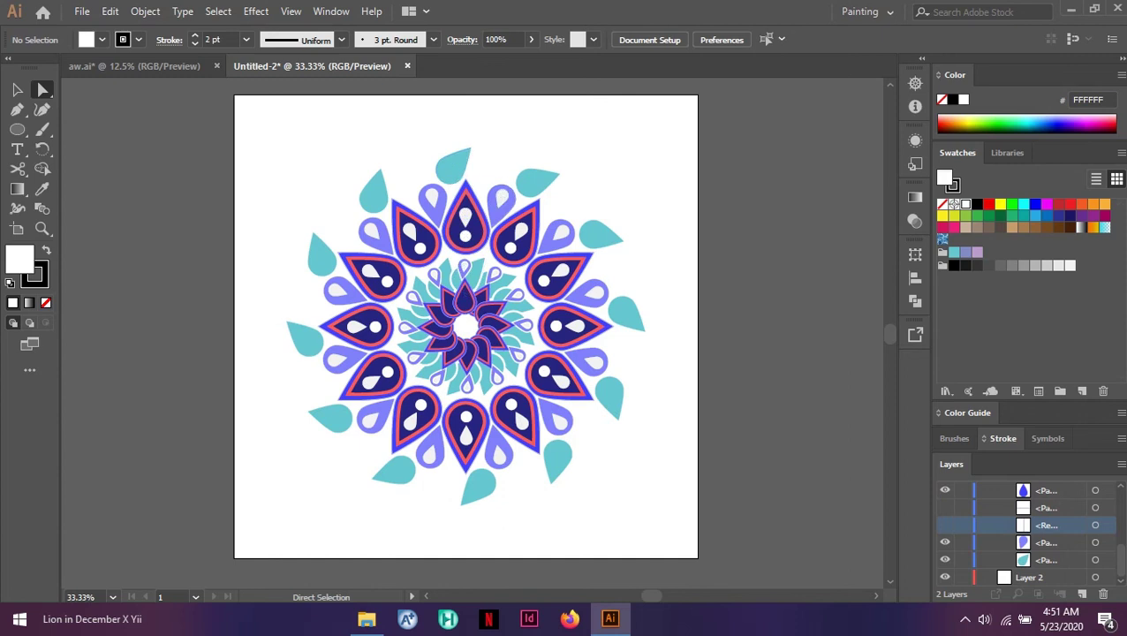
{"action": "scroll", "coordinate": [758, 336], "scroll_direction": "up", "scroll_amount": 1}
{"action": "scroll", "coordinate": [729, 336], "scroll_direction": "down", "scroll_amount": 1}
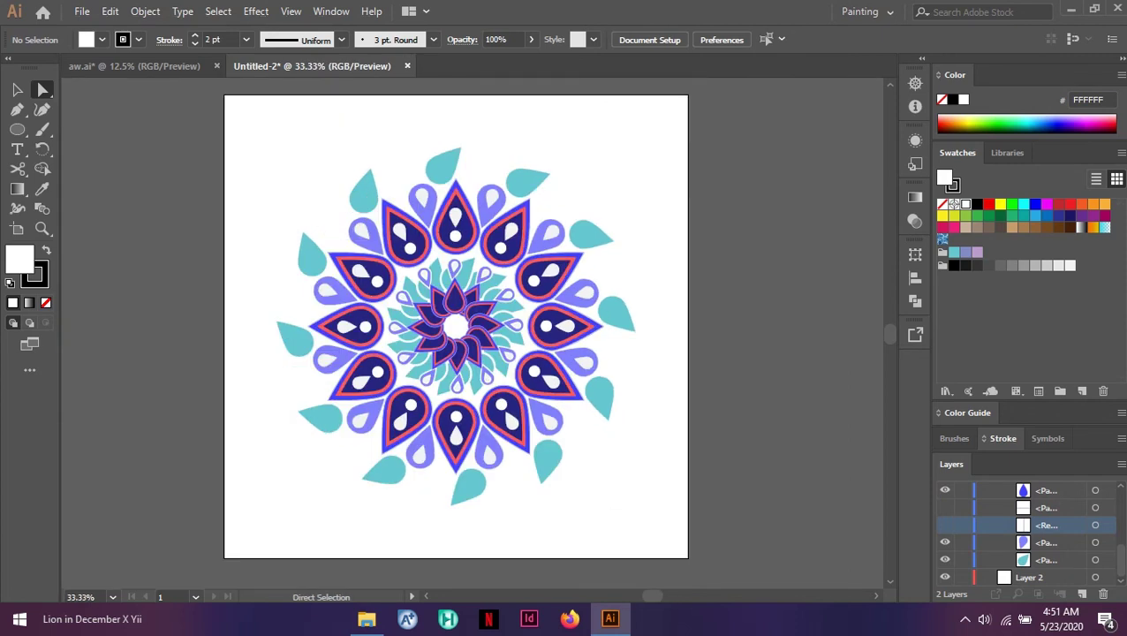
Add the text "Lion" on Layer 2, below the mandala's lower left side
{"action": "key", "text": "t"}
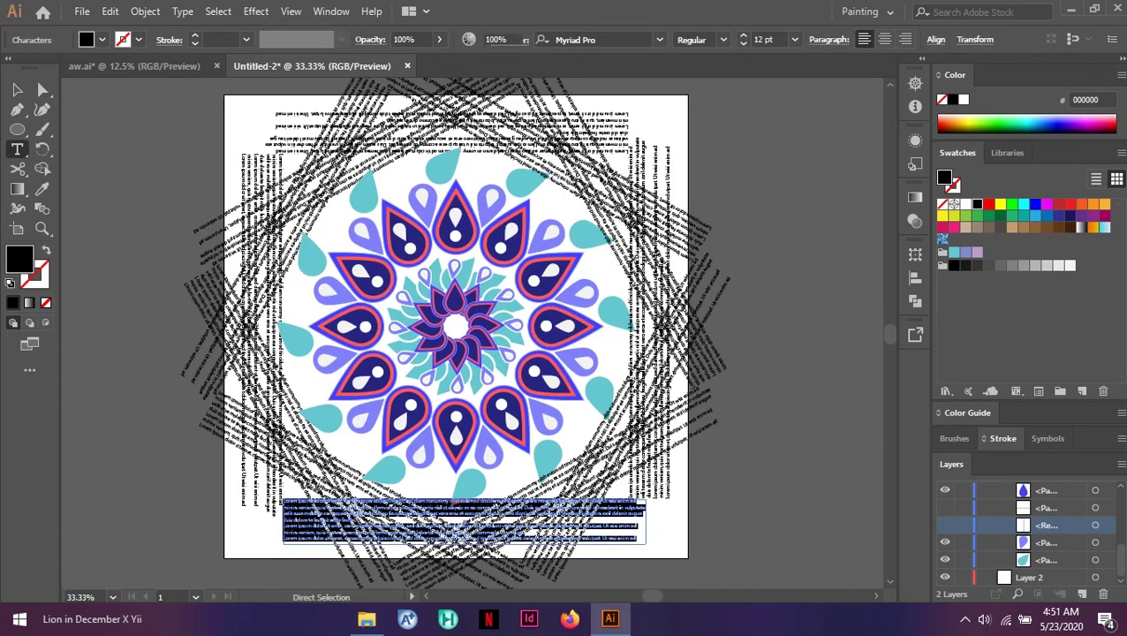
{"action": "left_click", "coordinate": [985, 490]}
{"action": "left_click", "coordinate": [1030, 507]}
{"action": "left_click", "coordinate": [1105, 507]}
{"action": "left_click", "coordinate": [289, 521]}
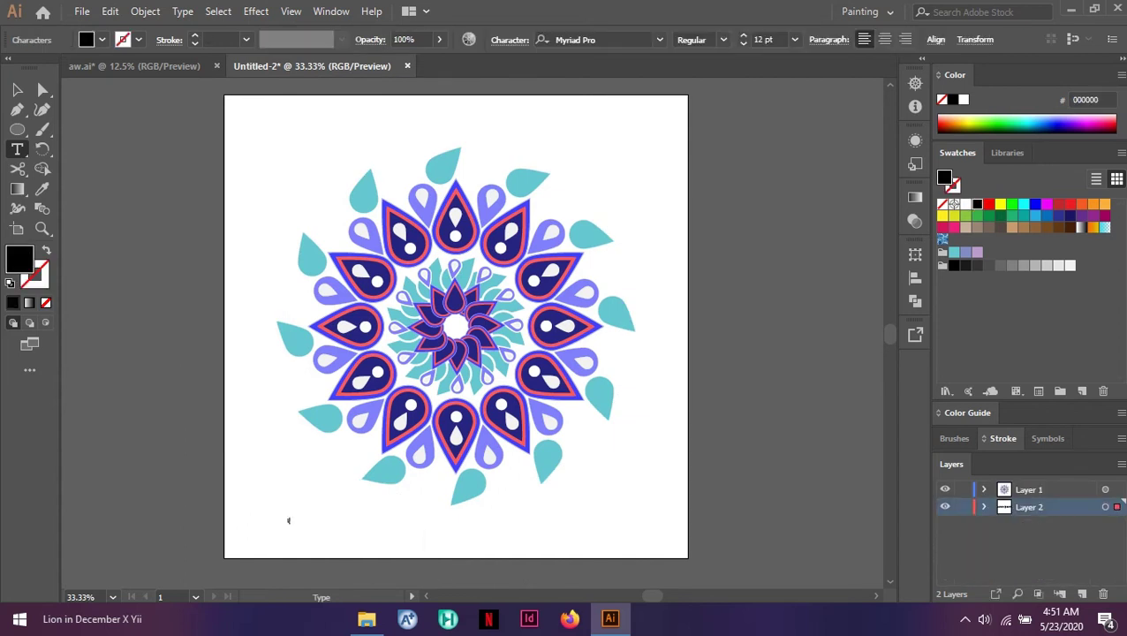
{"action": "type", "text": "Lion"}
Set the "Lion" text in Edwardian Script ITC at 72 pt
{"action": "key", "text": "ctrl+a"}
{"action": "left_click", "coordinate": [660, 40]}
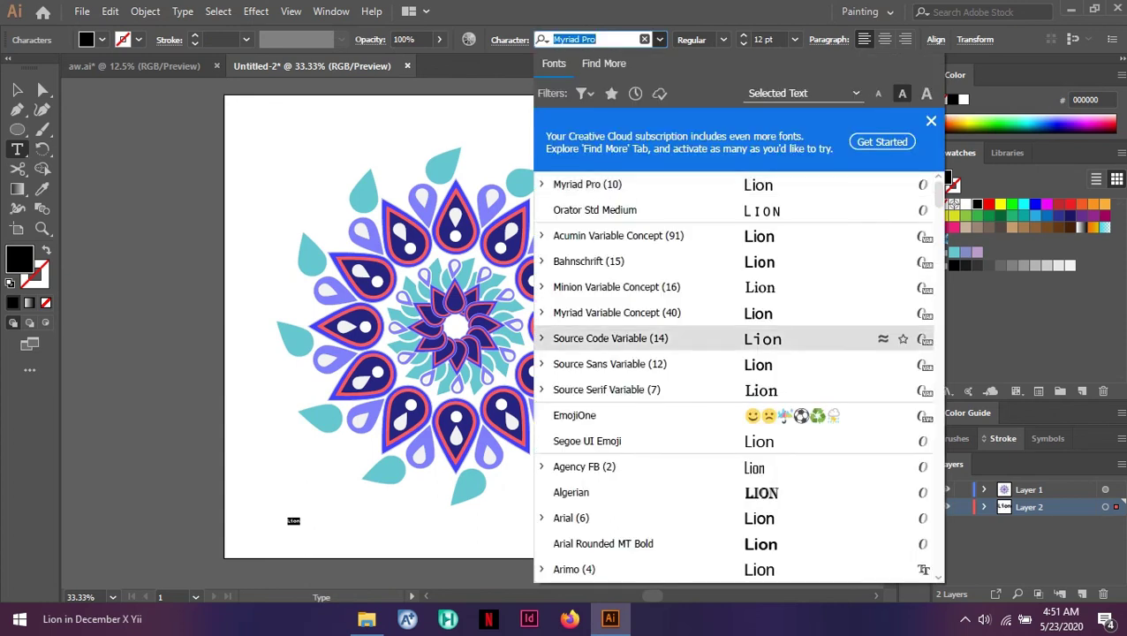
{"action": "scroll", "coordinate": [664, 325], "scroll_direction": "down", "scroll_amount": 6}
{"action": "scroll", "coordinate": [665, 313], "scroll_direction": "up", "scroll_amount": 2}
{"action": "scroll", "coordinate": [665, 313], "scroll_direction": "down", "scroll_amount": 14}
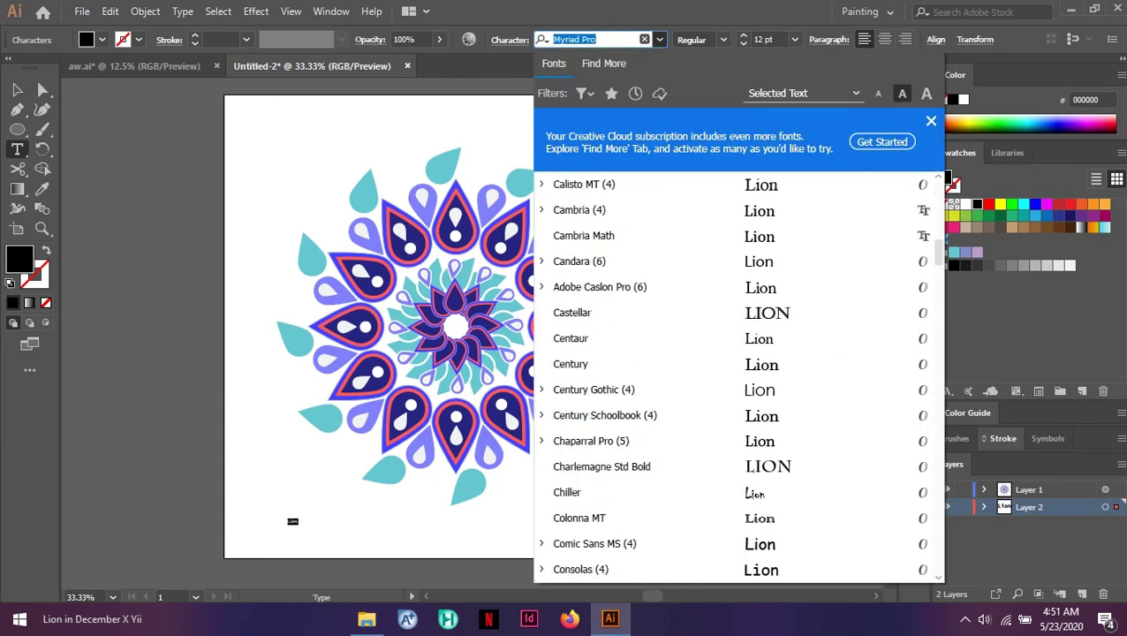
{"action": "left_click", "coordinate": [664, 364]}
{"action": "left_click", "coordinate": [795, 39]}
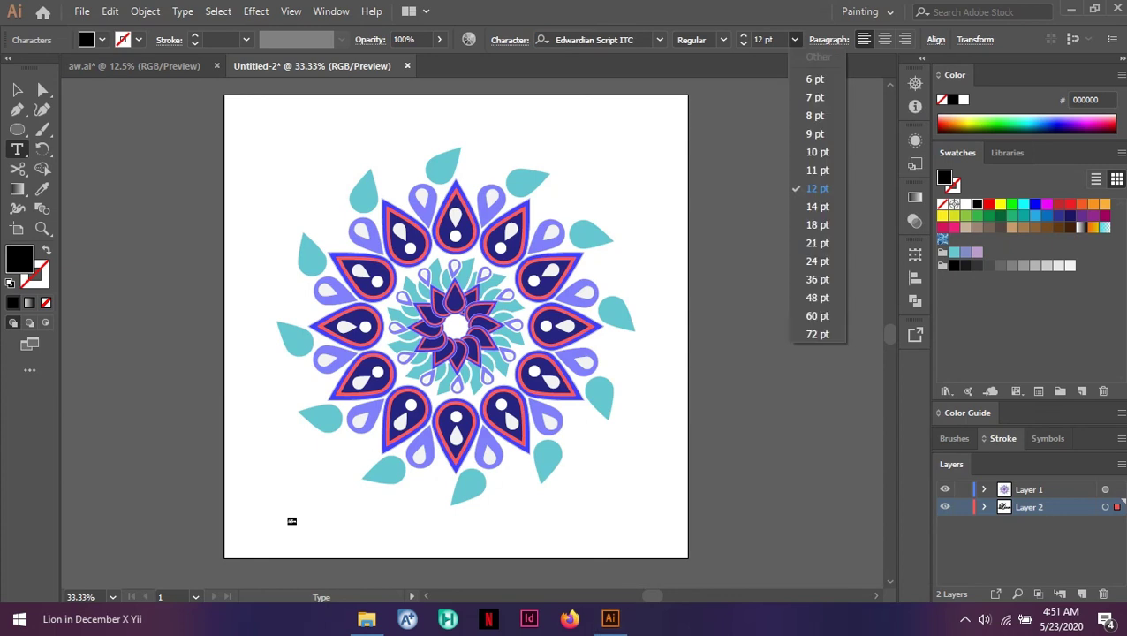
{"action": "left_click", "coordinate": [817, 334]}
{"action": "left_click", "coordinate": [767, 349]}
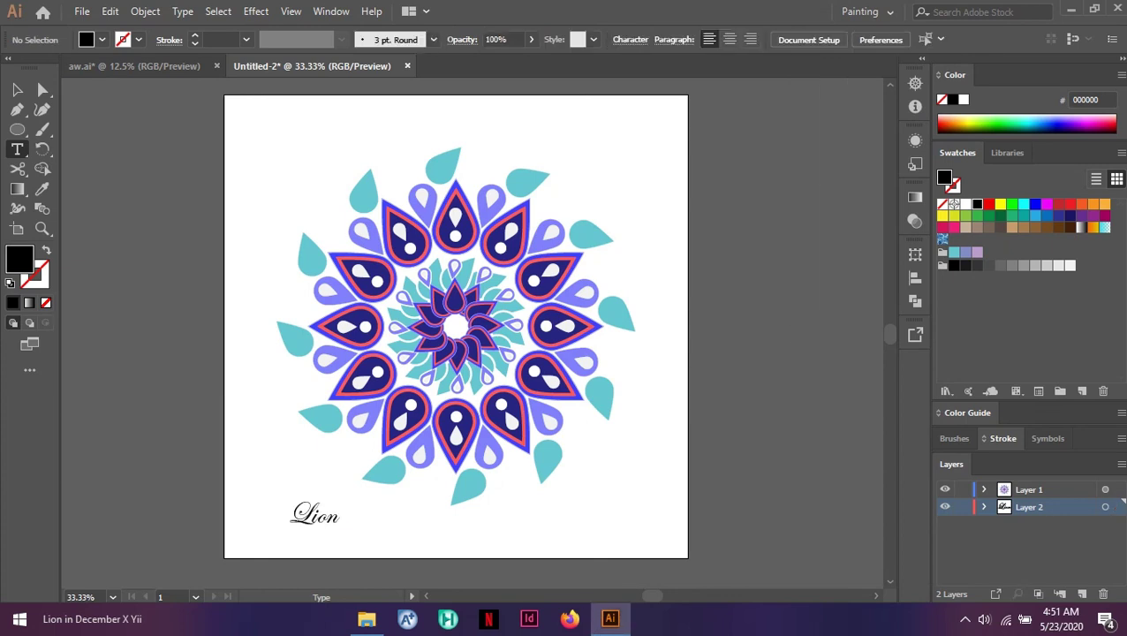
Try to add "in December" in a text area beside "Lion" with a different font, and undo the text area
{"action": "scroll", "coordinate": [386, 516], "scroll_direction": "up", "scroll_amount": 1}
{"action": "scroll", "coordinate": [386, 516], "scroll_direction": "down", "scroll_amount": 1}
{"action": "left_click_drag", "start_coordinate": [326, 490], "coordinate": [529, 519]}
{"action": "type", "text": "in December"}
{"action": "key", "text": "ctrl+a"}
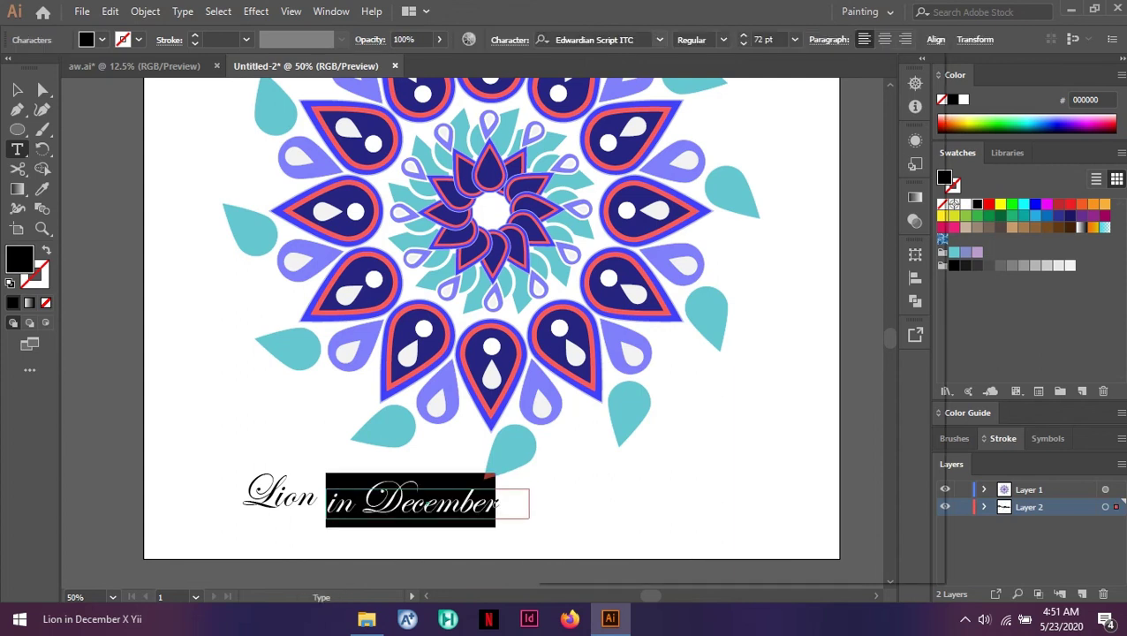
{"action": "left_click", "coordinate": [660, 40]}
{"action": "left_click", "coordinate": [660, 274]}
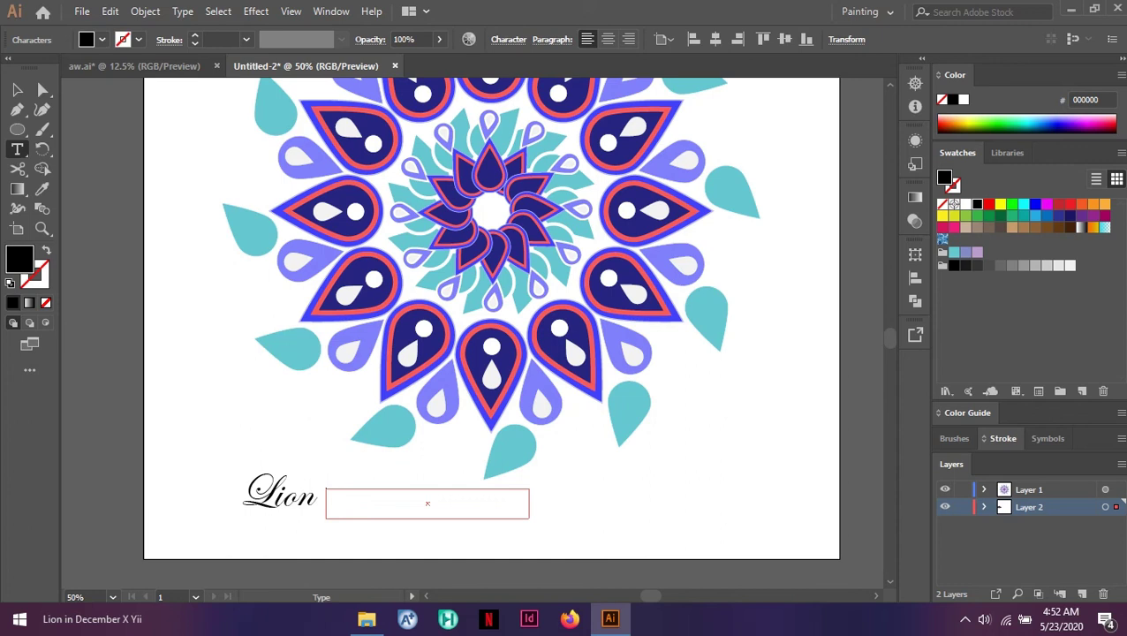
{"action": "key", "text": "ctrl+z"}
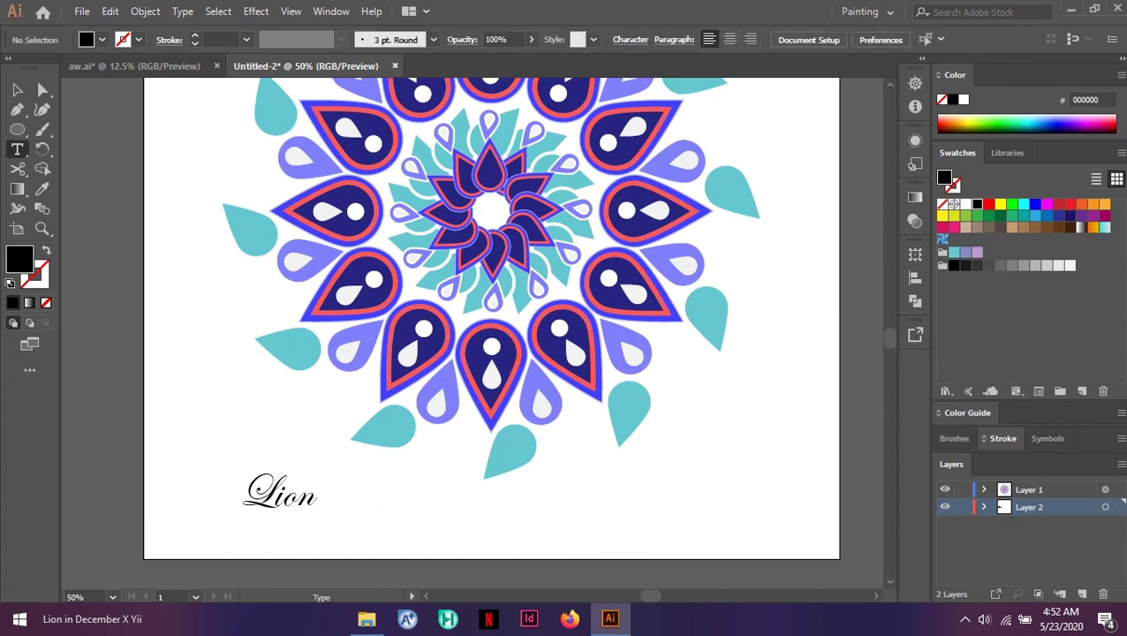
Move the "Lion" text down and to the right, nearer the middle below the mandala
{"action": "key", "text": "v"}
{"action": "left_click_drag", "start_coordinate": [304, 493], "coordinate": [390, 520]}
{"action": "left_click", "coordinate": [418, 508]}
Try to draw a new text area to the right of "Lion", and undo it
{"action": "key", "text": "t"}
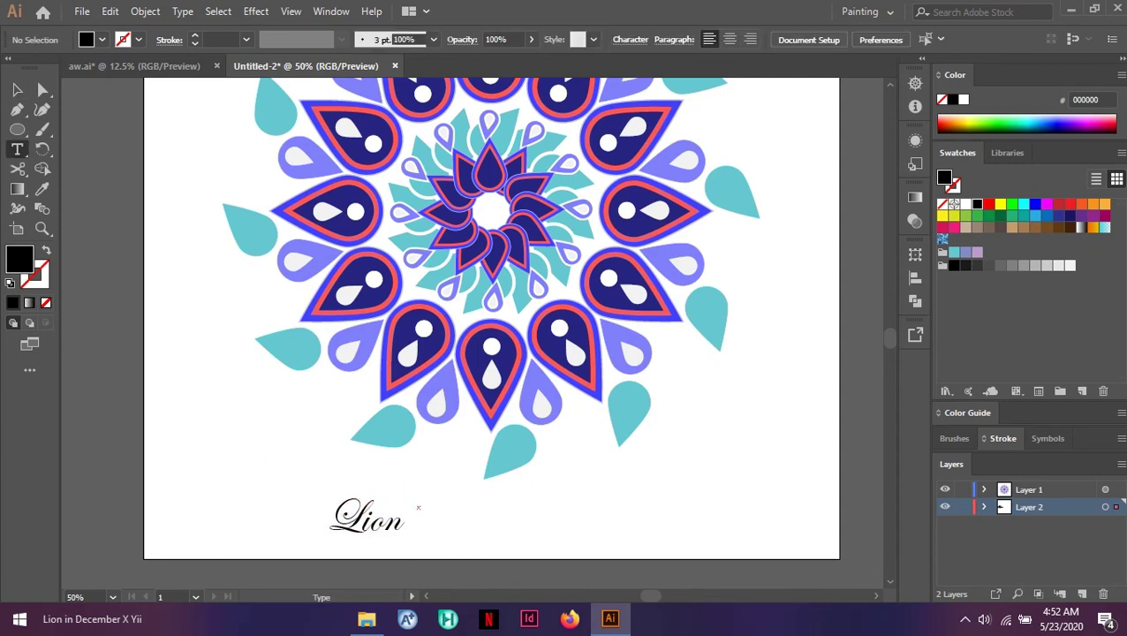
{"action": "left_click", "coordinate": [419, 508]}
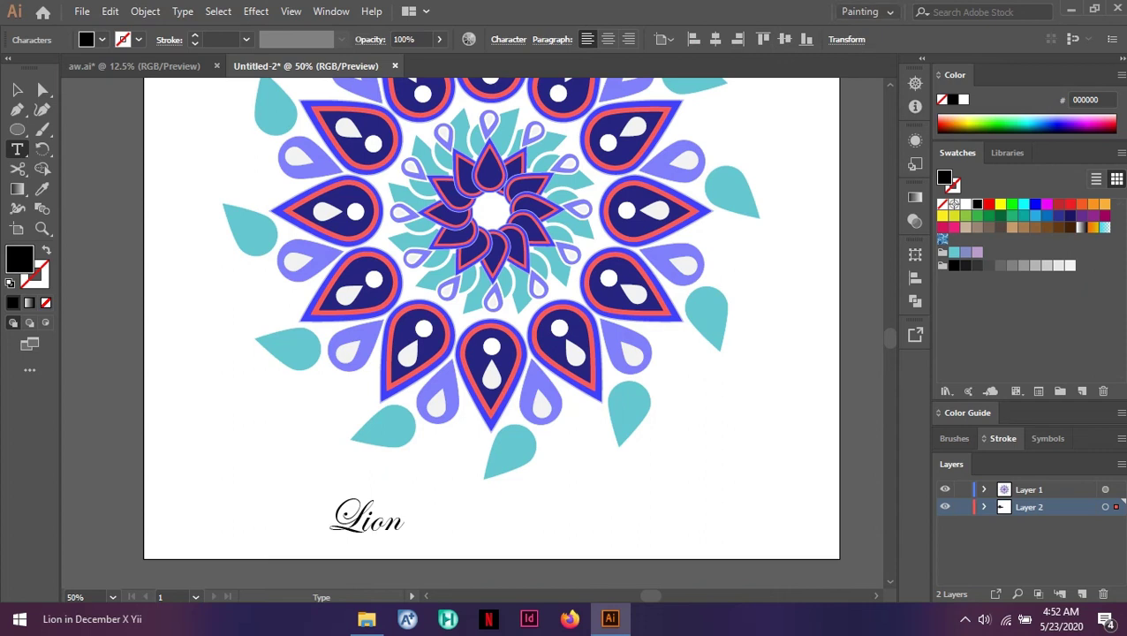
{"action": "left_click_drag", "start_coordinate": [412, 502], "coordinate": [589, 538]}
{"action": "key", "text": "ctrl+z"}
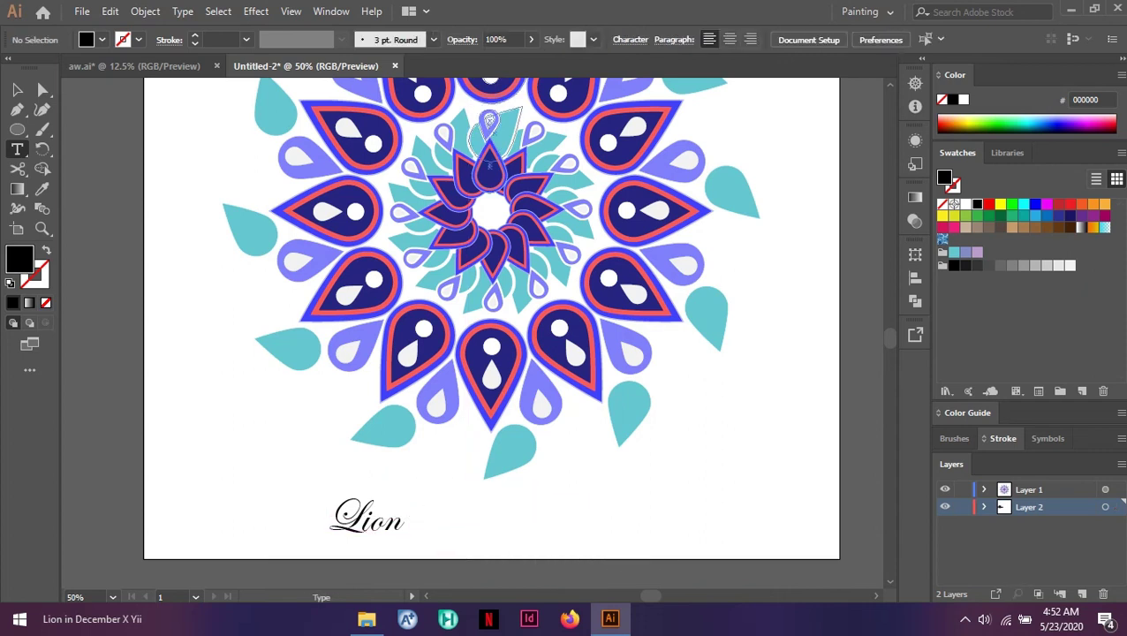
Try to place a point text to the right of "Lion" and select its placeholder text
{"action": "scroll", "coordinate": [439, 445], "scroll_direction": "up", "scroll_amount": 2}
{"action": "scroll", "coordinate": [562, 371], "scroll_direction": "down", "scroll_amount": 3}
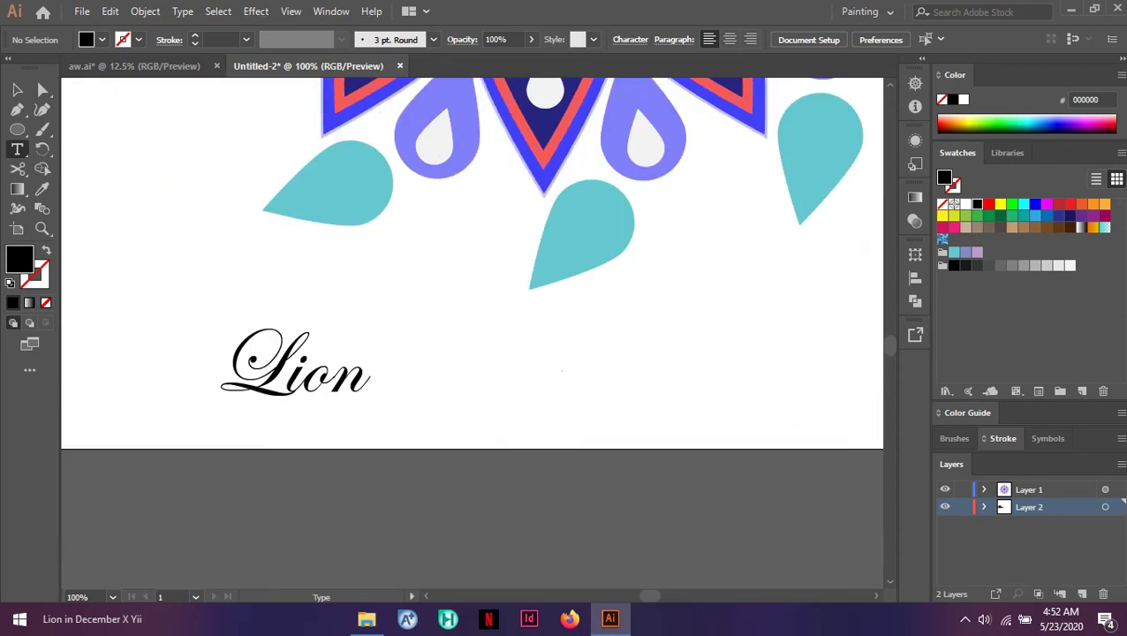
{"action": "left_click", "coordinate": [418, 386]}
{"action": "scroll", "coordinate": [432, 399], "scroll_direction": "up", "scroll_amount": 7}
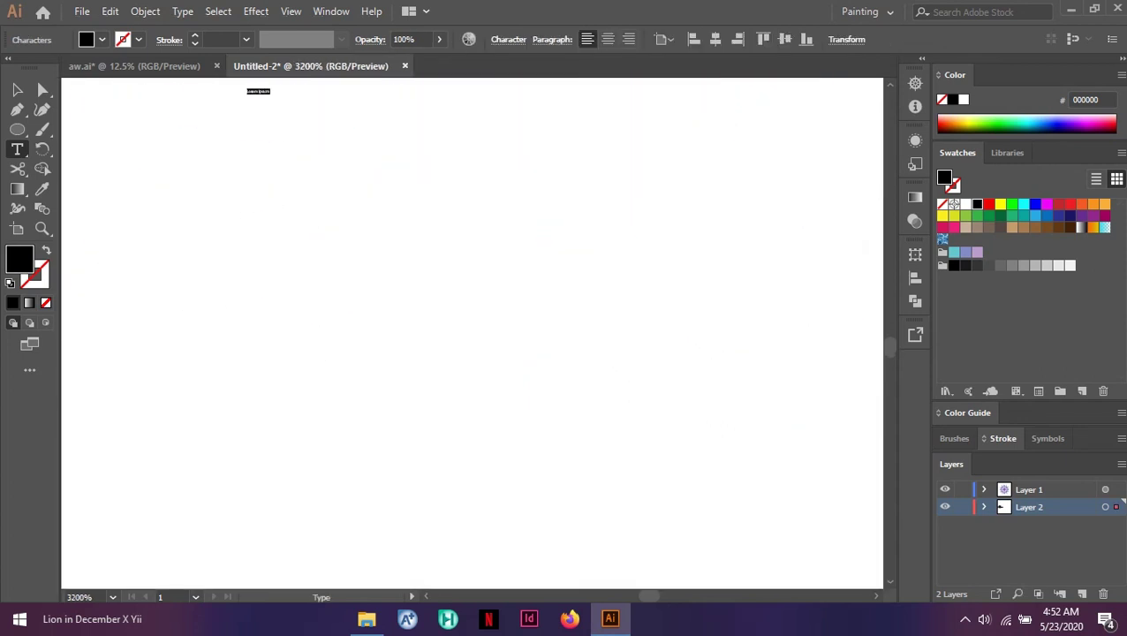
{"action": "left_click_drag", "start_coordinate": [270, 264], "coordinate": [412, 325]}
{"action": "left_click", "coordinate": [419, 326], "text": "ctrl"}
{"action": "left_click", "coordinate": [382, 288]}
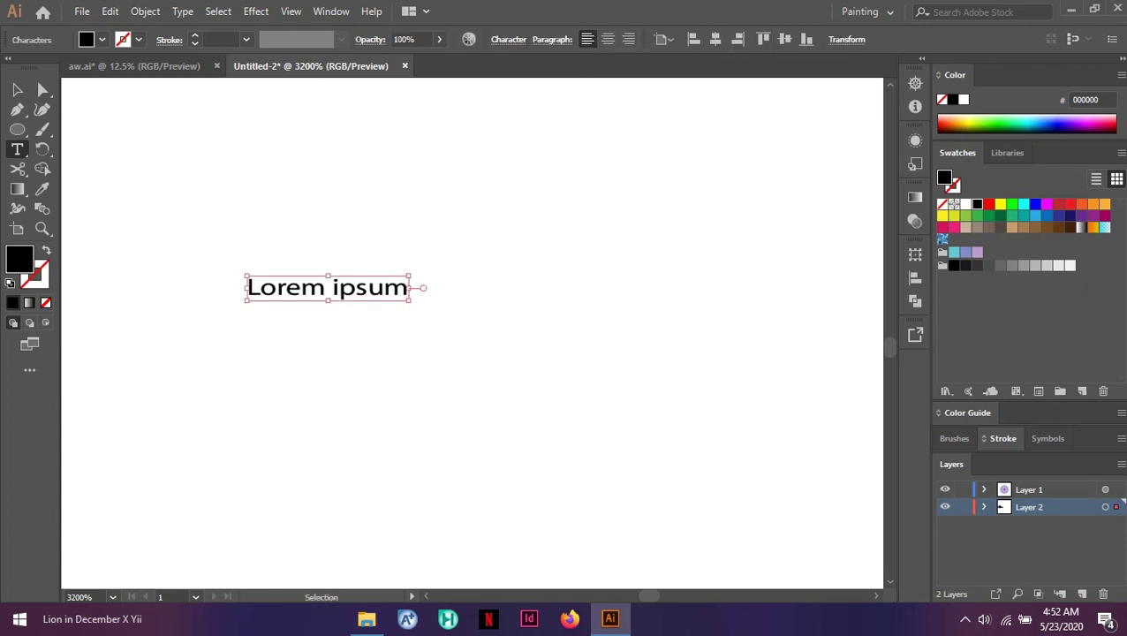
Select all of the placeholder text and switch to the Typography workspace
{"action": "key", "text": "ctrl+a"}
{"action": "left_click", "coordinate": [869, 13]}
{"action": "left_click", "coordinate": [891, 160]}
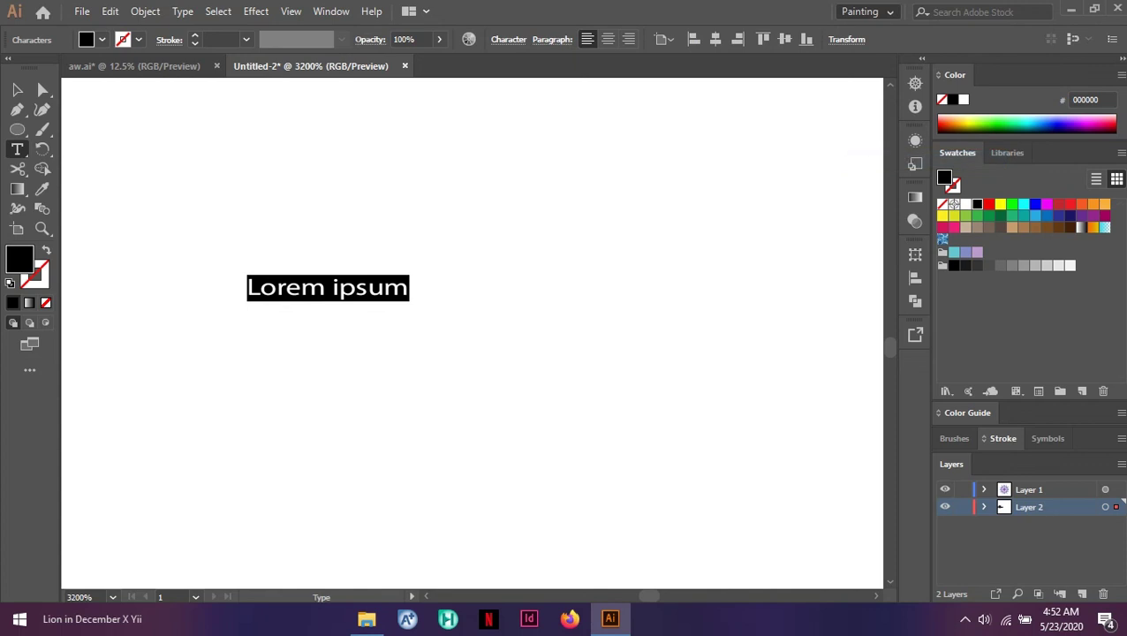
Delete the tiny placeholder text, try to draw a new text area beside "Lion", and undo the text area
{"action": "scroll", "coordinate": [437, 334], "scroll_direction": "down", "scroll_amount": 5}
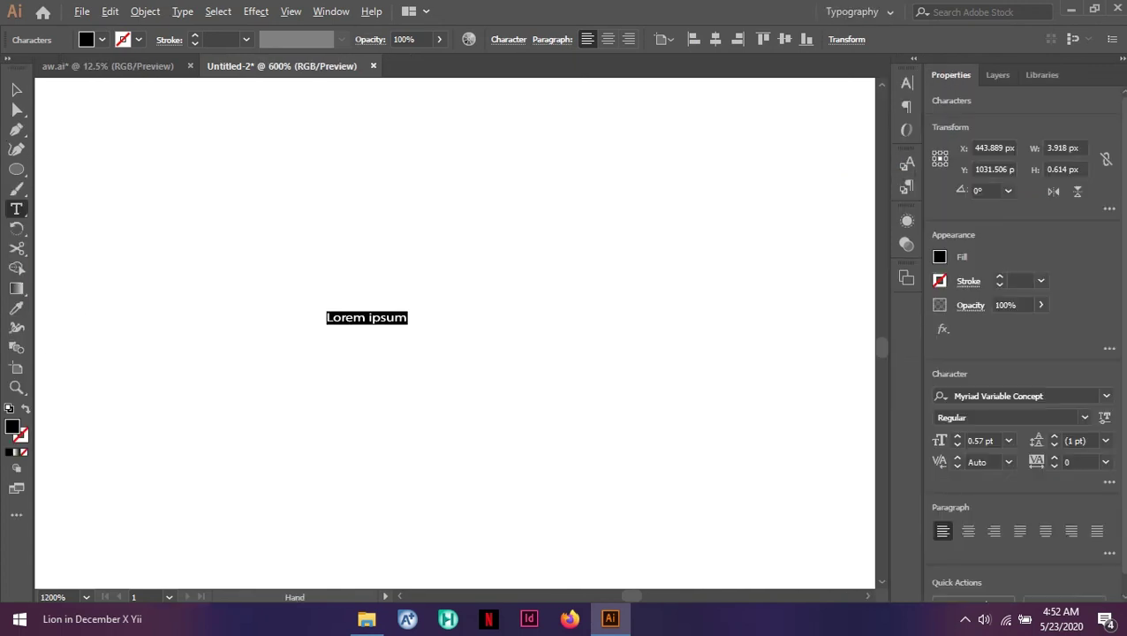
{"action": "scroll", "coordinate": [426, 329], "scroll_direction": "down", "scroll_amount": 3}
{"action": "key", "text": "BackSpace"}
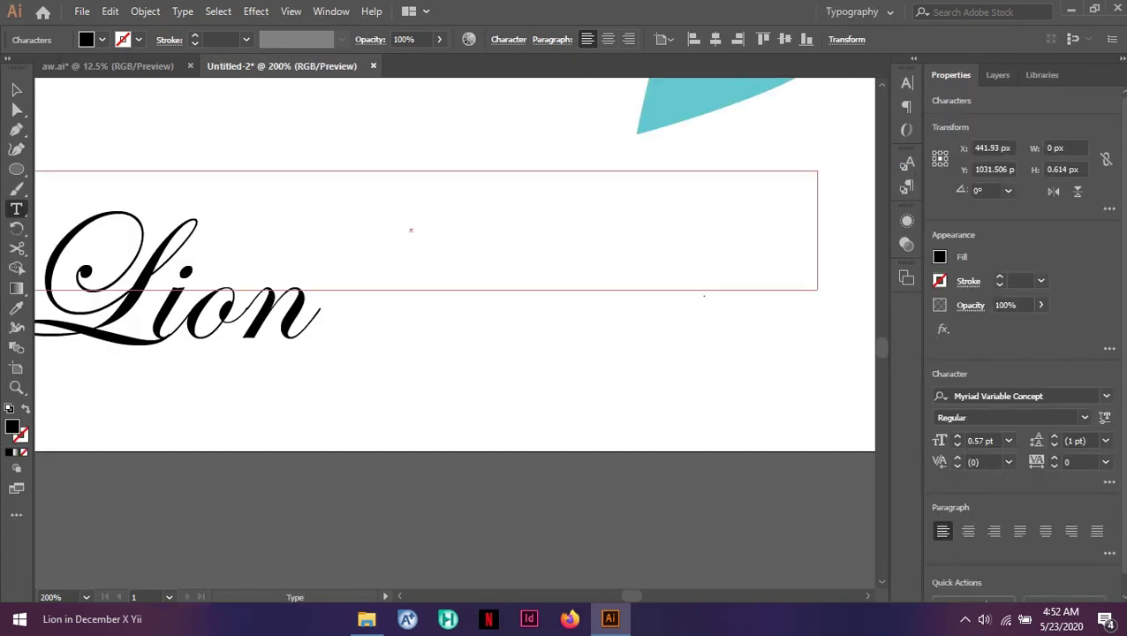
{"action": "scroll", "coordinate": [418, 268], "scroll_direction": "down", "scroll_amount": 2}
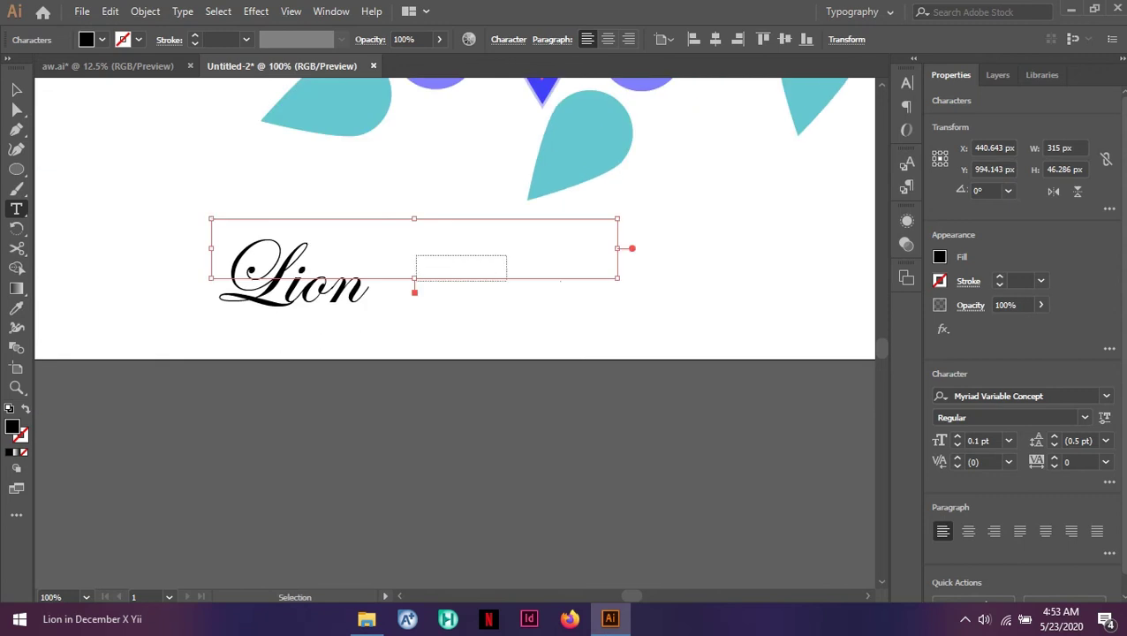
{"action": "left_click", "coordinate": [415, 294], "text": "ctrl"}
{"action": "key", "text": "ctrl+z"}
{"action": "key", "text": "ctrl+z"}
{"action": "key", "text": "ctrl+z"}
{"action": "key", "text": "ctrl+z"}
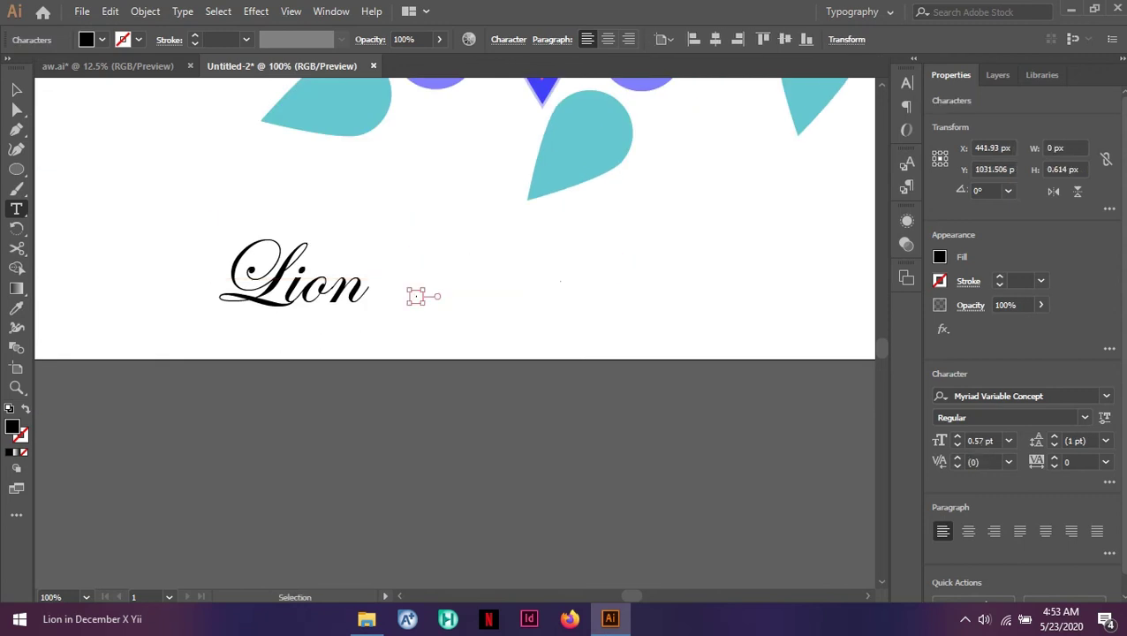
Draw a text area about 264 by 47 px to the right of "Lion" and set its text to Arimo at 36 pt
{"action": "left_click_drag", "start_coordinate": [398, 267], "coordinate": [738, 327]}
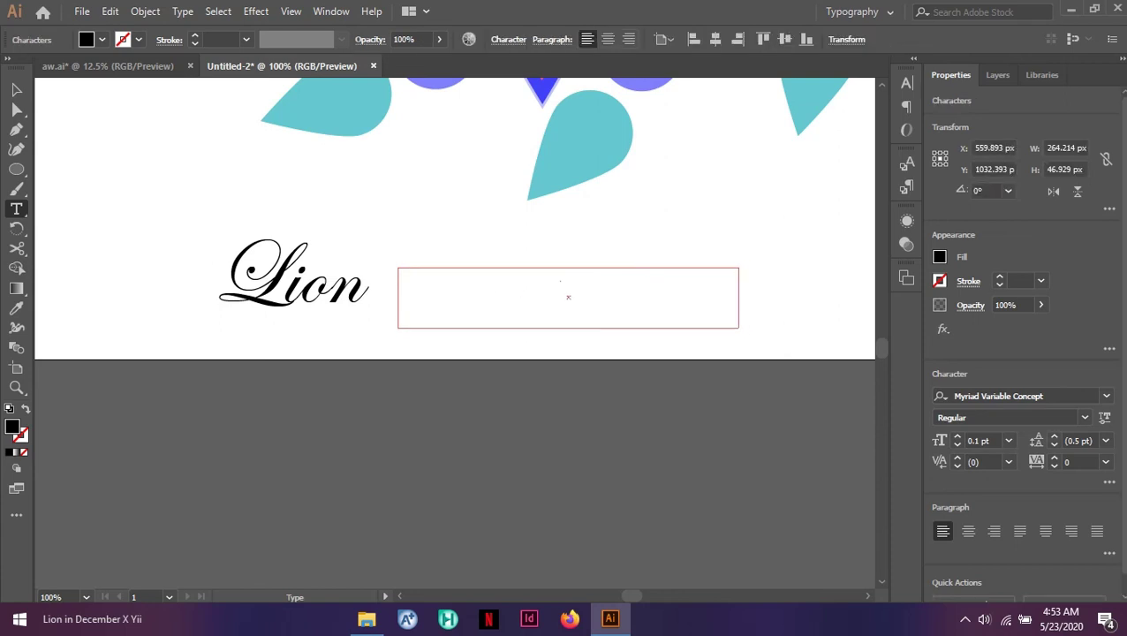
{"action": "key", "text": "ctrl+a"}
{"action": "left_click", "coordinate": [940, 257]}
{"action": "left_click", "coordinate": [860, 287]}
{"action": "left_click", "coordinate": [1106, 396]}
{"action": "scroll", "coordinate": [1067, 475], "scroll_direction": "down", "scroll_amount": 6}
{"action": "left_click", "coordinate": [761, 528]}
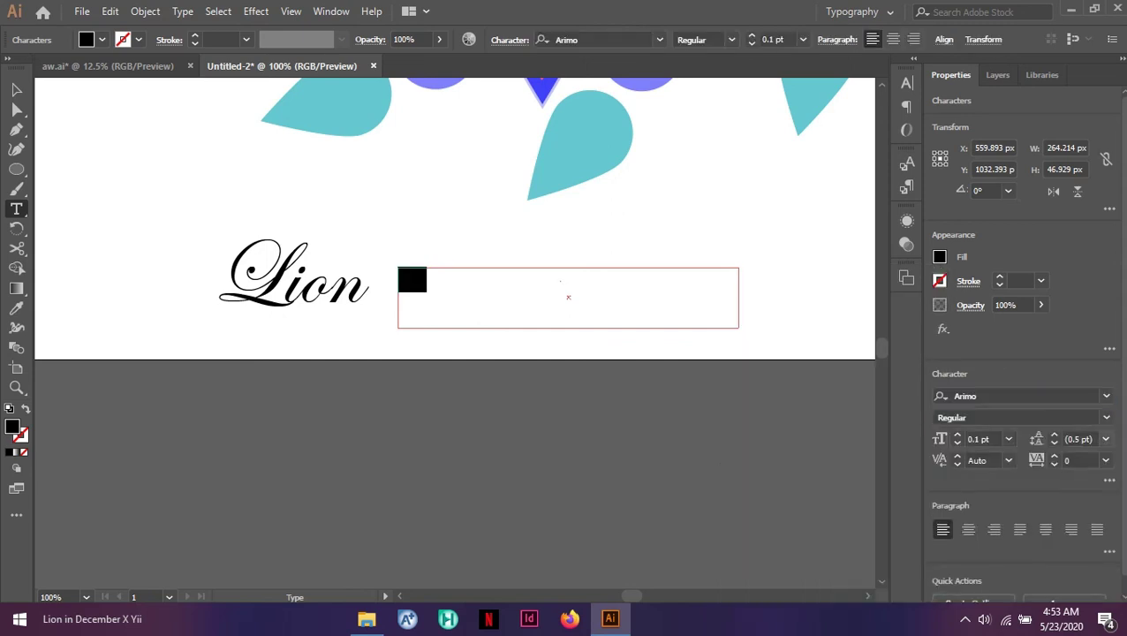
{"action": "left_click", "coordinate": [1008, 421]}
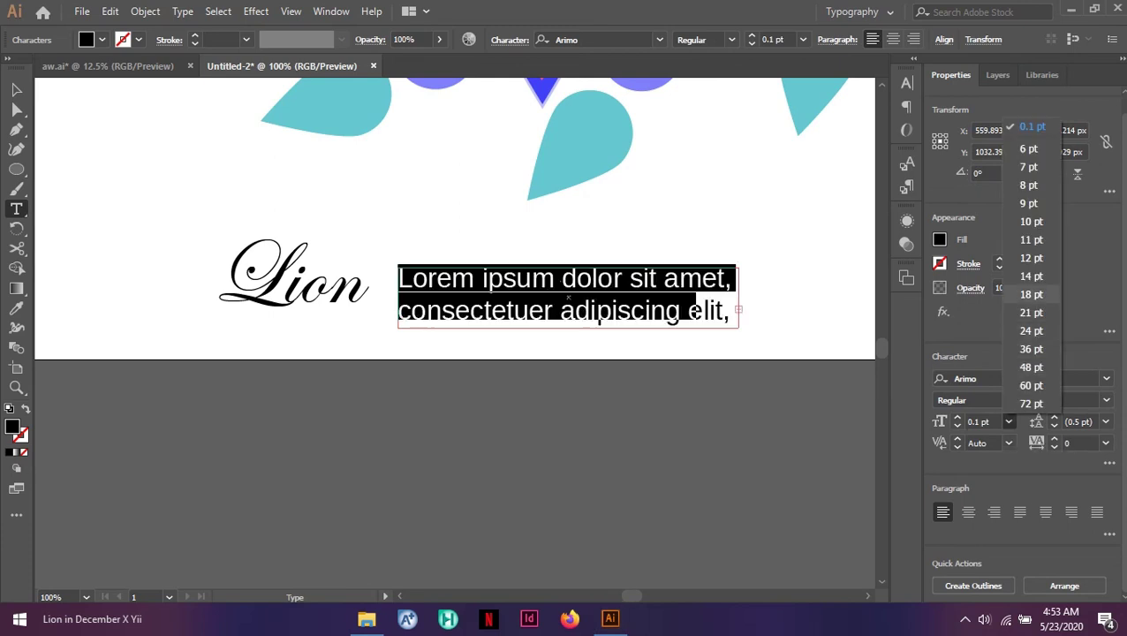
{"action": "left_click", "coordinate": [1032, 349]}
Replace the placeholder text in the new text area with "in December"
{"action": "left_click_drag", "start_coordinate": [668, 291], "coordinate": [398, 292]}
{"action": "key", "text": "BackSpace"}
{"action": "type", "text": "in December"}
{"action": "key", "text": "Escape"}
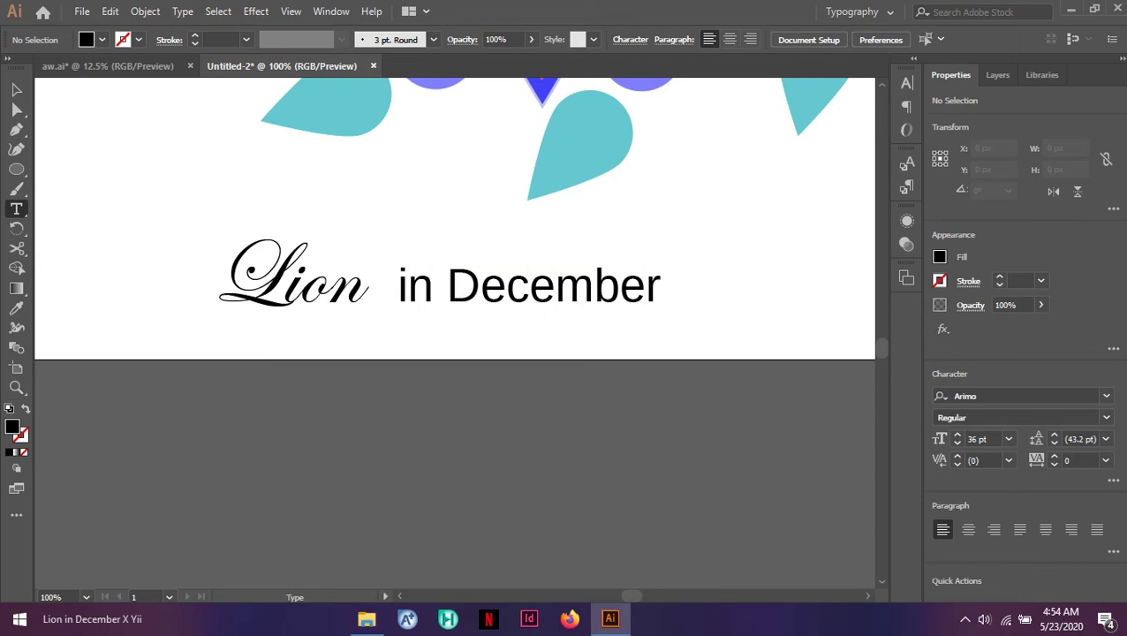
Select "Lion" and "in December" together and move them right, nearer the middle below the mandala
{"action": "key", "text": "v"}
{"action": "left_click_drag", "start_coordinate": [171, 221], "coordinate": [726, 330]}
{"action": "left_click_drag", "start_coordinate": [568, 281], "coordinate": [690, 271]}
{"action": "scroll", "coordinate": [637, 292], "scroll_direction": "down", "scroll_amount": 2}
{"action": "scroll", "coordinate": [637, 292], "scroll_direction": "right", "scroll_amount": 2}
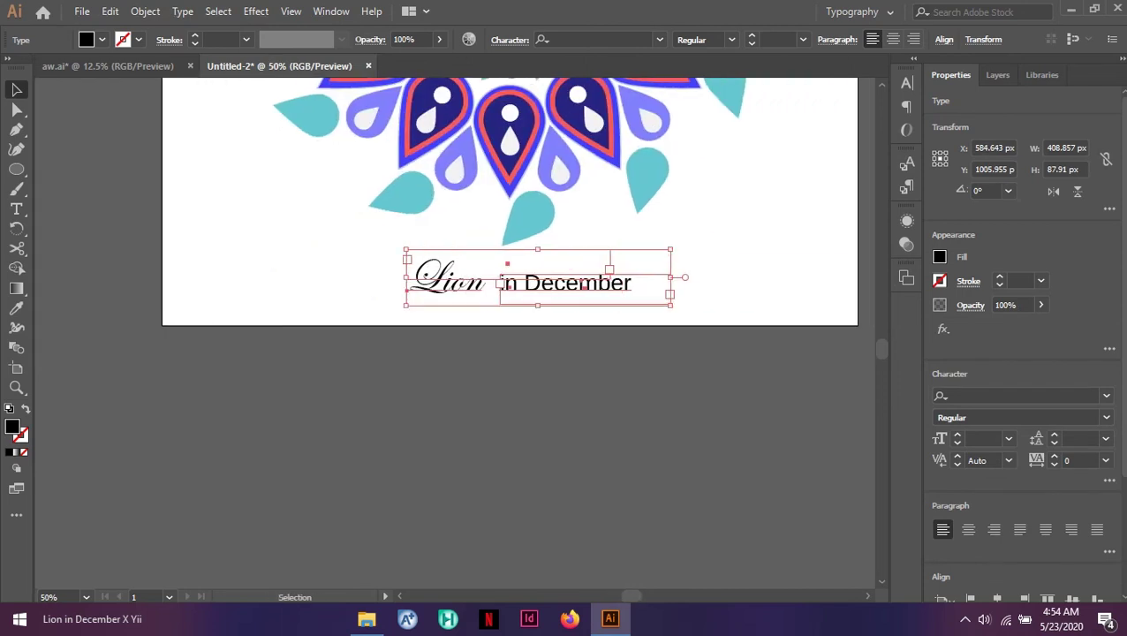
Move "Lion" slightly right to close the gap before "in December"
{"action": "left_click", "coordinate": [530, 376]}
{"action": "left_click_drag", "start_coordinate": [465, 279], "coordinate": [477, 279]}
{"action": "left_click", "coordinate": [539, 367]}
{"action": "scroll", "coordinate": [547, 305], "scroll_direction": "up", "scroll_amount": 1}
{"action": "scroll", "coordinate": [452, 304], "scroll_direction": "right", "scroll_amount": 1}
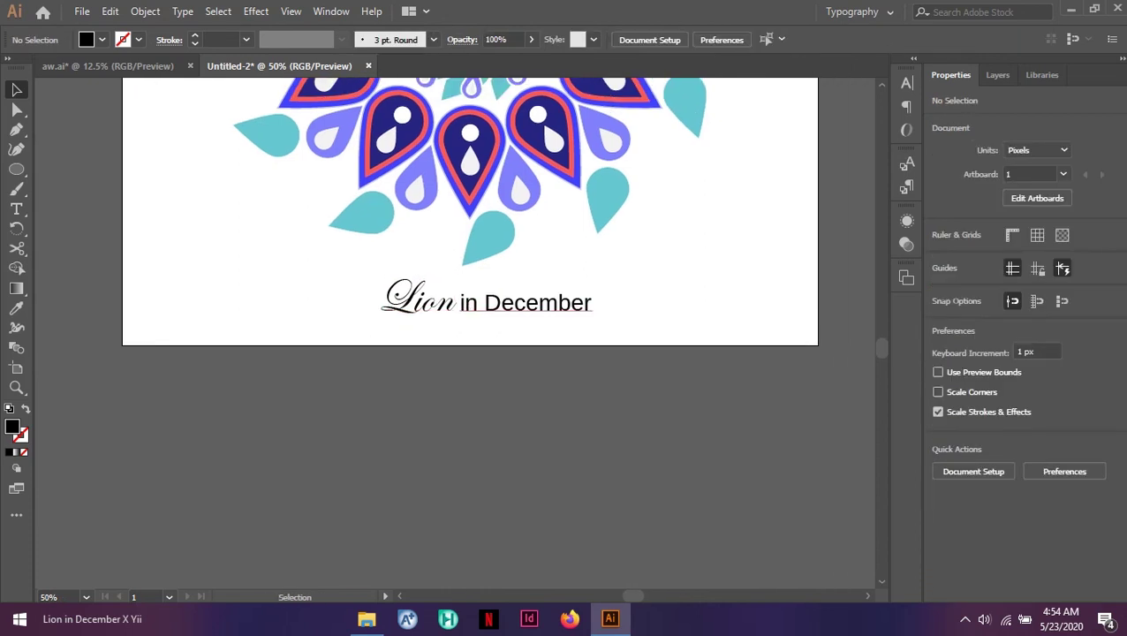
Set the "in December" text to 33 pt and nudge it down 3 px
{"action": "scroll", "coordinate": [452, 304], "scroll_direction": "up", "scroll_amount": 2}
{"action": "left_click", "coordinate": [539, 304]}
{"action": "left_click", "coordinate": [539, 305]}
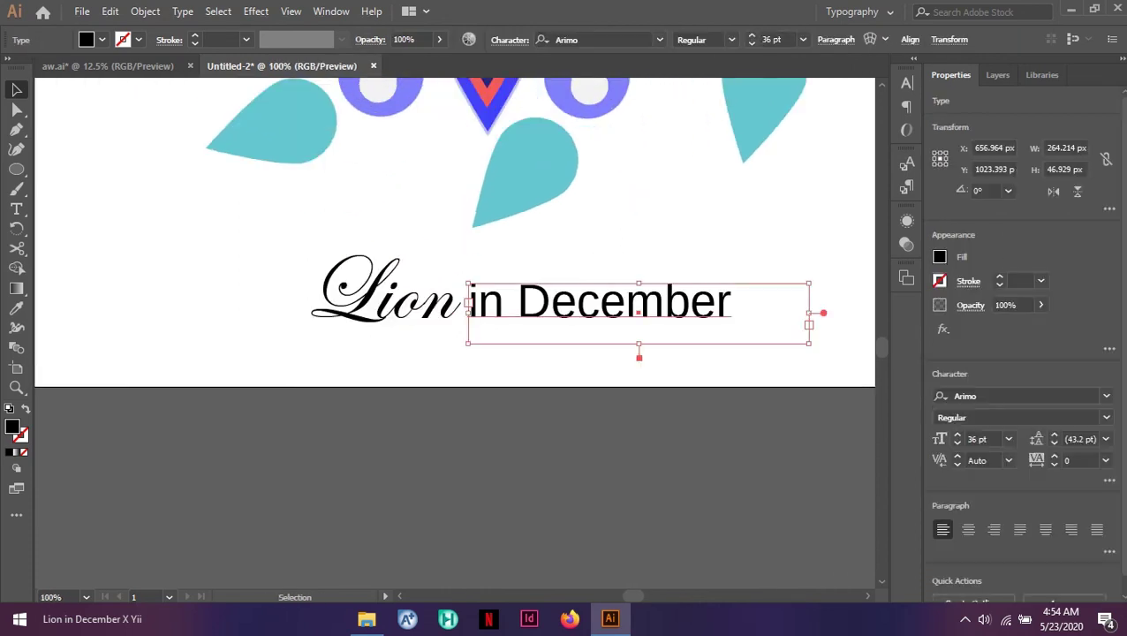
{"action": "left_click", "coordinate": [958, 443]}
{"action": "left_click", "coordinate": [958, 444]}
{"action": "left_click", "coordinate": [958, 444]}
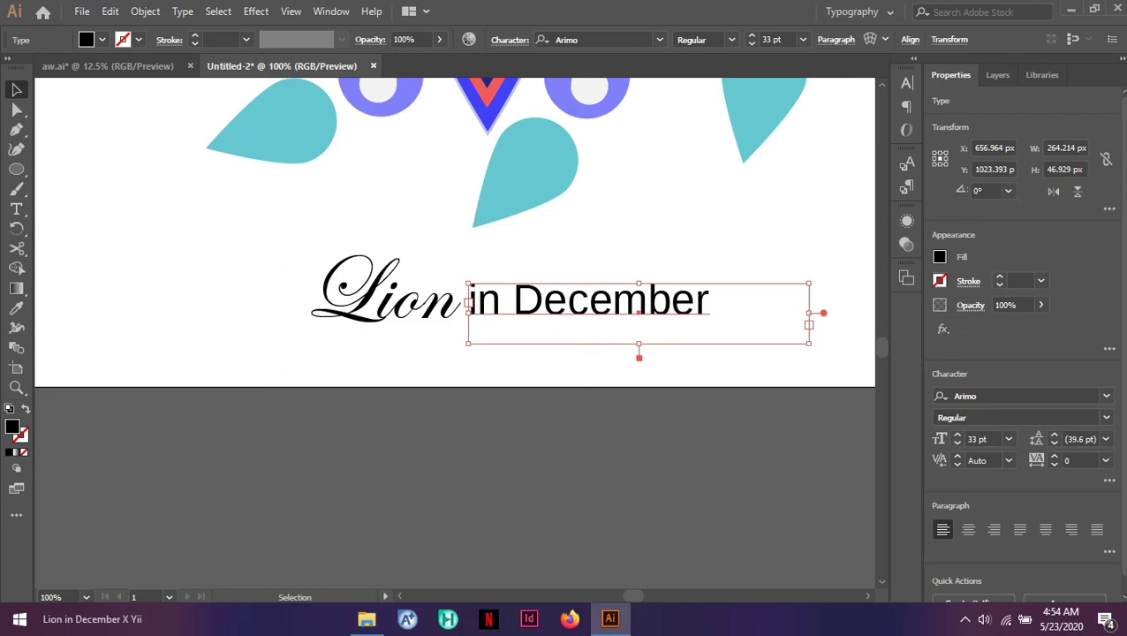
{"action": "key", "text": "Down"}
{"action": "key", "text": "Down"}
{"action": "key", "text": "Down"}
Select both caption texts and move them down toward the artboard's lower edge
{"action": "left_click_drag", "start_coordinate": [290, 258], "coordinate": [758, 346]}
{"action": "left_click_drag", "start_coordinate": [627, 302], "coordinate": [636, 341]}
{"action": "left_click", "coordinate": [231, 431]}
{"action": "scroll", "coordinate": [232, 432], "scroll_direction": "down", "scroll_amount": 3}
{"action": "scroll", "coordinate": [231, 431], "scroll_direction": "up", "scroll_amount": 2}
{"action": "scroll", "coordinate": [315, 292], "scroll_direction": "up", "scroll_amount": 2}
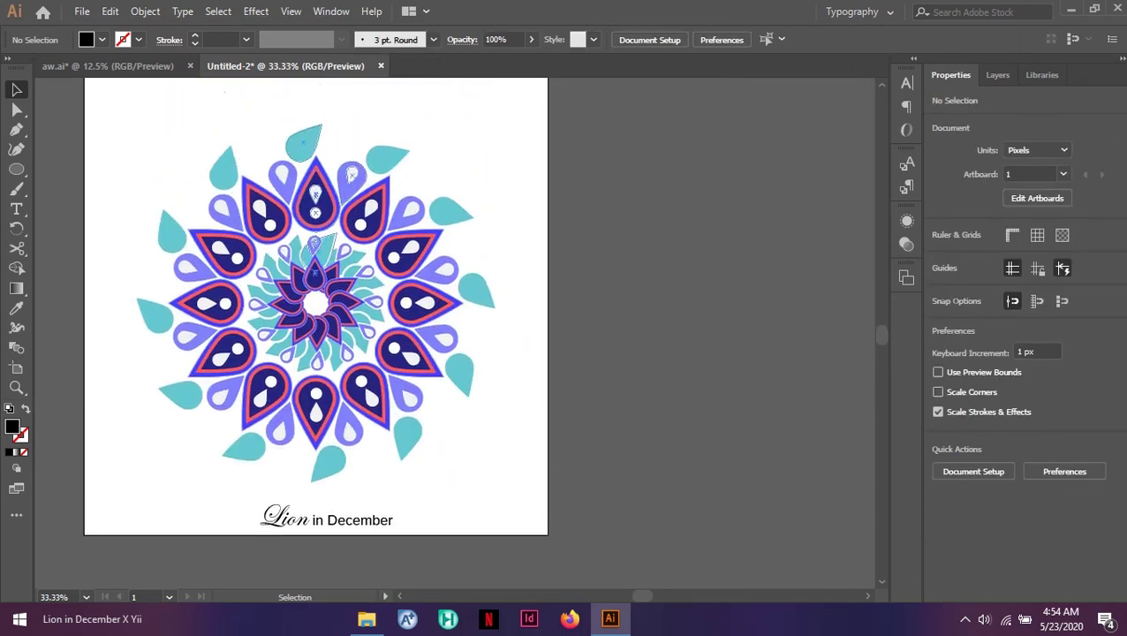
Shift the whole caption slightly left so that it is centred below the mandala
{"action": "left_click_drag", "start_coordinate": [253, 507], "coordinate": [377, 518]}
{"action": "left_click", "coordinate": [425, 475]}
{"action": "scroll", "coordinate": [424, 475], "scroll_direction": "left", "scroll_amount": 5}
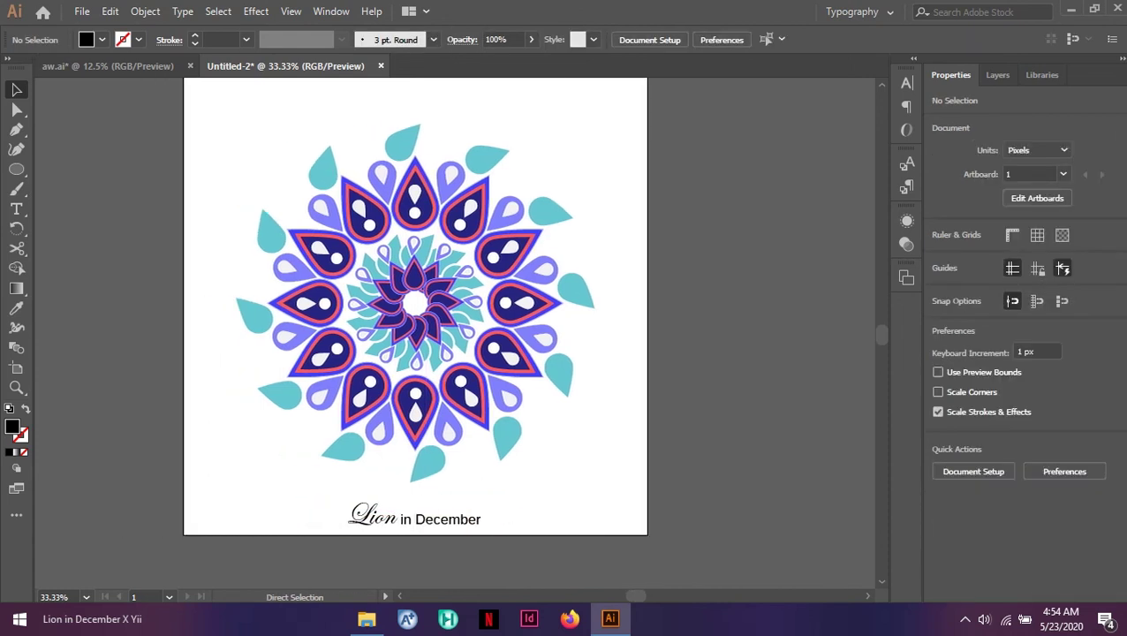
{"action": "scroll", "coordinate": [560, 468], "scroll_direction": "down", "scroll_amount": 2}
{"action": "scroll", "coordinate": [560, 468], "scroll_direction": "up", "scroll_amount": 2}
{"action": "scroll", "coordinate": [560, 468], "scroll_direction": "down", "scroll_amount": 2}
{"action": "scroll", "coordinate": [559, 470], "scroll_direction": "up", "scroll_amount": 2}
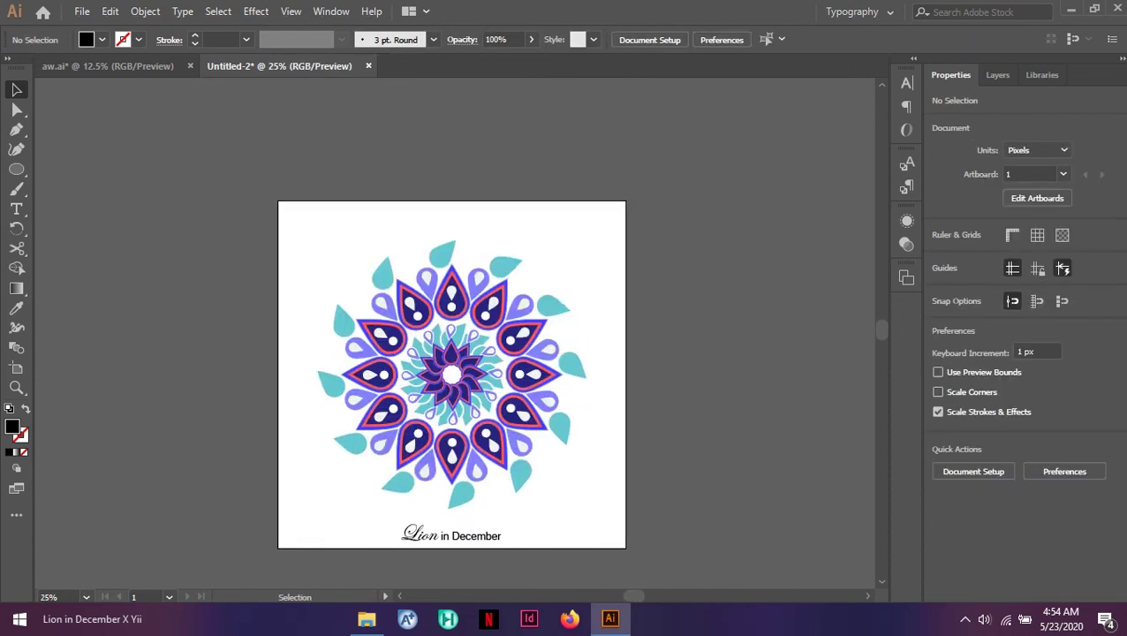
{"action": "scroll", "coordinate": [549, 520], "scroll_direction": "up", "scroll_amount": 1}
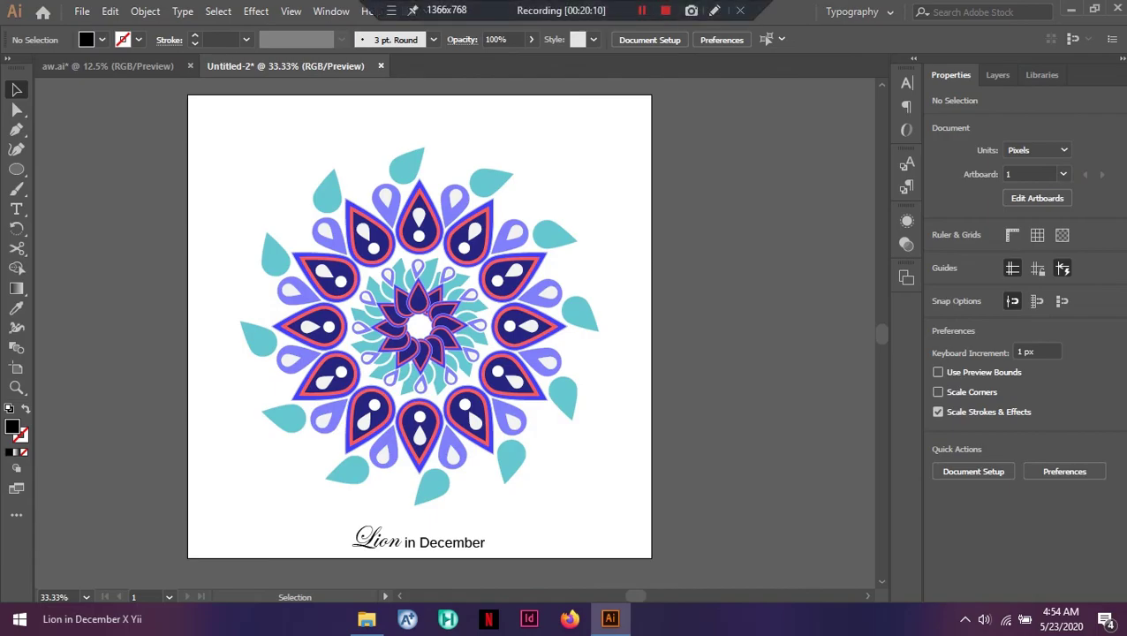